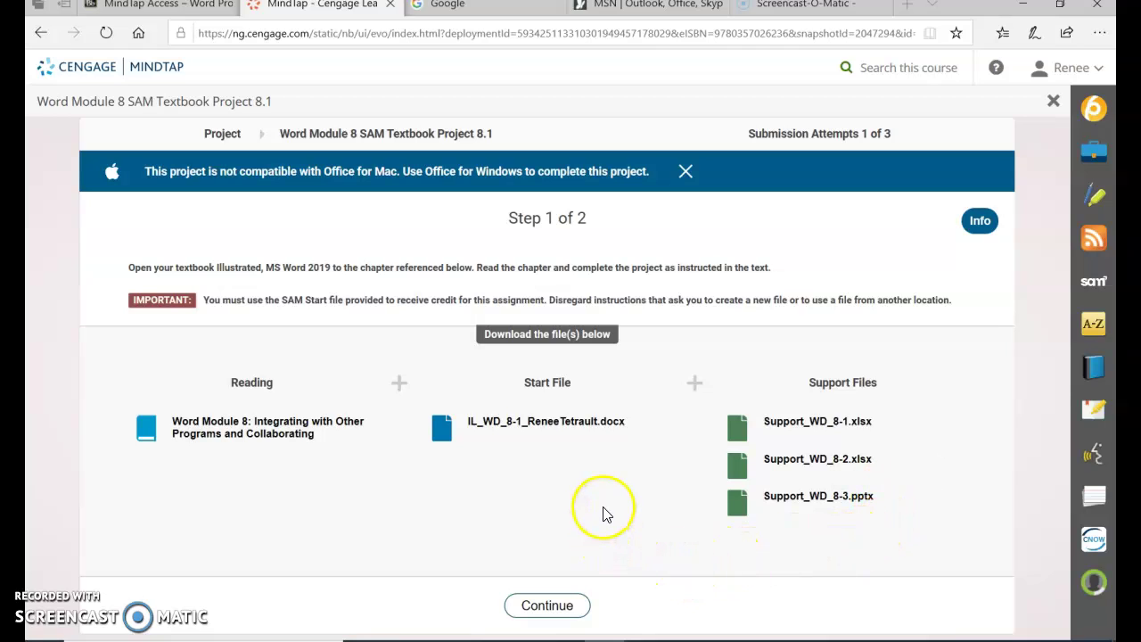
- Open the downloaded start report, enable editing, and hide formatting marks
{"action": "left_click", "coordinate": [560, 428]}
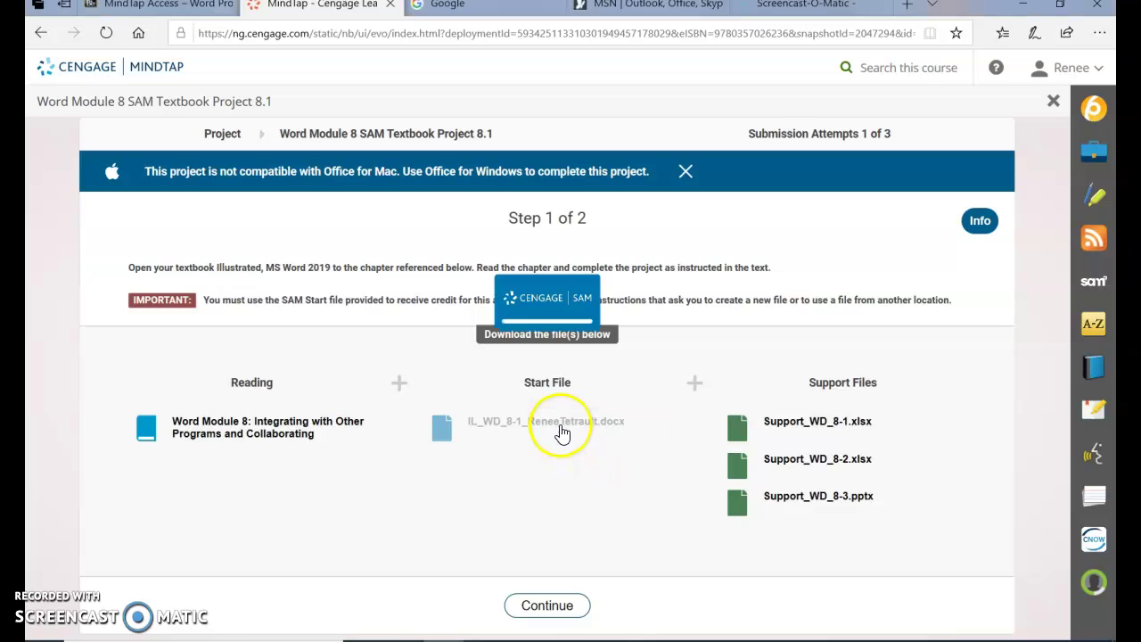
{"action": "left_click", "coordinate": [649, 610]}
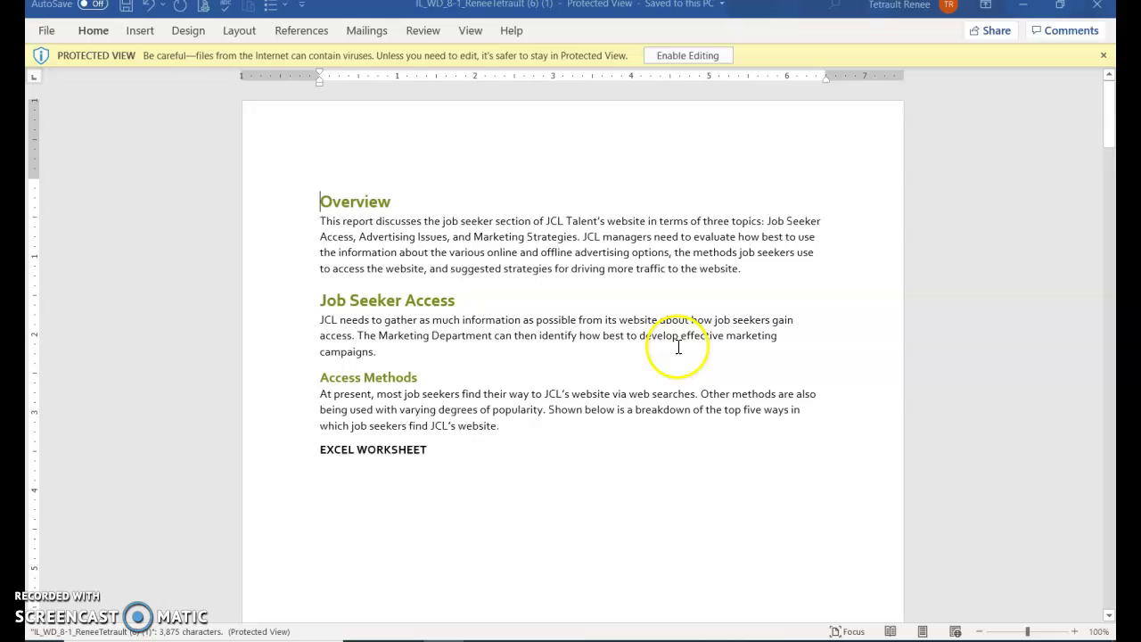
{"action": "left_click", "coordinate": [705, 70]}
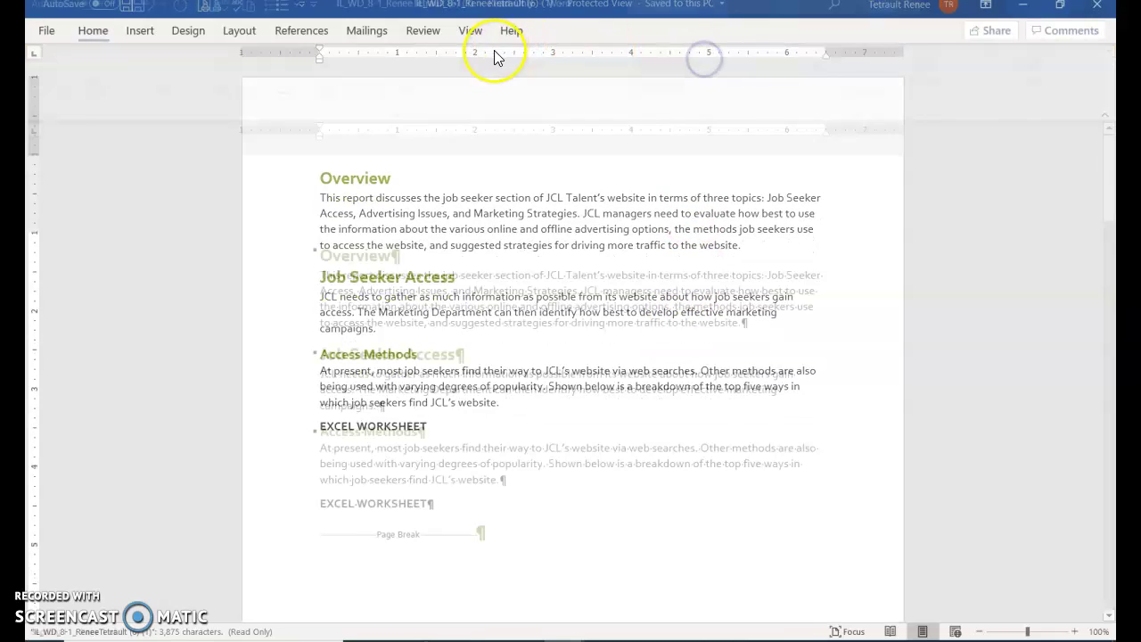
{"action": "left_click", "coordinate": [501, 64]}
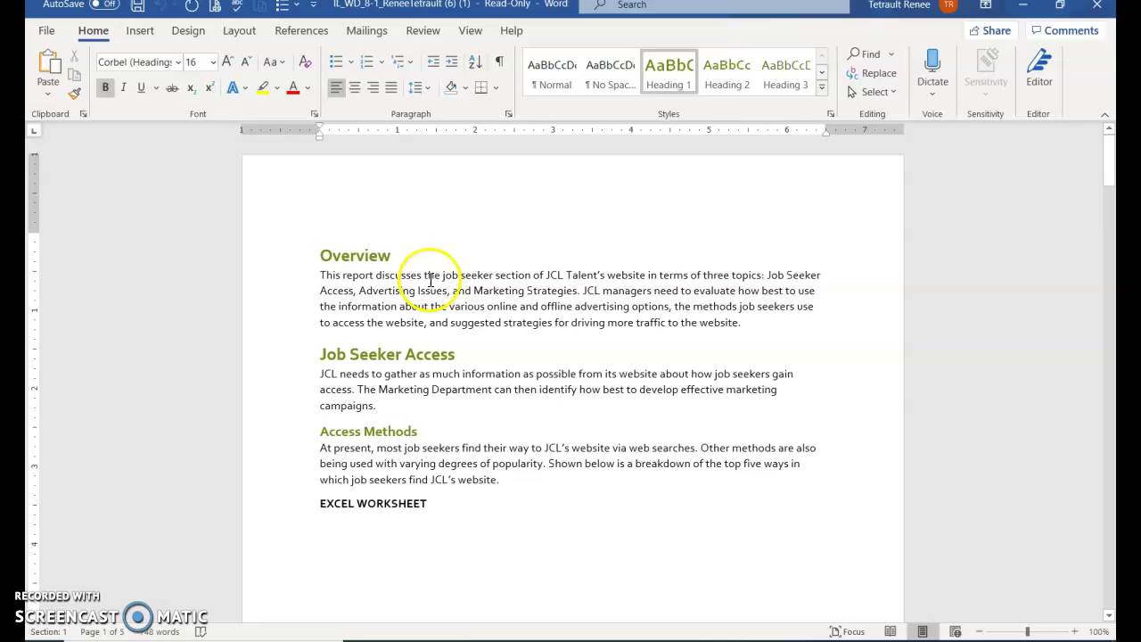
- Look through the Design theme gallery and close it without changing the theme
{"action": "left_click", "coordinate": [198, 39]}
{"action": "left_click", "coordinate": [48, 76]}
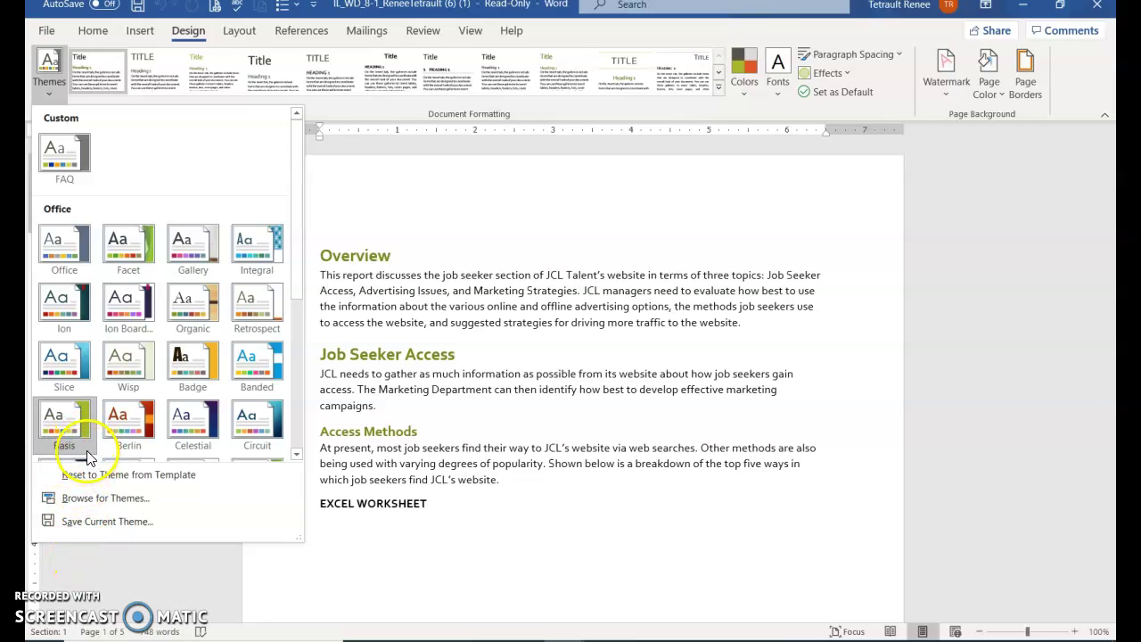
{"action": "left_click", "coordinate": [379, 295]}
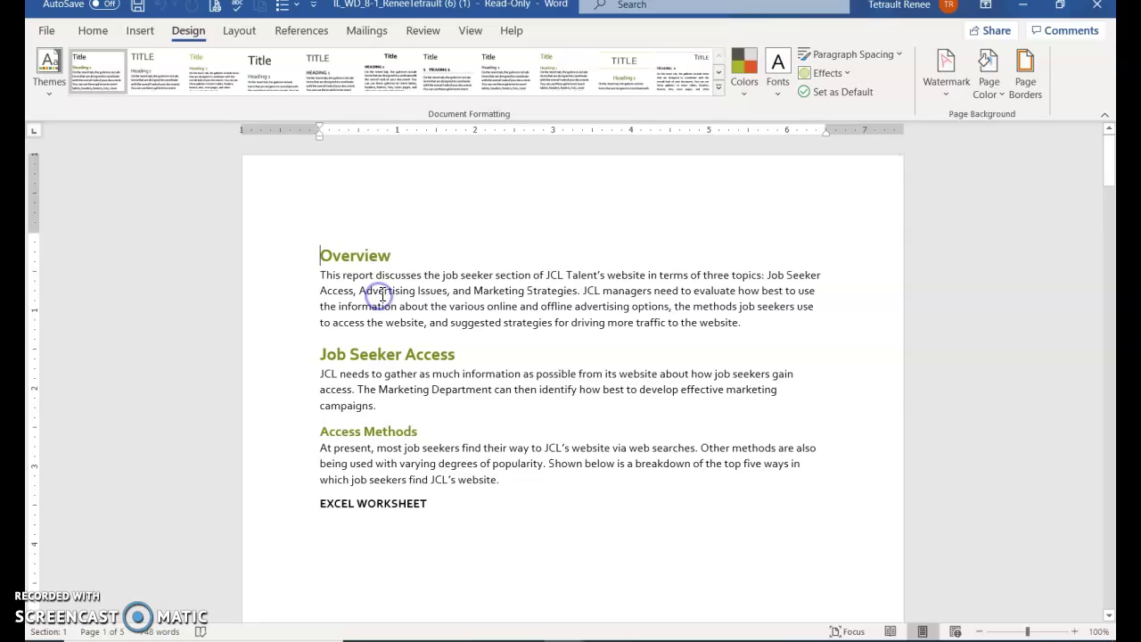
- Show formatting marks and delete the EXCEL WORKSHEET placeholder line under Access Methods
{"action": "left_click", "coordinate": [93, 30]}
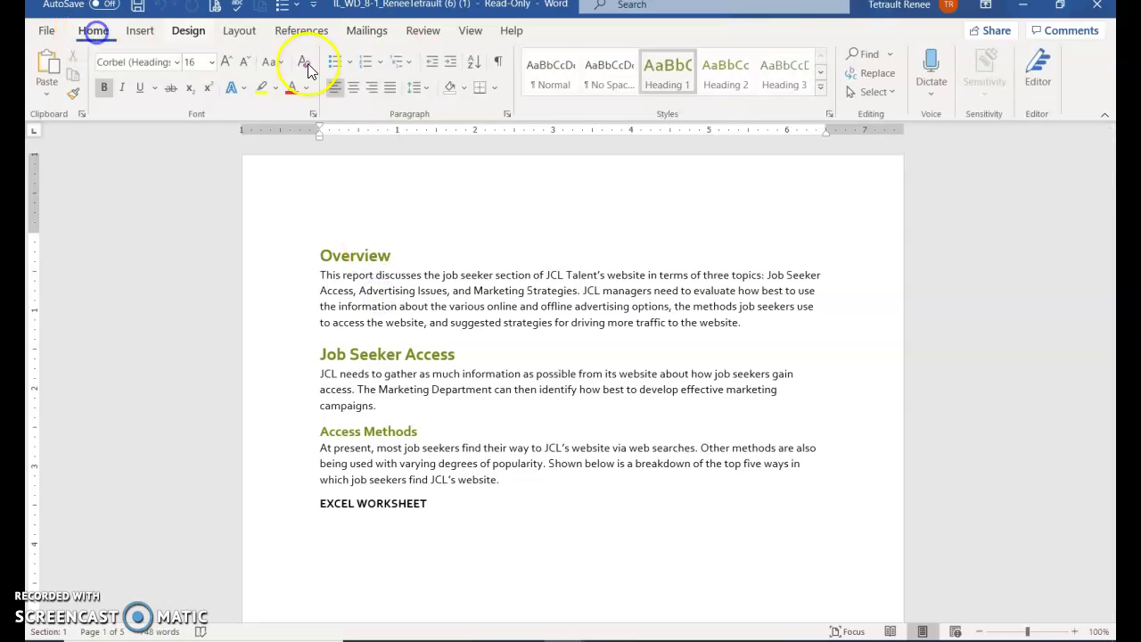
{"action": "left_click", "coordinate": [498, 63]}
{"action": "left_click", "coordinate": [499, 62]}
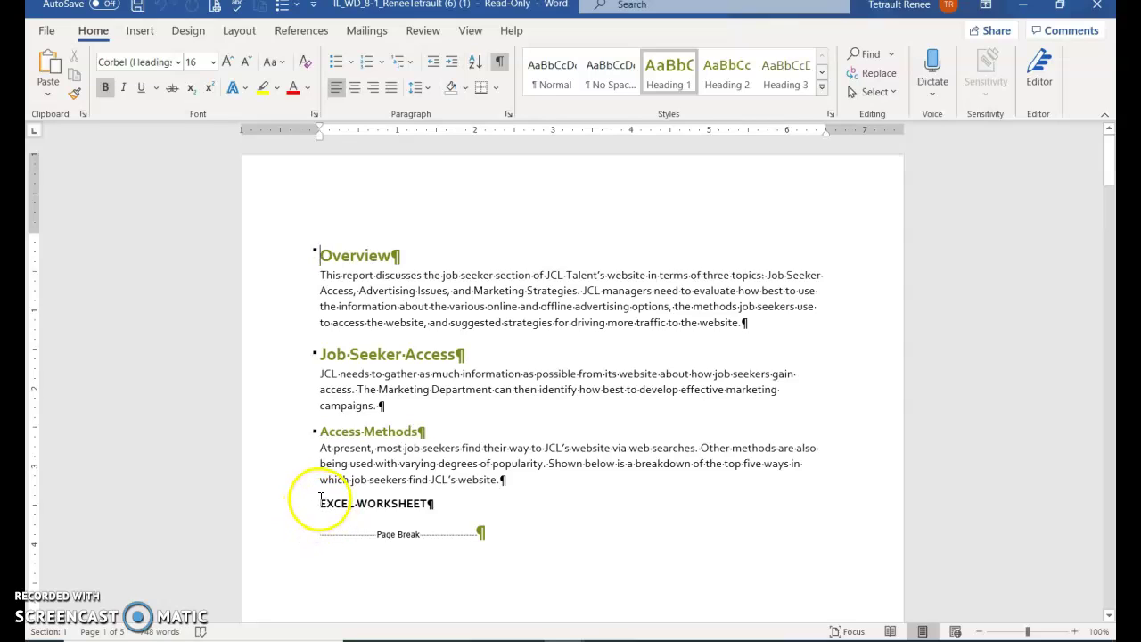
{"action": "left_click_drag", "start_coordinate": [323, 504], "coordinate": [437, 513]}
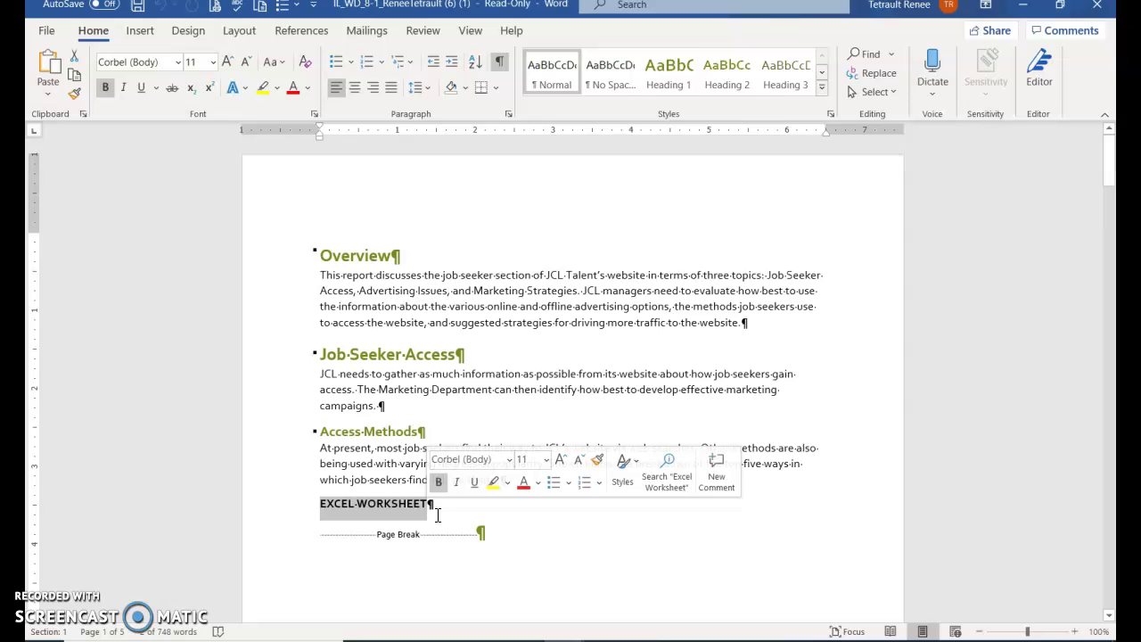
{"action": "key", "text": "Delete"}
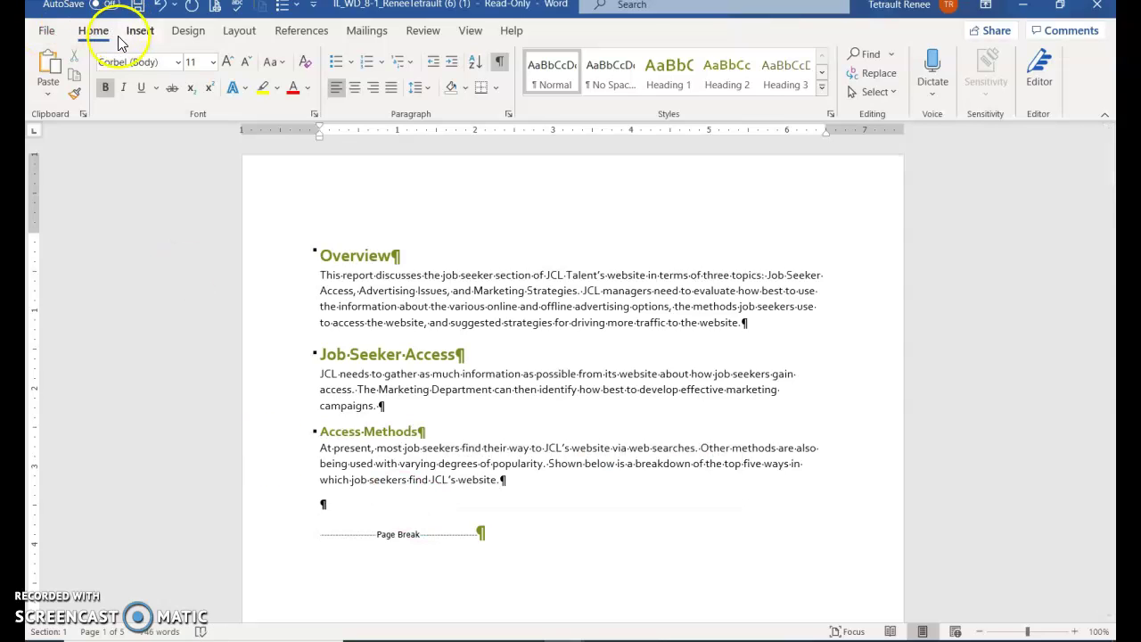
- Start embedding an existing file using the Object dialog's Create from File option
{"action": "left_click", "coordinate": [140, 34]}
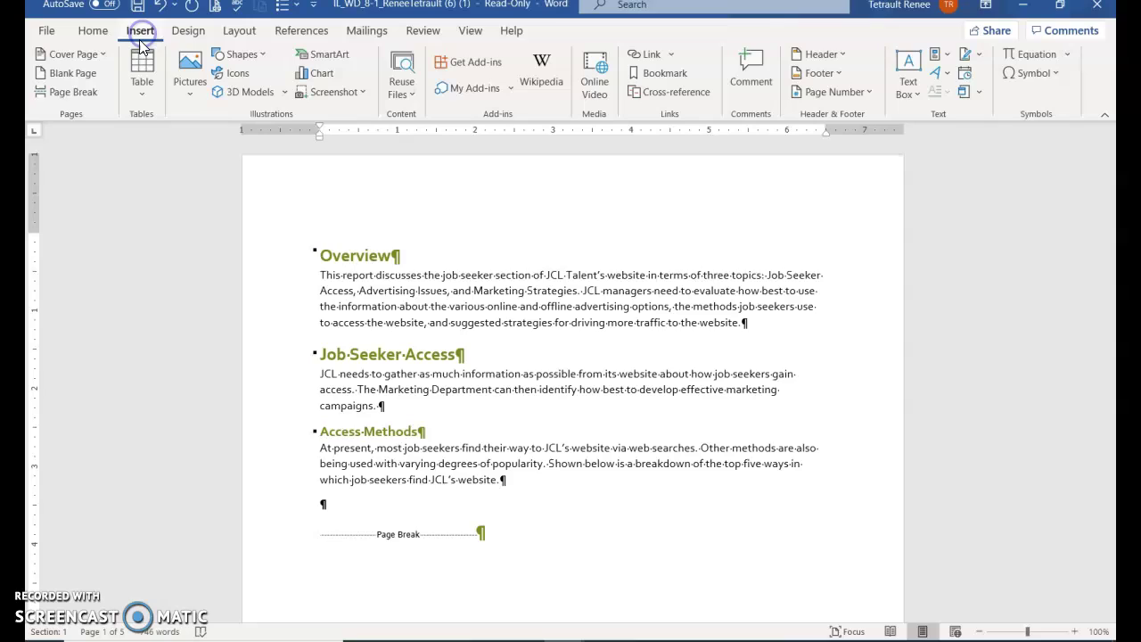
{"action": "left_click", "coordinate": [966, 94]}
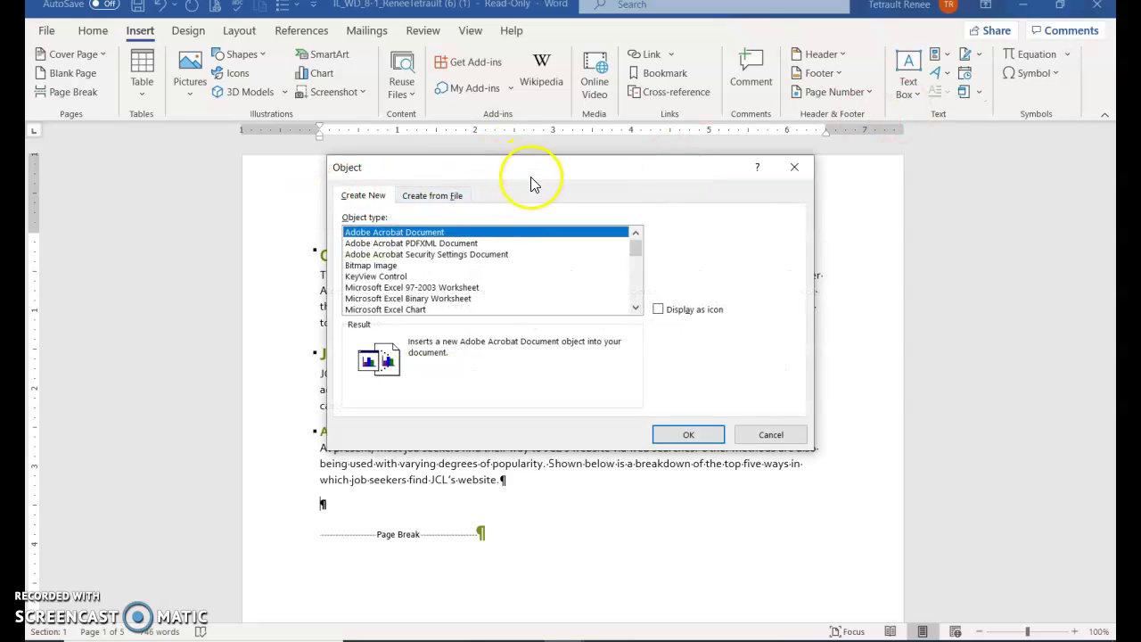
{"action": "left_click", "coordinate": [452, 198]}
{"action": "left_click", "coordinate": [687, 235]}
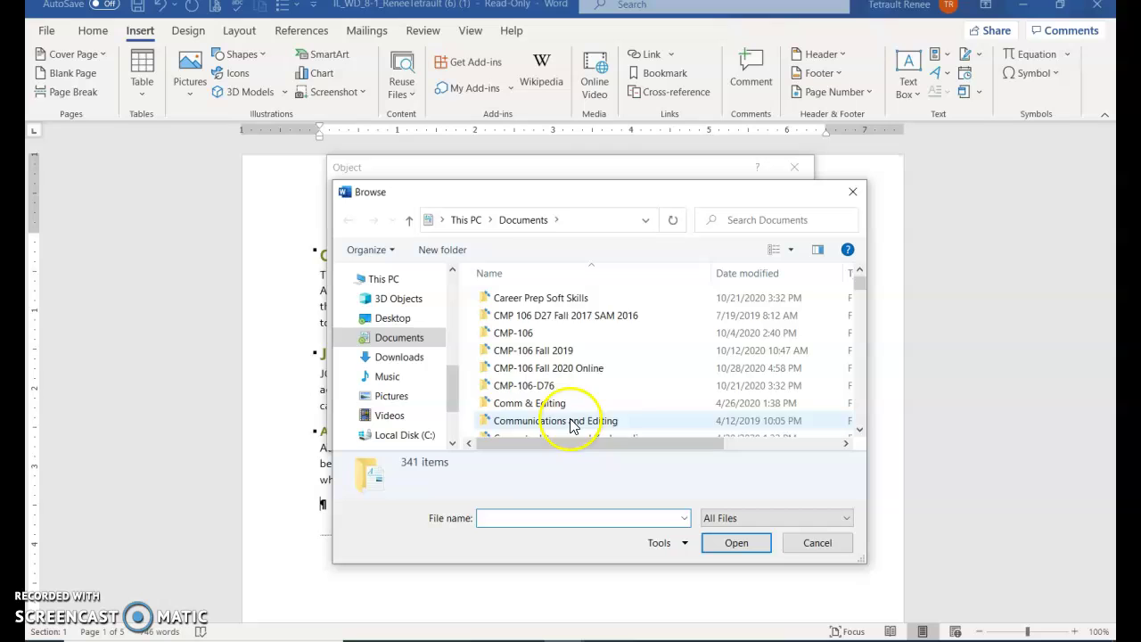
- Browse to Word8Data\Lessons and choose Support_WD_8-1.xlsx as the file to embed
{"action": "scroll", "coordinate": [612, 408], "scroll_direction": "down", "scroll_amount": 3}
{"action": "scroll", "coordinate": [612, 408], "scroll_direction": "down", "scroll_amount": 20}
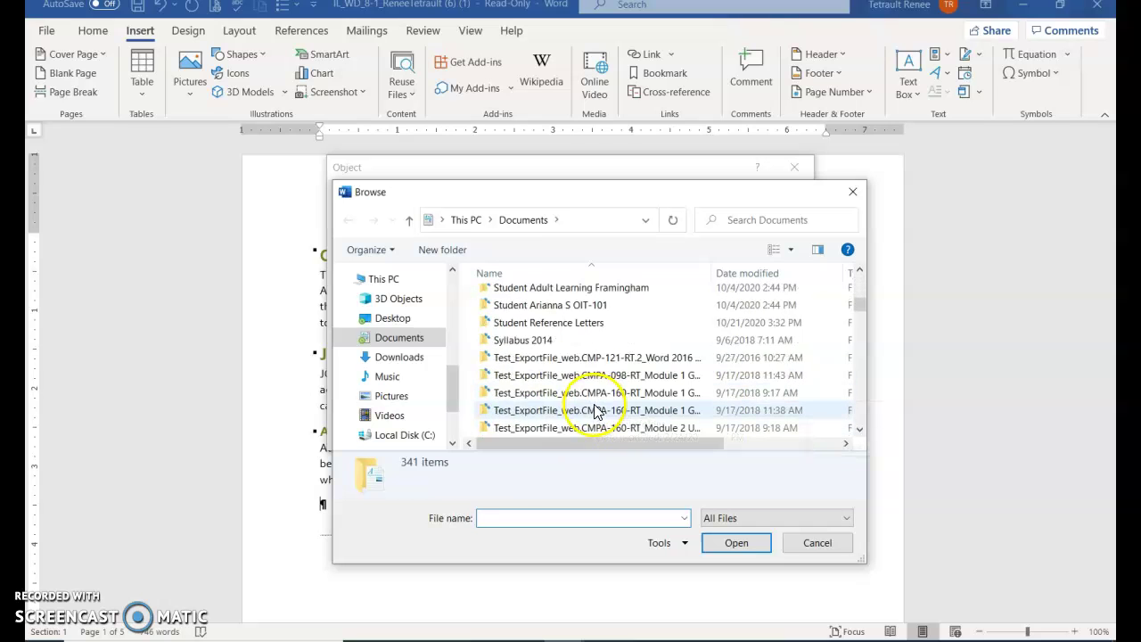
{"action": "scroll", "coordinate": [595, 416], "scroll_direction": "down", "scroll_amount": 5}
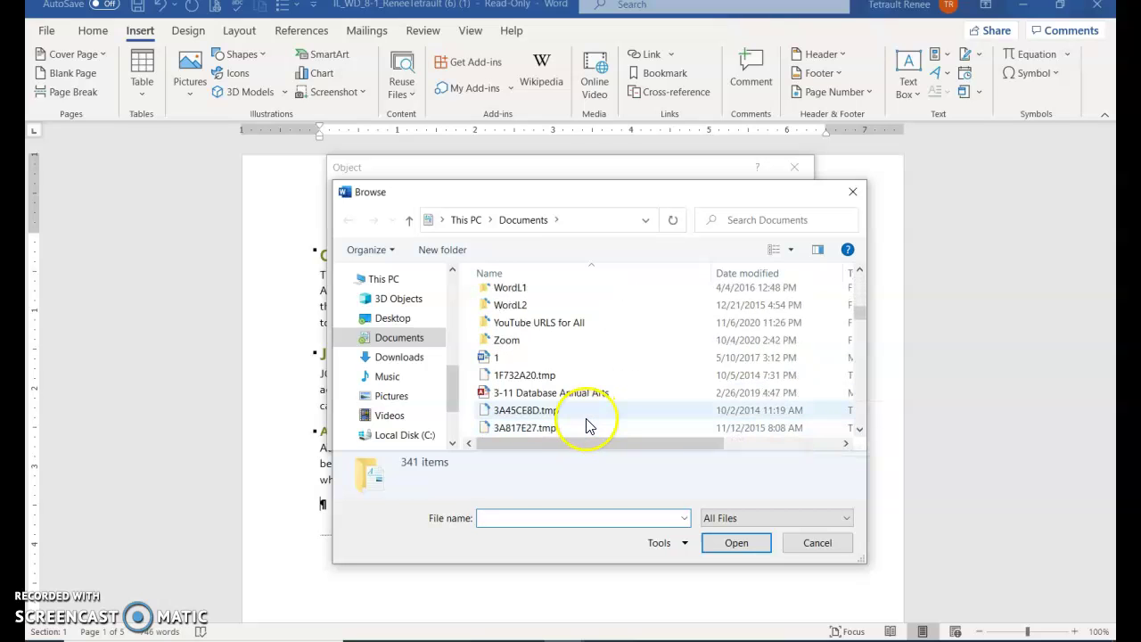
{"action": "scroll", "coordinate": [588, 393], "scroll_direction": "up", "scroll_amount": 4}
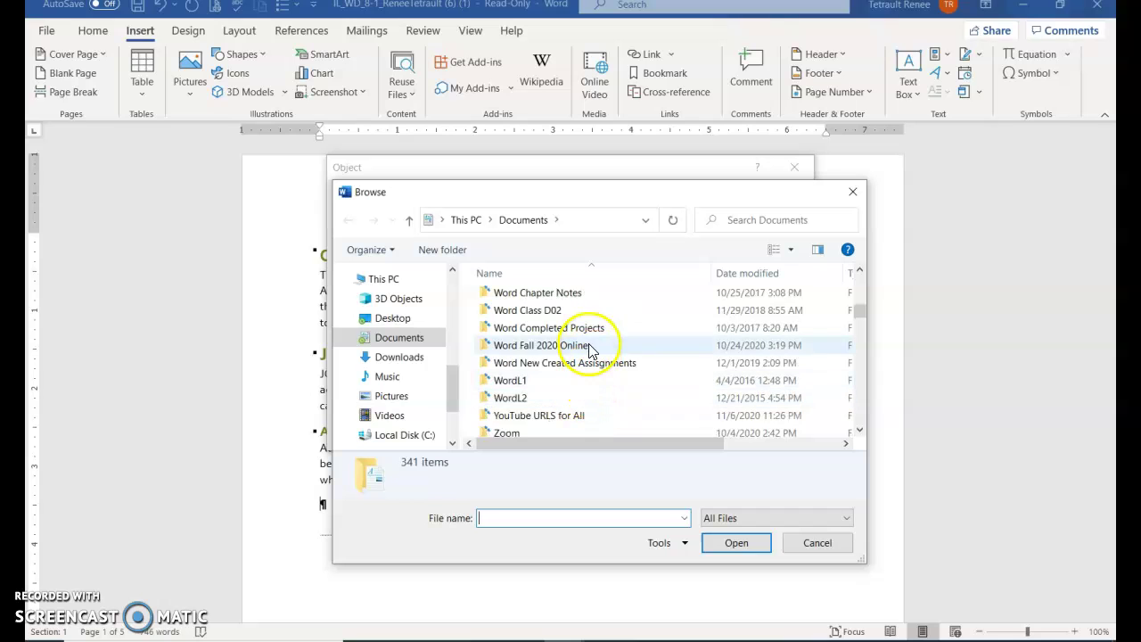
{"action": "left_click", "coordinate": [589, 349]}
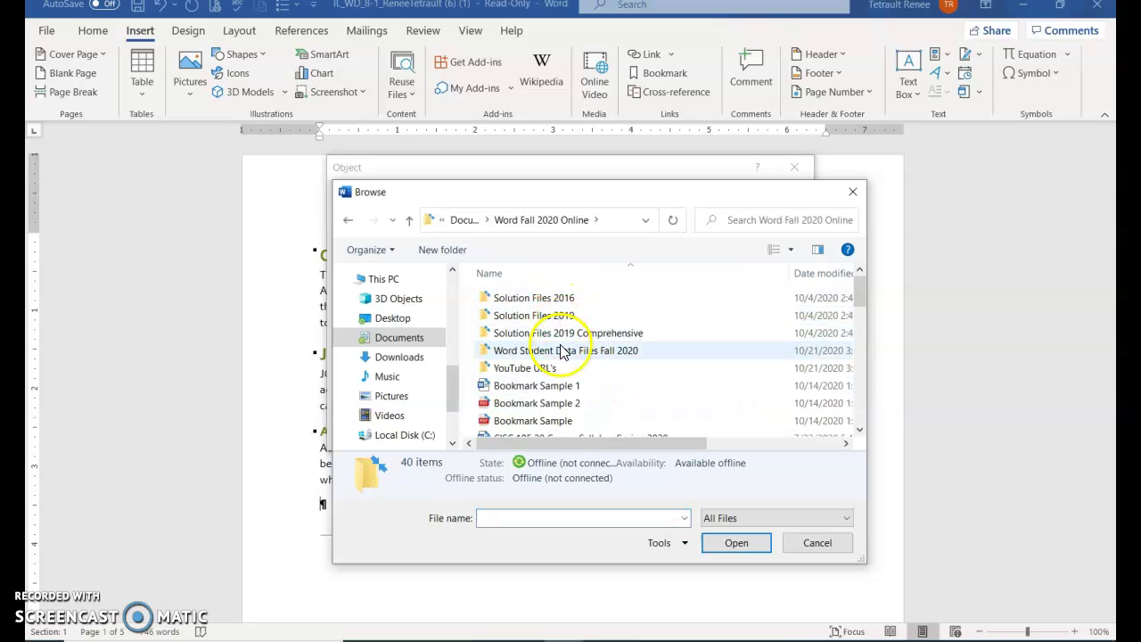
{"action": "left_click", "coordinate": [567, 351]}
{"action": "double_click", "coordinate": [569, 350]}
{"action": "double_click", "coordinate": [505, 298]}
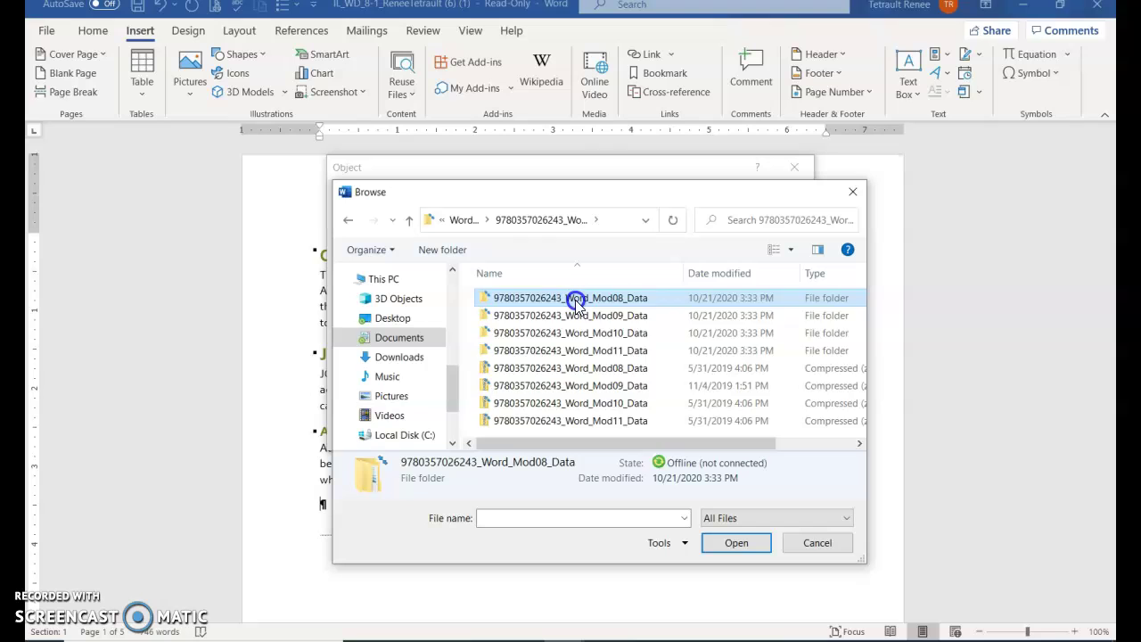
{"action": "double_click", "coordinate": [505, 298]}
{"action": "double_click", "coordinate": [530, 297]}
{"action": "double_click", "coordinate": [530, 333]}
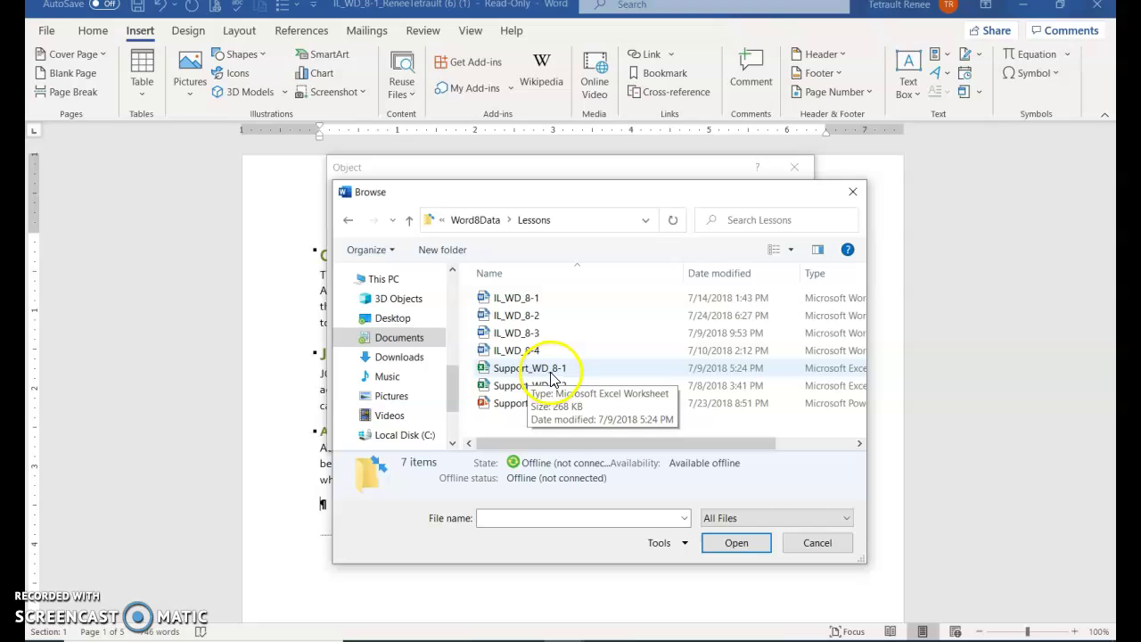
{"action": "left_click", "coordinate": [522, 369]}
{"action": "left_click", "coordinate": [726, 543]}
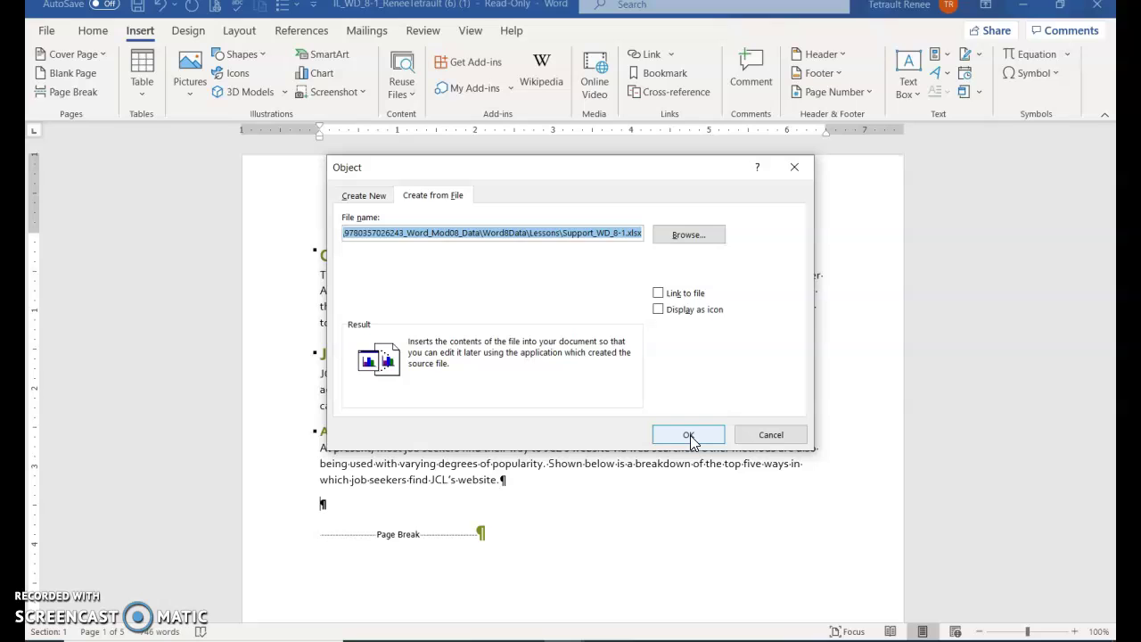
- Embed the Support_WD_8-1 workbook and open the worksheet for editing
{"action": "left_click", "coordinate": [689, 436]}
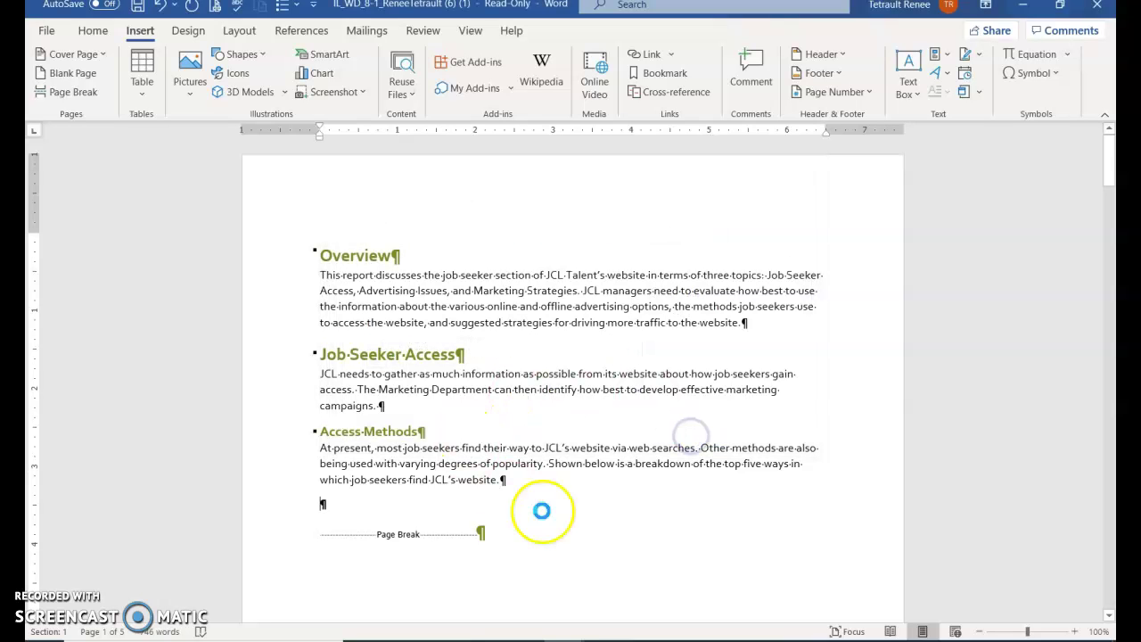
{"action": "left_click", "coordinate": [362, 514]}
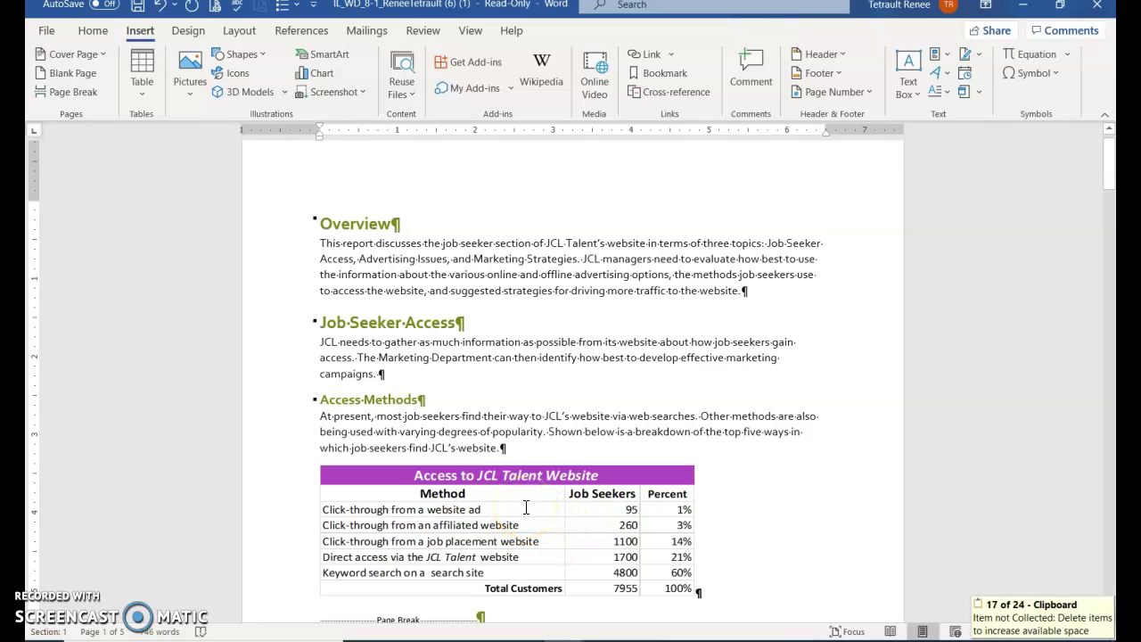
{"action": "left_click", "coordinate": [526, 507]}
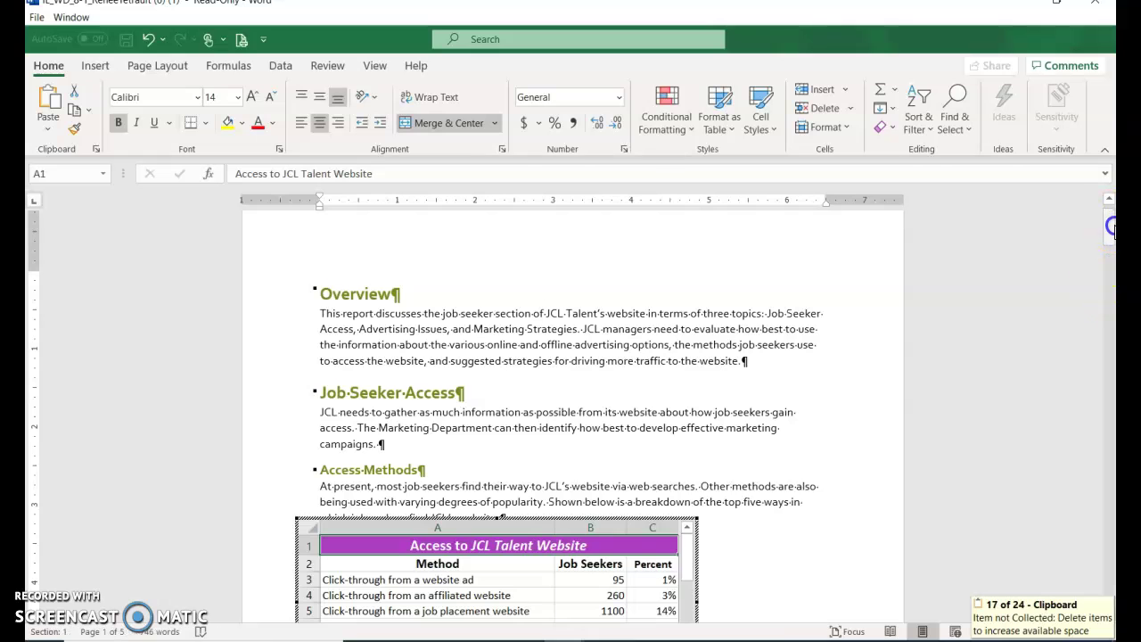
- Change the website-ad job seekers in B3 to 250 and bold the 8110 total in B8
{"action": "scroll", "coordinate": [1109, 223], "scroll_direction": "down", "scroll_amount": 3}
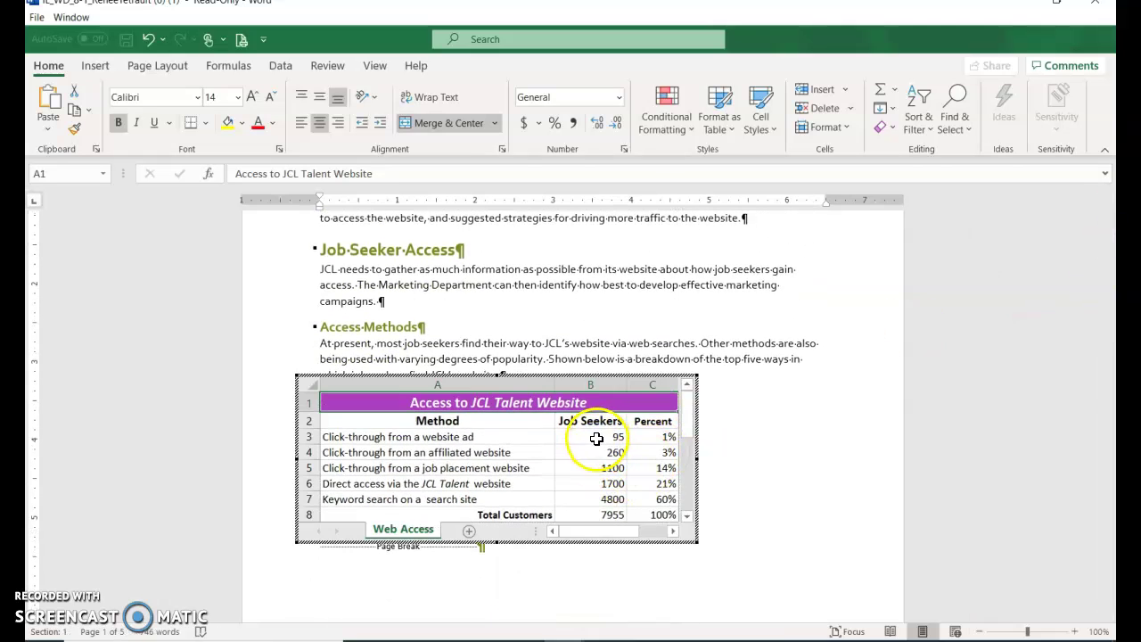
{"action": "left_click", "coordinate": [597, 438]}
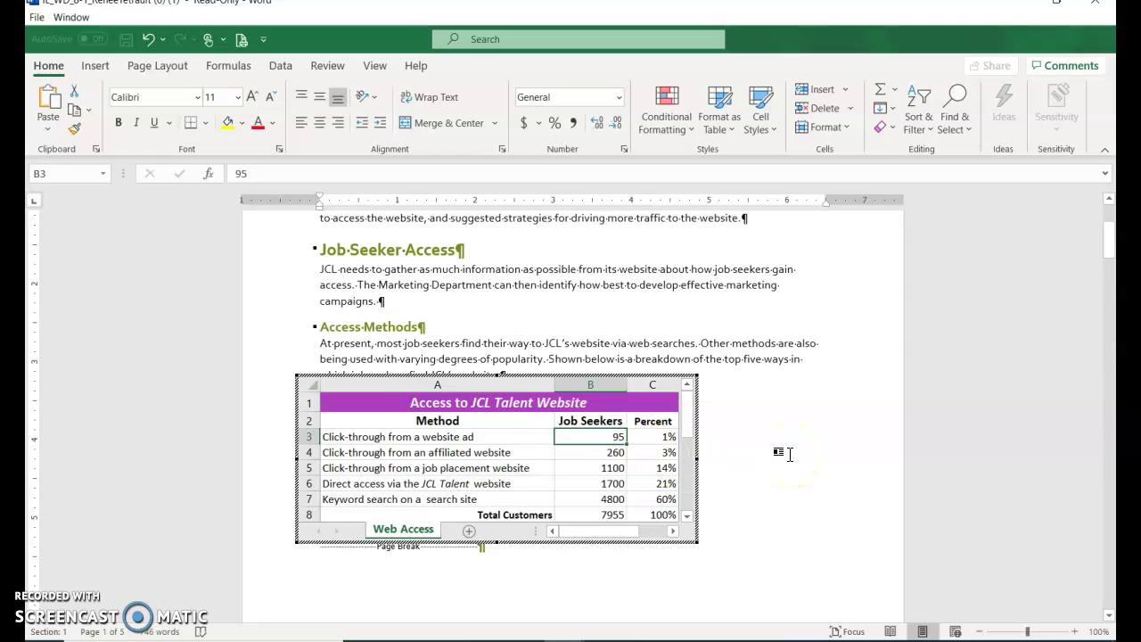
{"action": "type", "text": "250"}
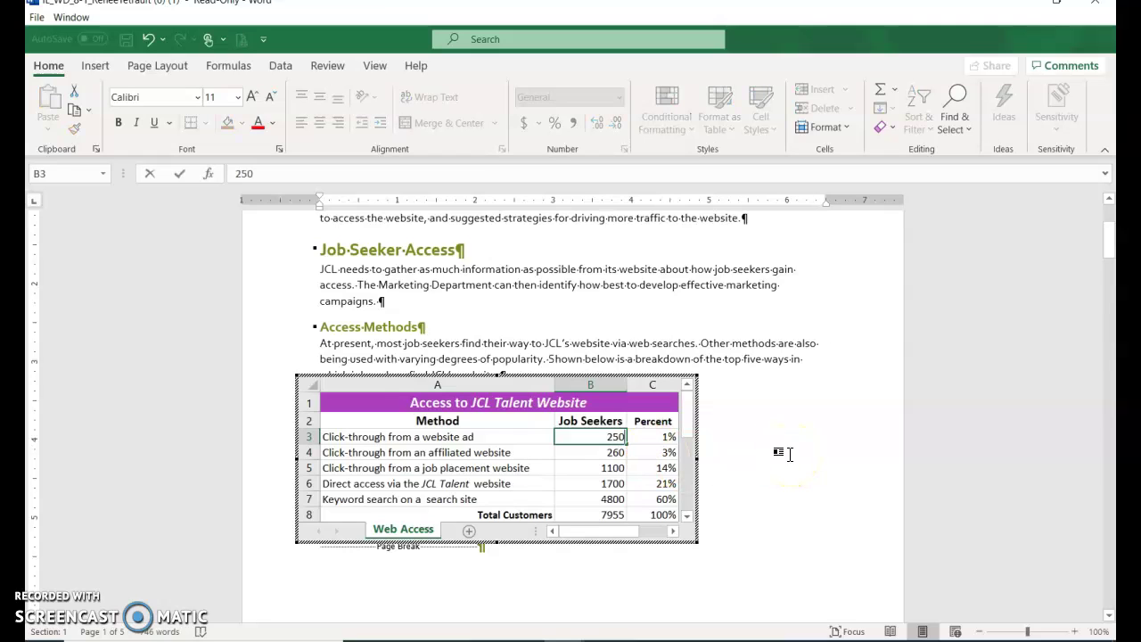
{"action": "key", "text": "Return"}
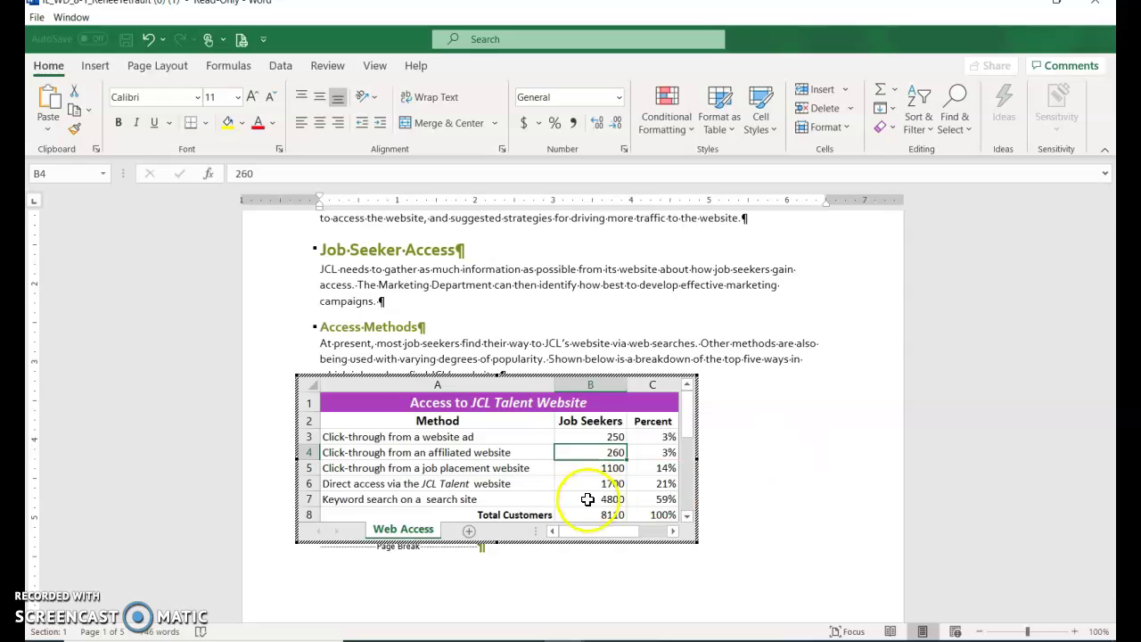
{"action": "left_click", "coordinate": [612, 516]}
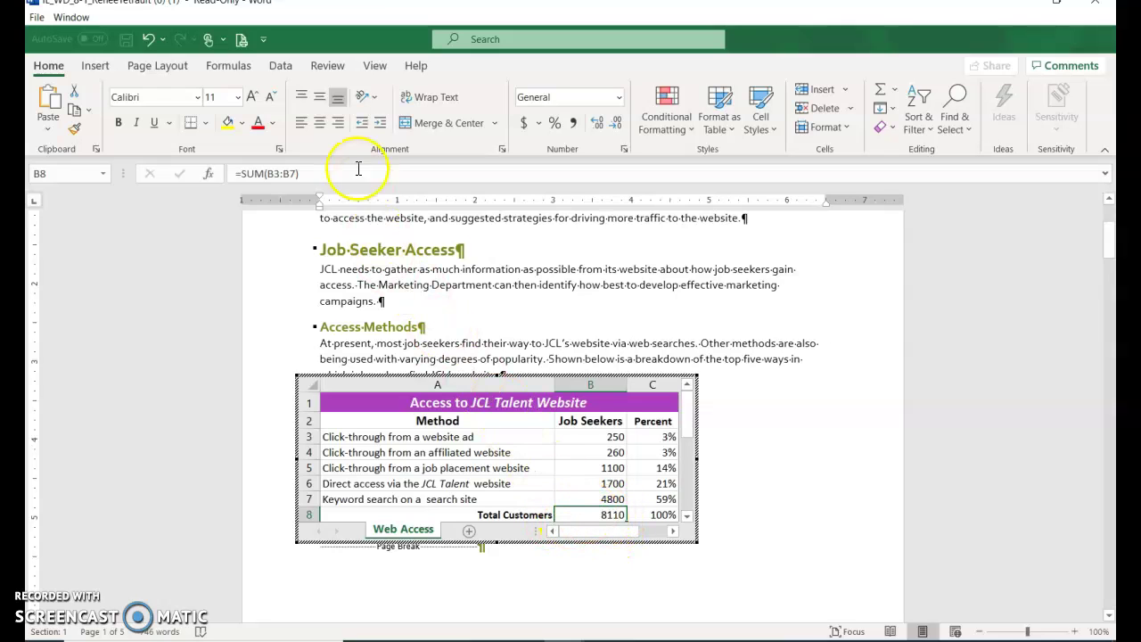
{"action": "left_click", "coordinate": [121, 125]}
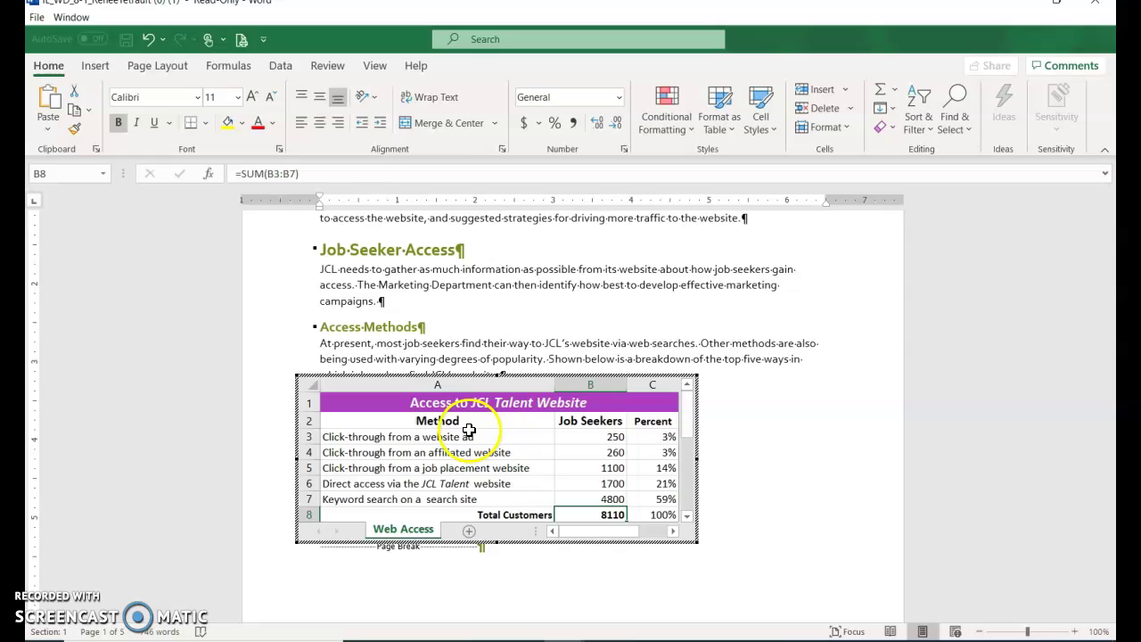
- Apply the Basis theme to the embedded worksheet and return to the Word document
{"action": "left_click", "coordinate": [157, 67]}
{"action": "left_click", "coordinate": [49, 125]}
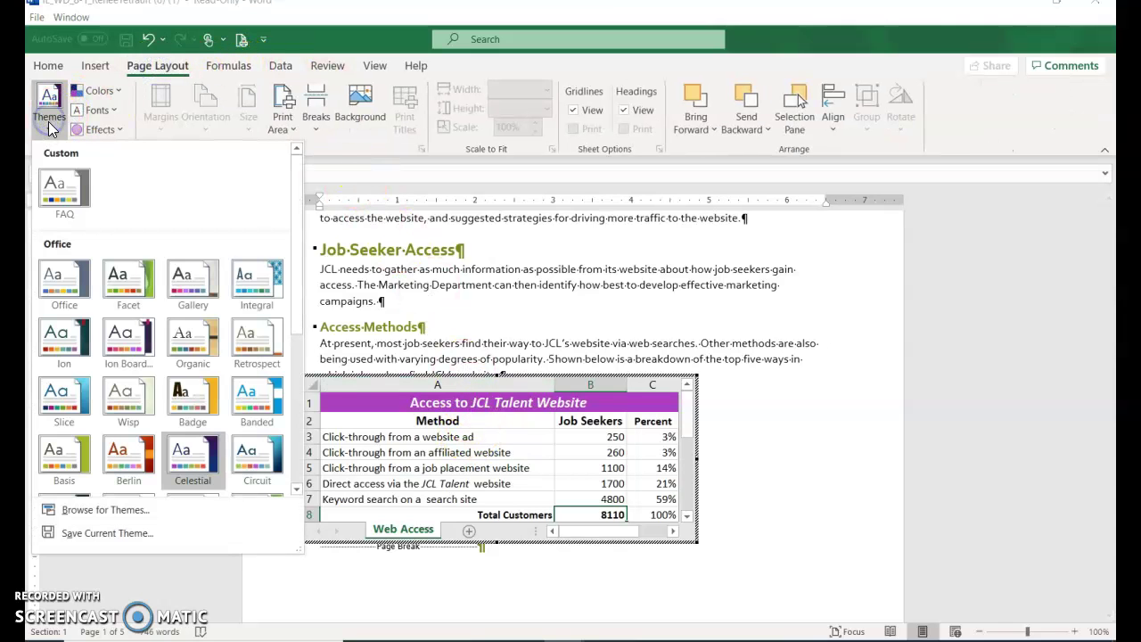
{"action": "left_click", "coordinate": [53, 461]}
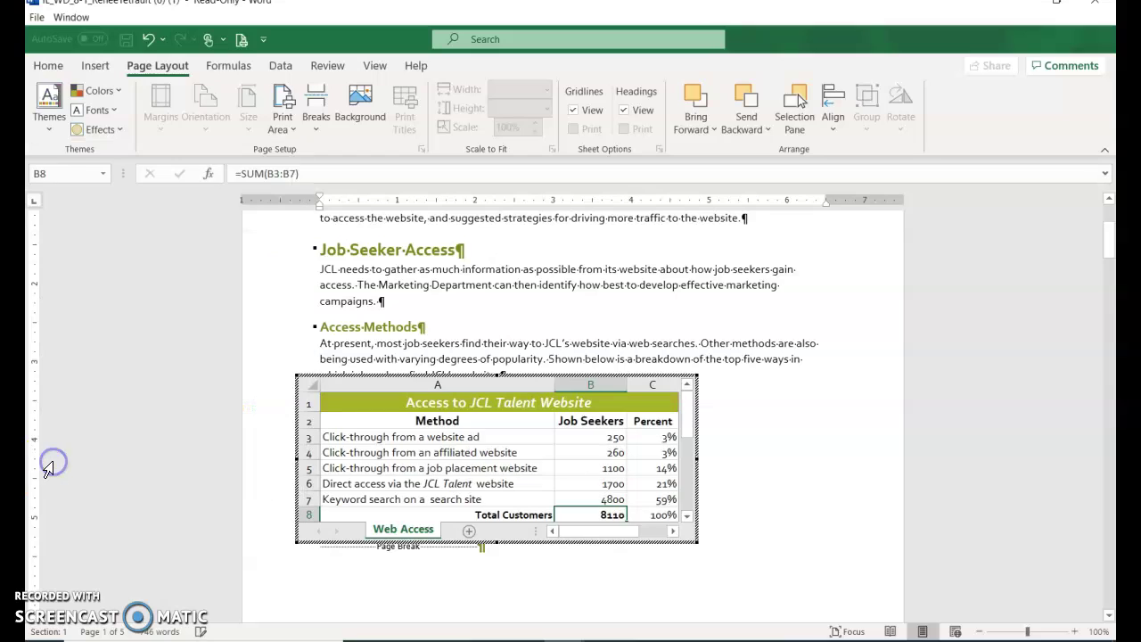
{"action": "left_click", "coordinate": [463, 405]}
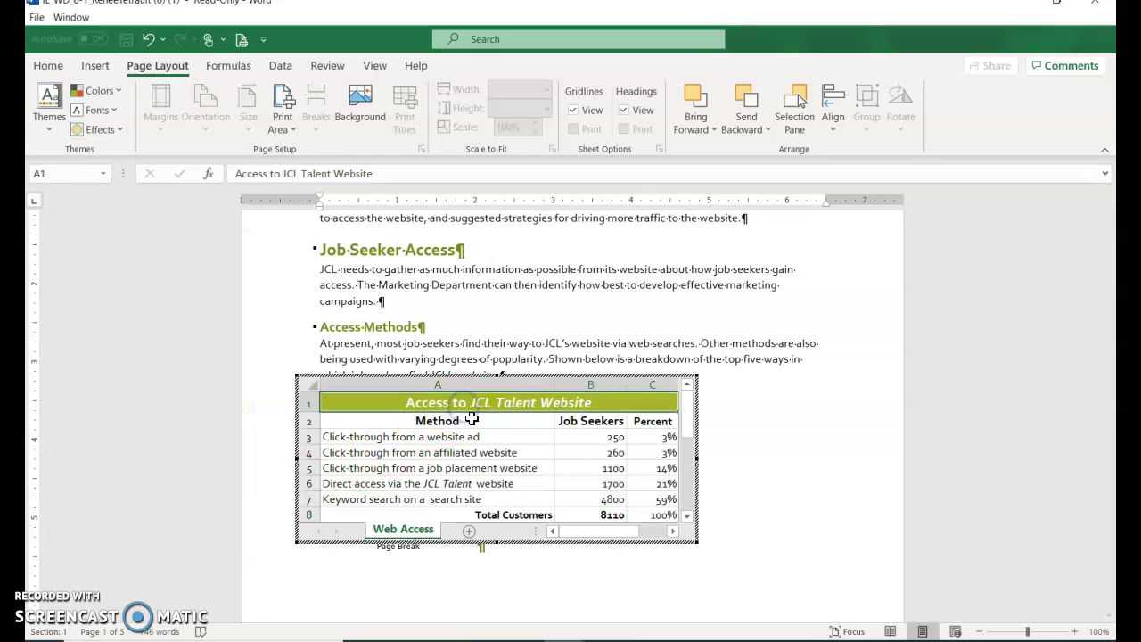
{"action": "left_click", "coordinate": [603, 472]}
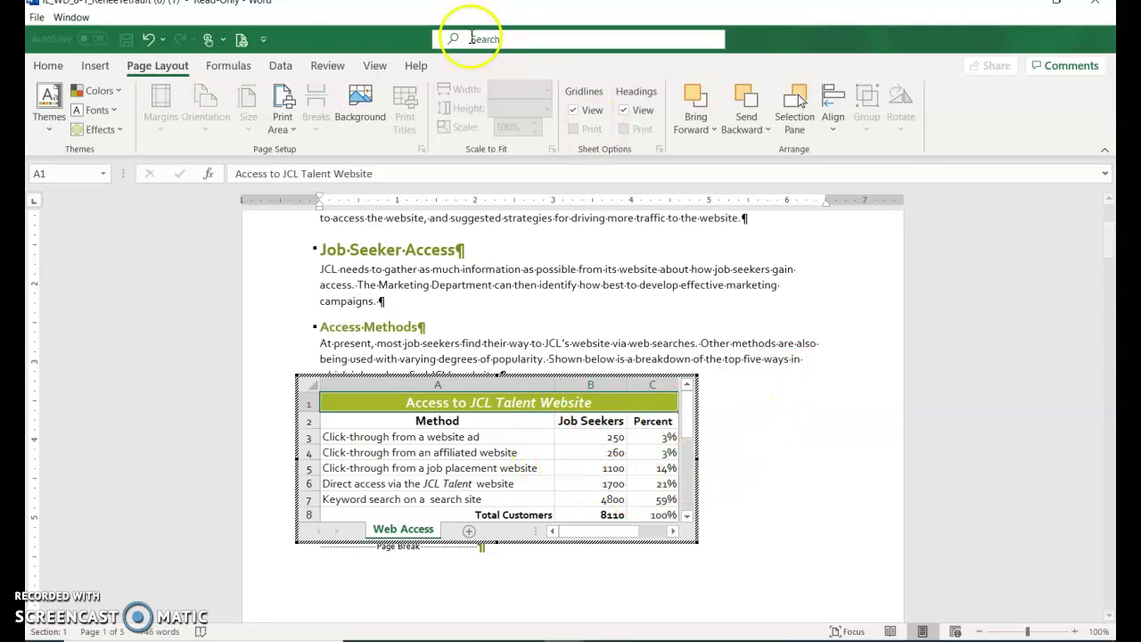
{"action": "left_click", "coordinate": [639, 343]}
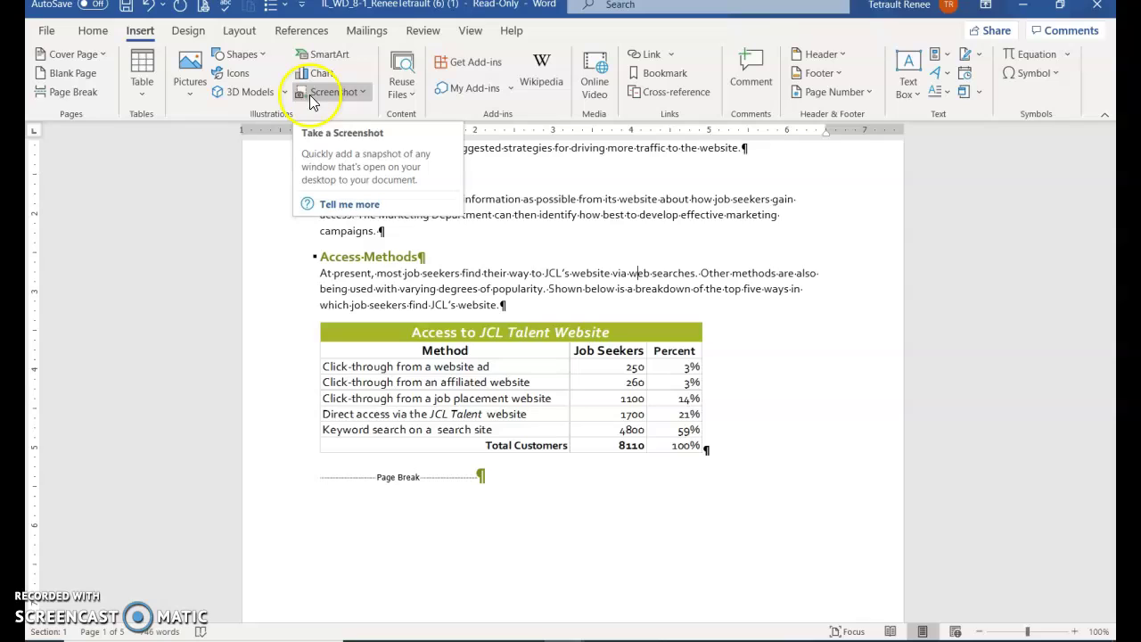
- Centre the embedded Access to JCL Talent Website table, then jump to the document's top
{"action": "left_click", "coordinate": [526, 361]}
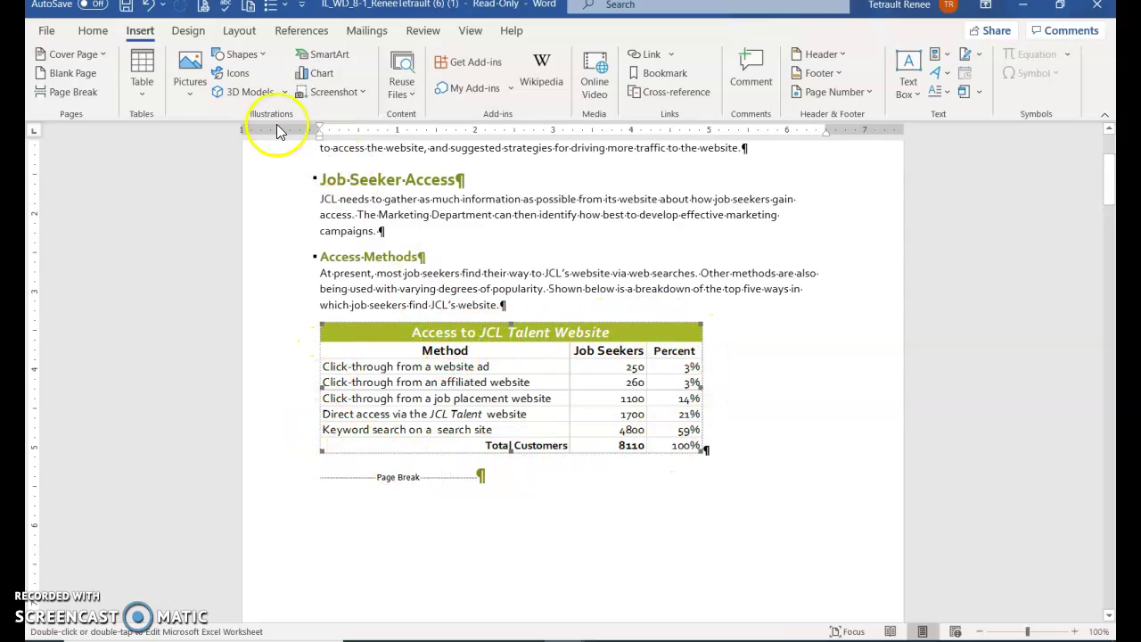
{"action": "left_click", "coordinate": [93, 31]}
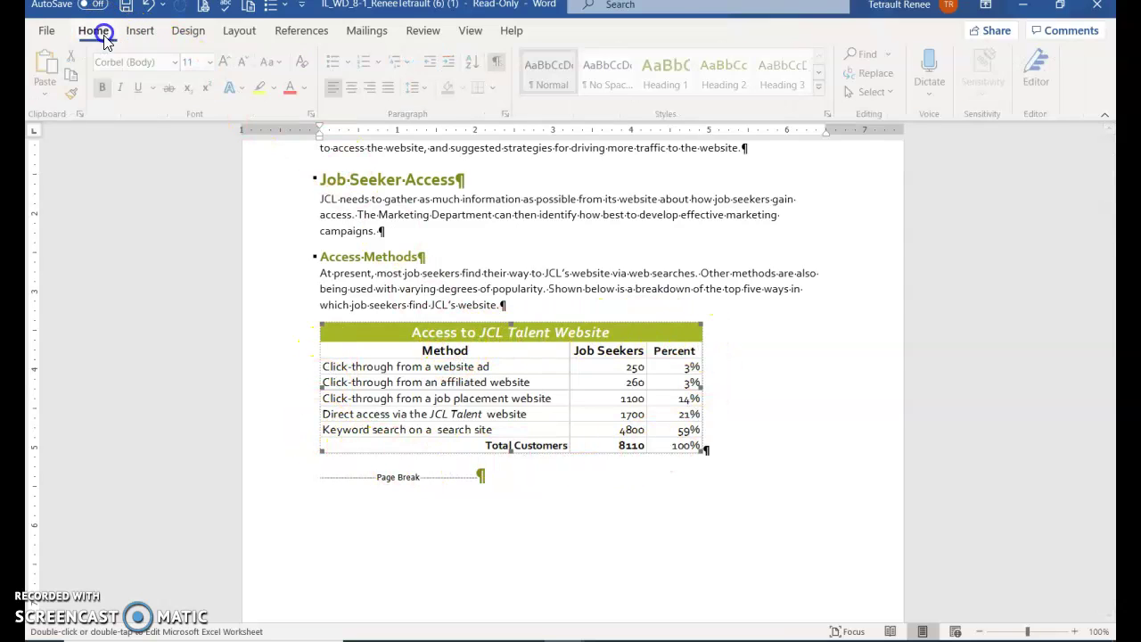
{"action": "left_click", "coordinate": [354, 88]}
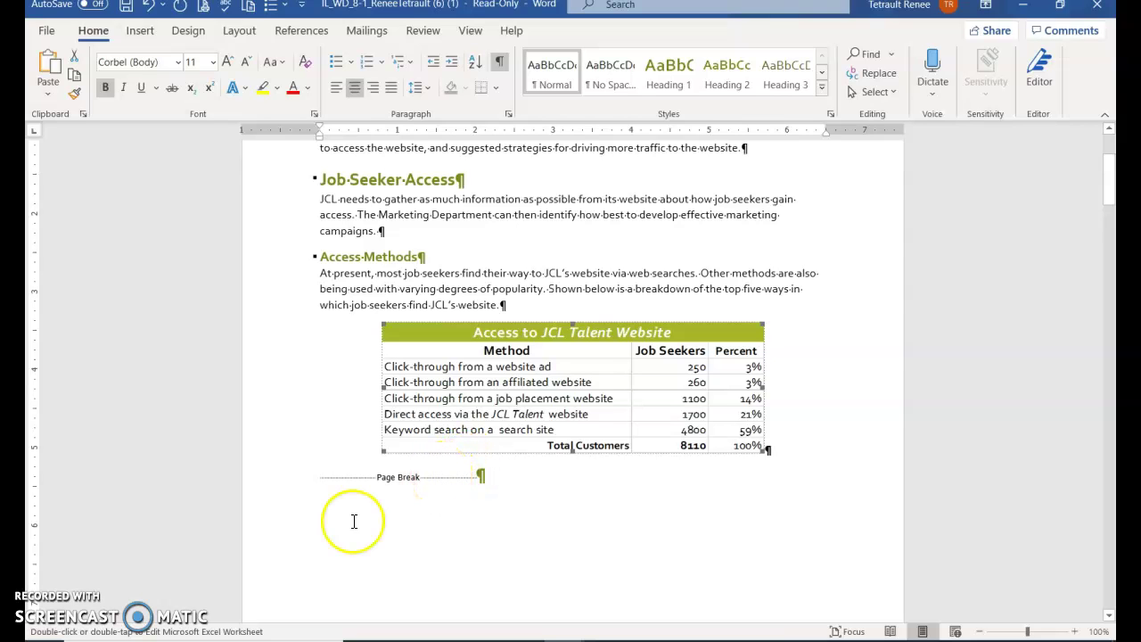
{"action": "key", "text": "ctrl+Home"}
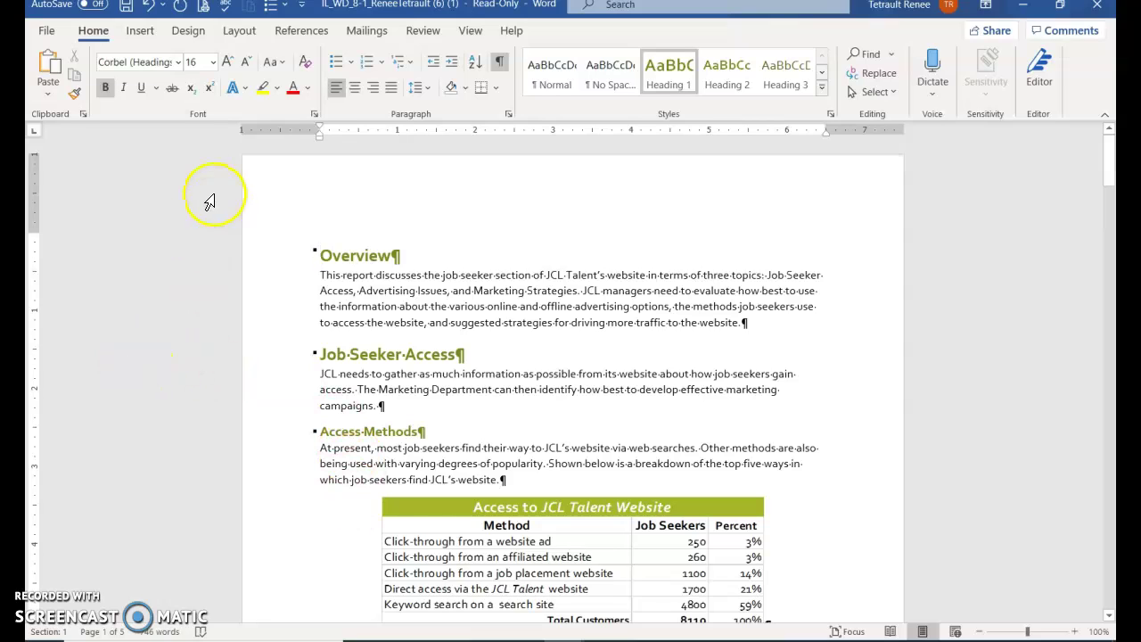
- Insert a blank Microsoft PowerPoint Slide object above the Overview heading
{"action": "left_click", "coordinate": [142, 32]}
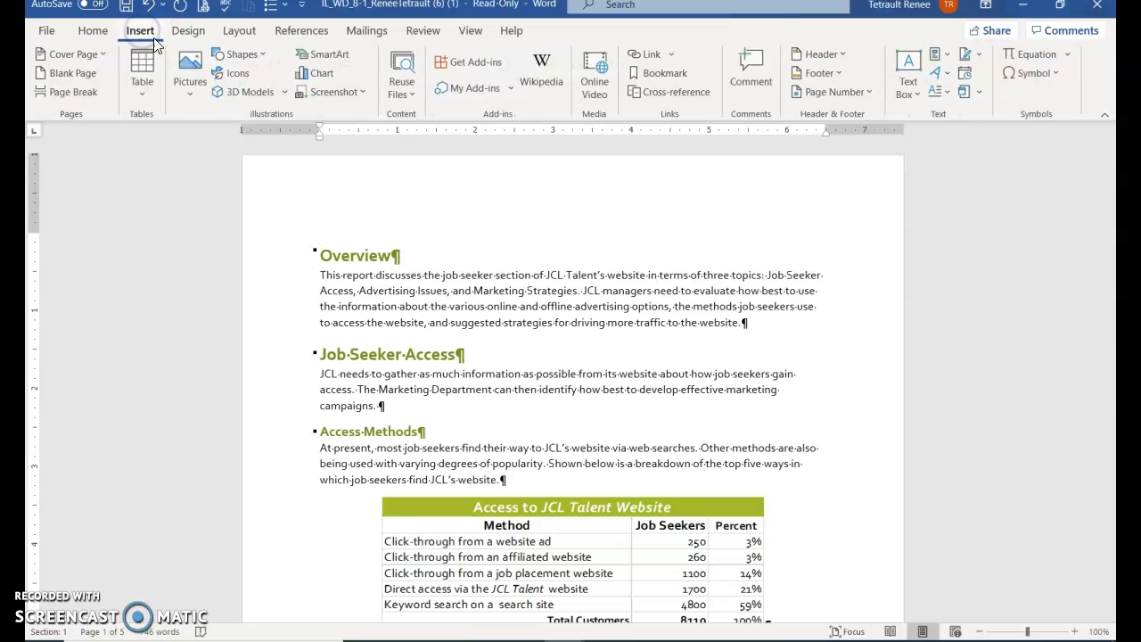
{"action": "left_click", "coordinate": [960, 93]}
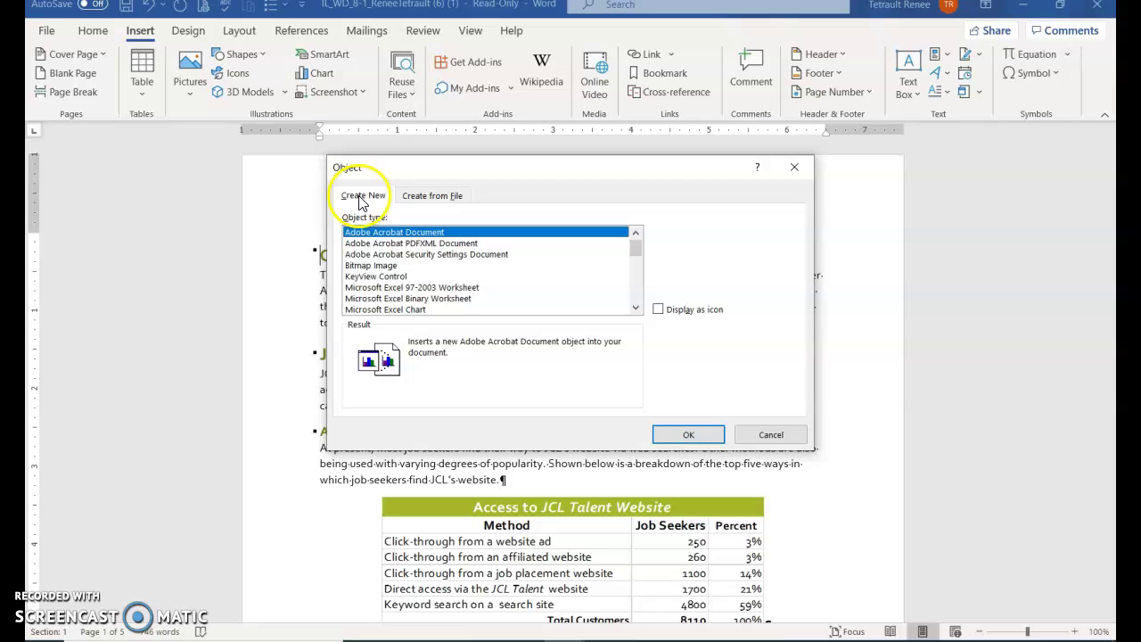
{"action": "left_click", "coordinate": [635, 307]}
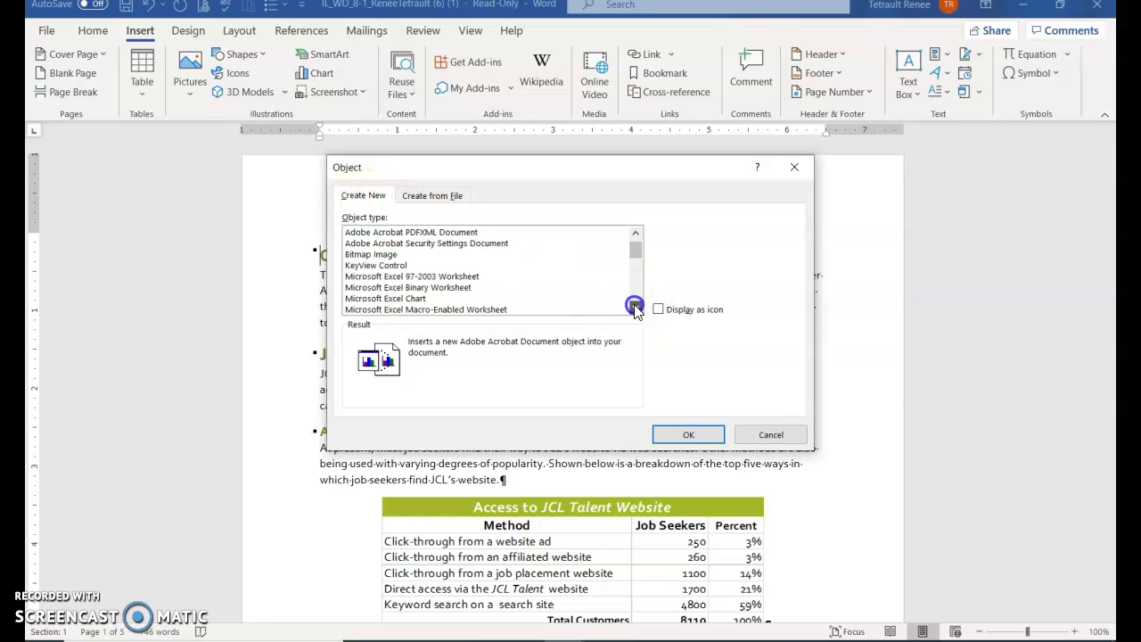
{"action": "left_click", "coordinate": [635, 309]}
{"action": "left_click", "coordinate": [634, 308]}
{"action": "left_click", "coordinate": [635, 309]}
{"action": "left_click", "coordinate": [635, 309]}
{"action": "left_click", "coordinate": [635, 309]}
{"action": "left_click", "coordinate": [635, 309]}
{"action": "left_click", "coordinate": [635, 309]}
{"action": "left_click", "coordinate": [635, 309]}
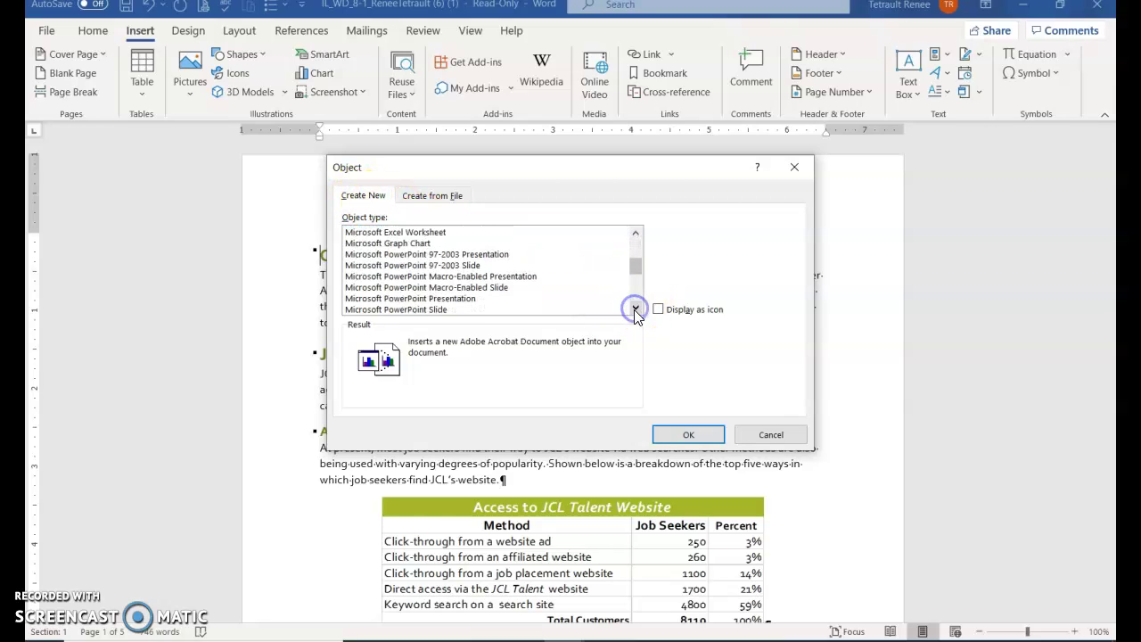
{"action": "left_click", "coordinate": [635, 308]}
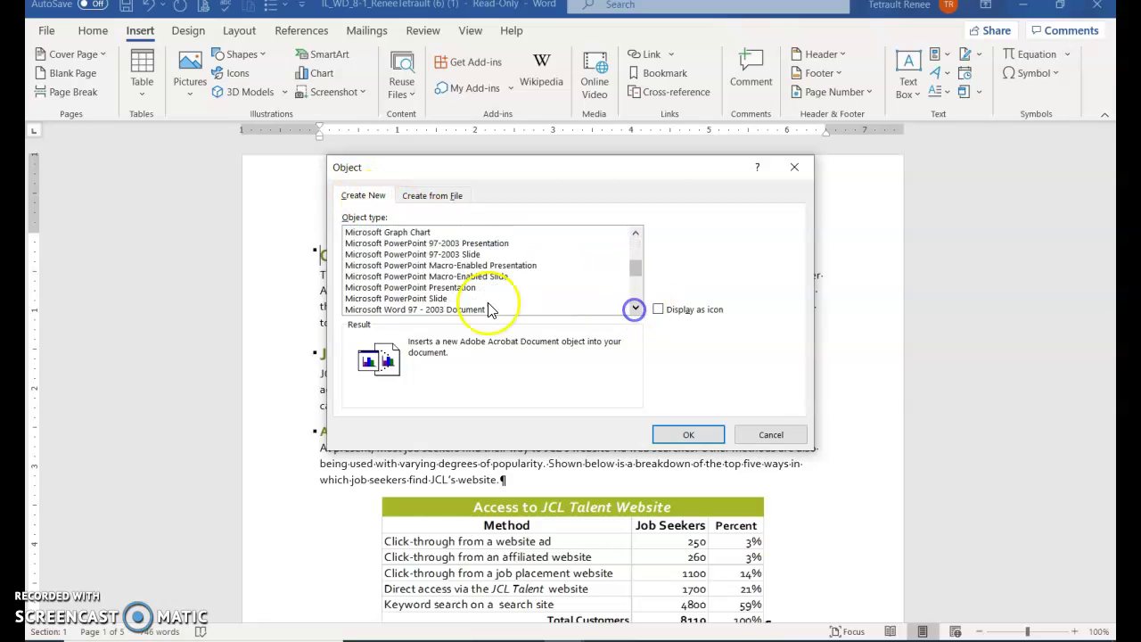
{"action": "left_click", "coordinate": [401, 300]}
{"action": "left_click", "coordinate": [685, 437]}
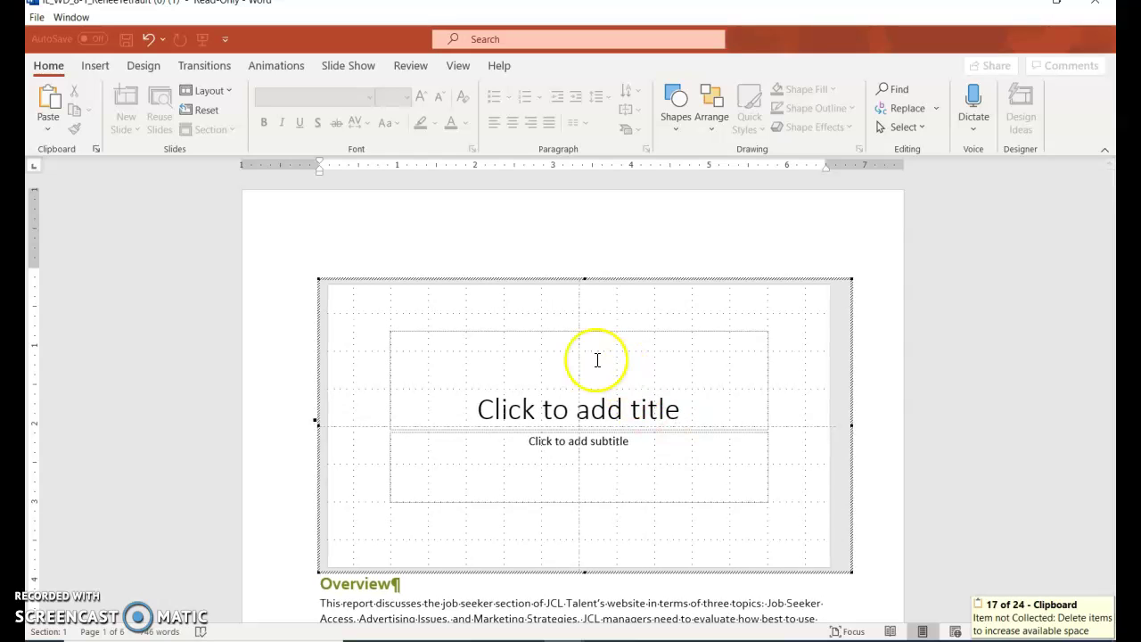
- Enter 'Marketing Report' as the slide title and move to the subtitle placeholder
{"action": "left_click", "coordinate": [580, 411]}
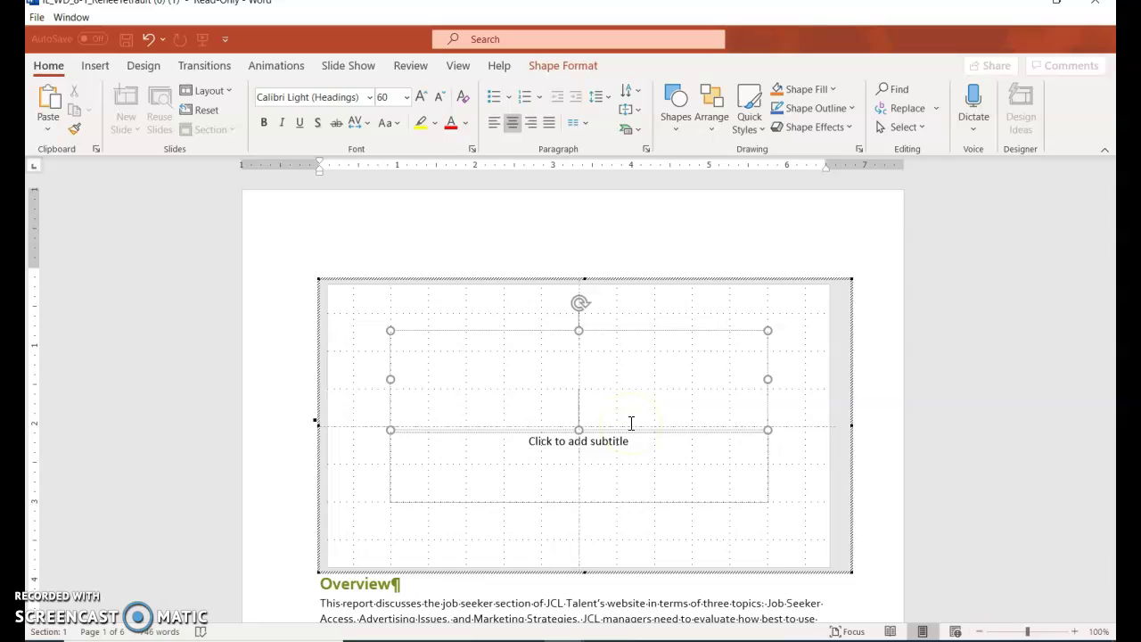
{"action": "type", "text": "Marketing Report"}
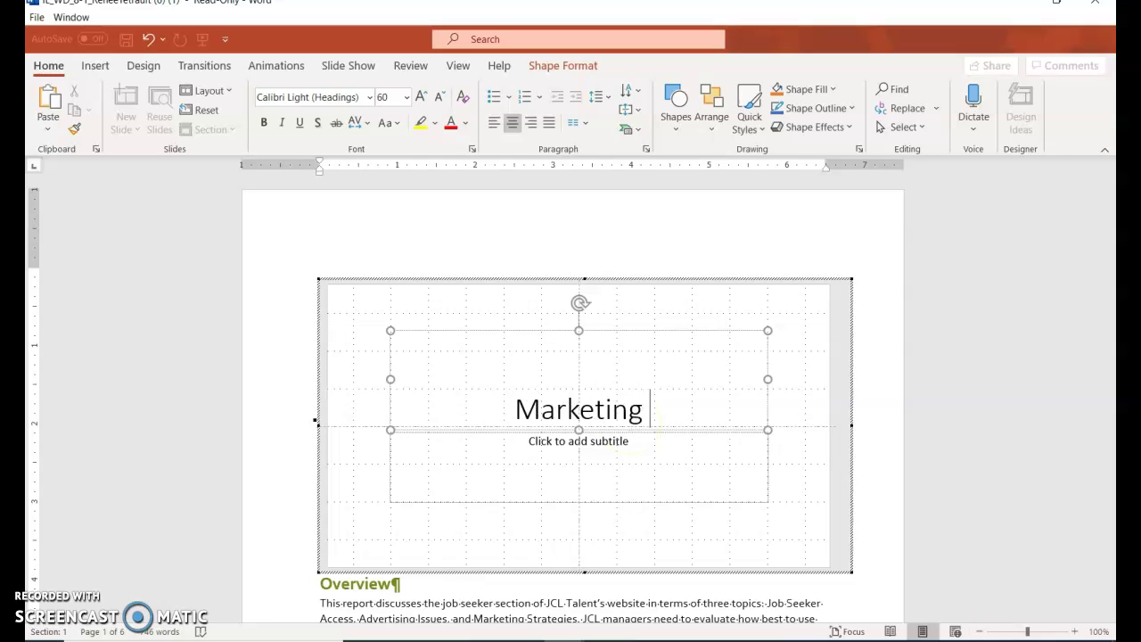
{"action": "left_click", "coordinate": [612, 448]}
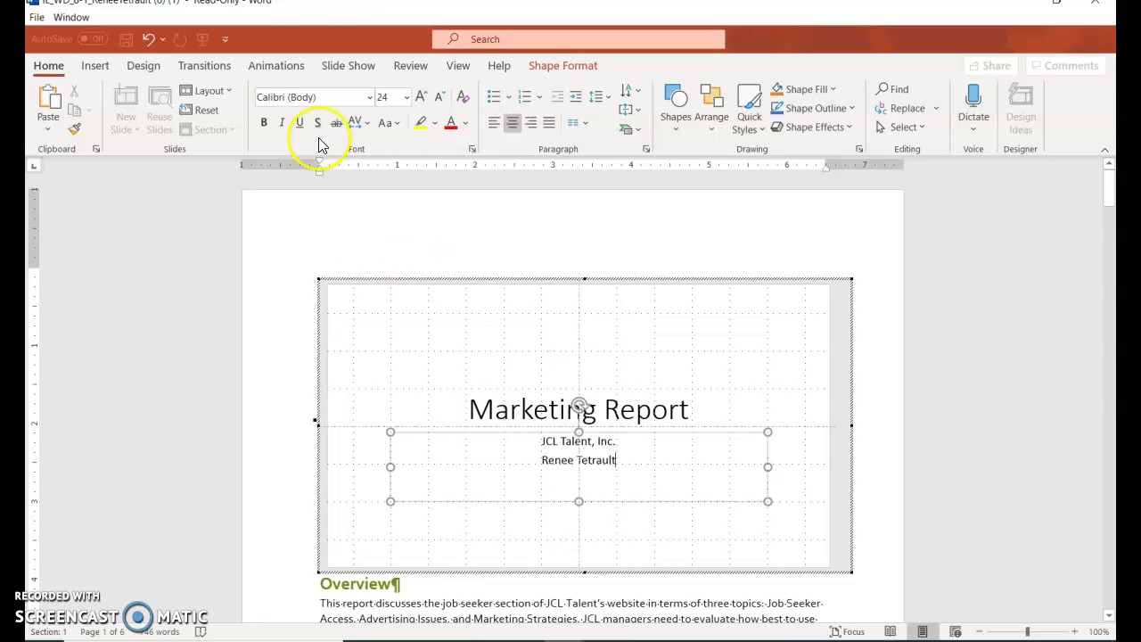
- Apply the Basis theme to the embedded slide and exit slide editing
{"action": "left_click", "coordinate": [159, 71]}
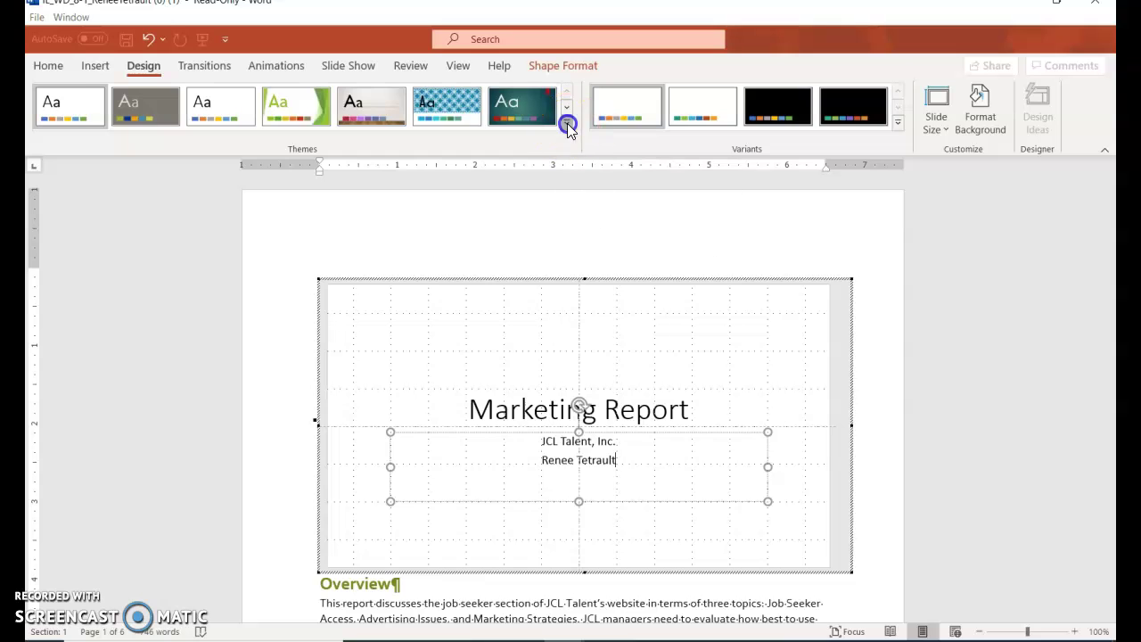
{"action": "left_click", "coordinate": [567, 123]}
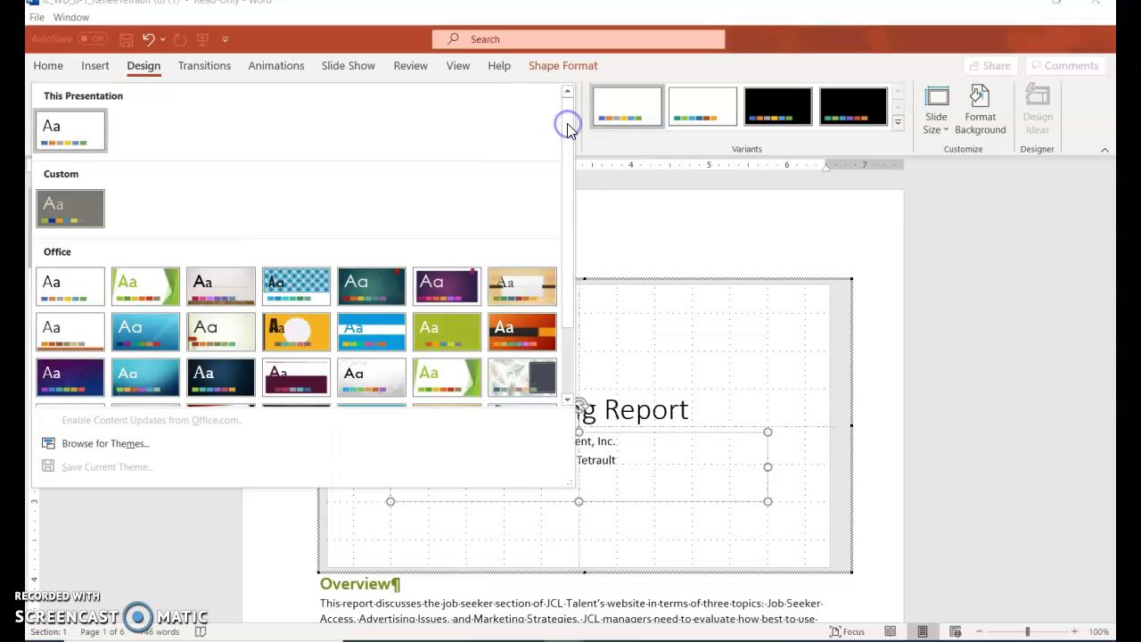
{"action": "left_click", "coordinate": [455, 335]}
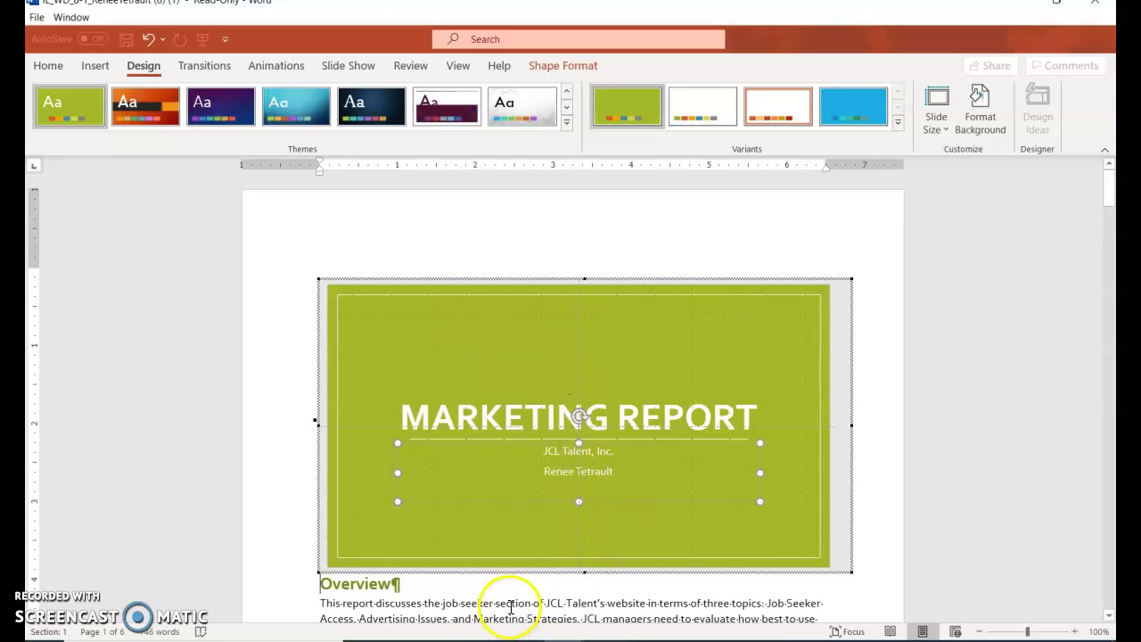
{"action": "left_click", "coordinate": [541, 596]}
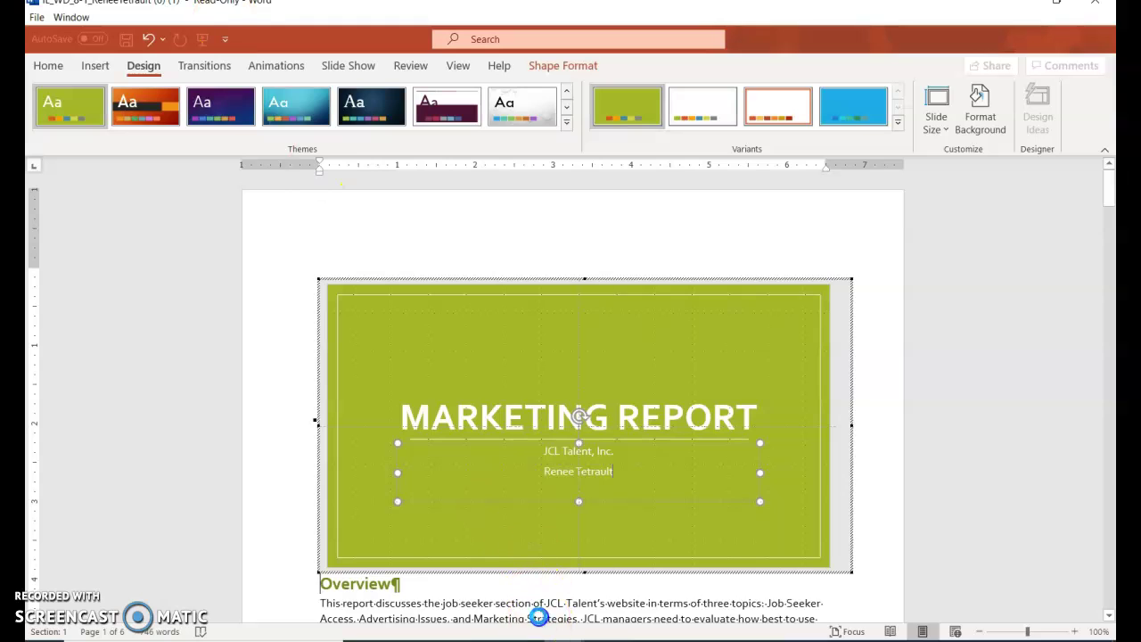
{"action": "left_click", "coordinate": [635, 620]}
{"action": "left_click", "coordinate": [638, 607]}
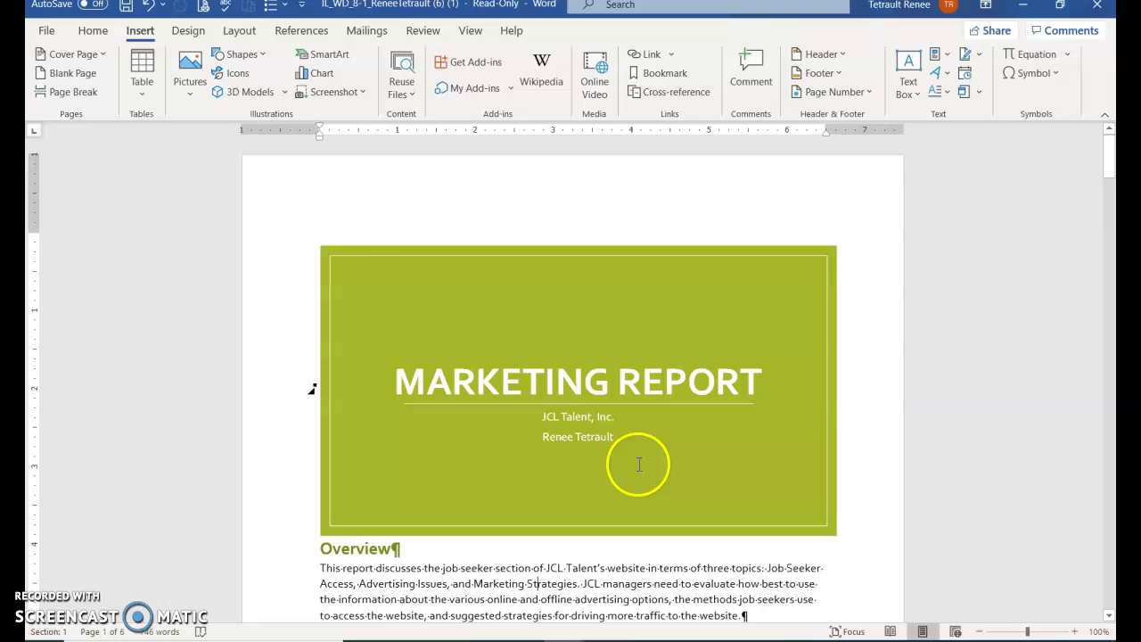
- Reopen the slide, switch the Basis theme to its blue variant, and exit editing
{"action": "double_click", "coordinate": [669, 314]}
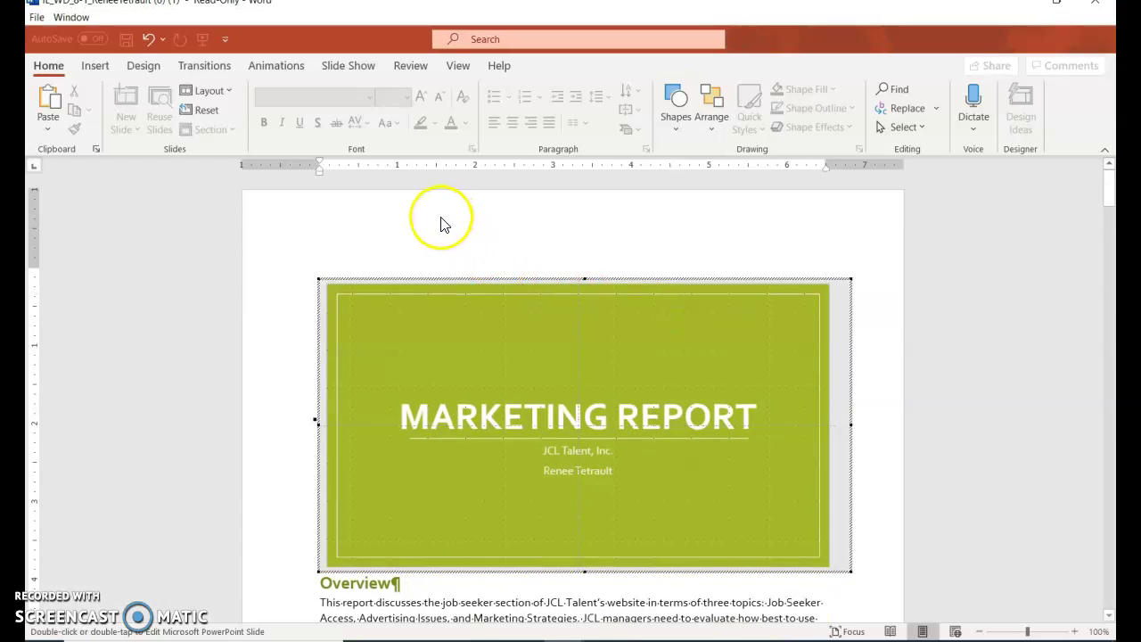
{"action": "left_click", "coordinate": [145, 68]}
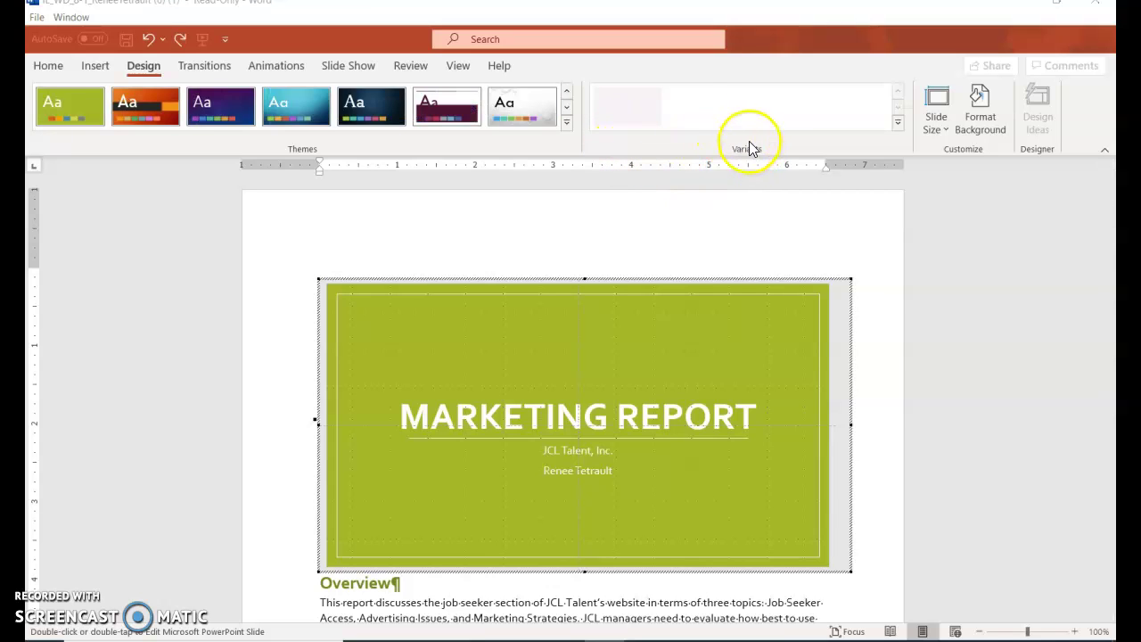
{"action": "left_click", "coordinate": [568, 126]}
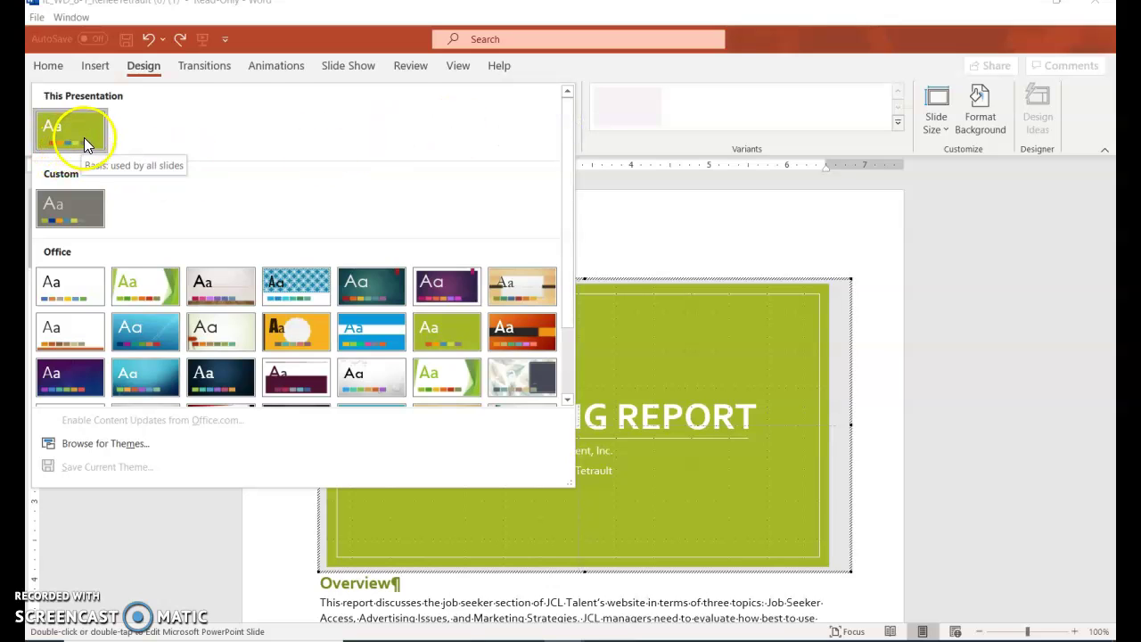
{"action": "left_click", "coordinate": [465, 336]}
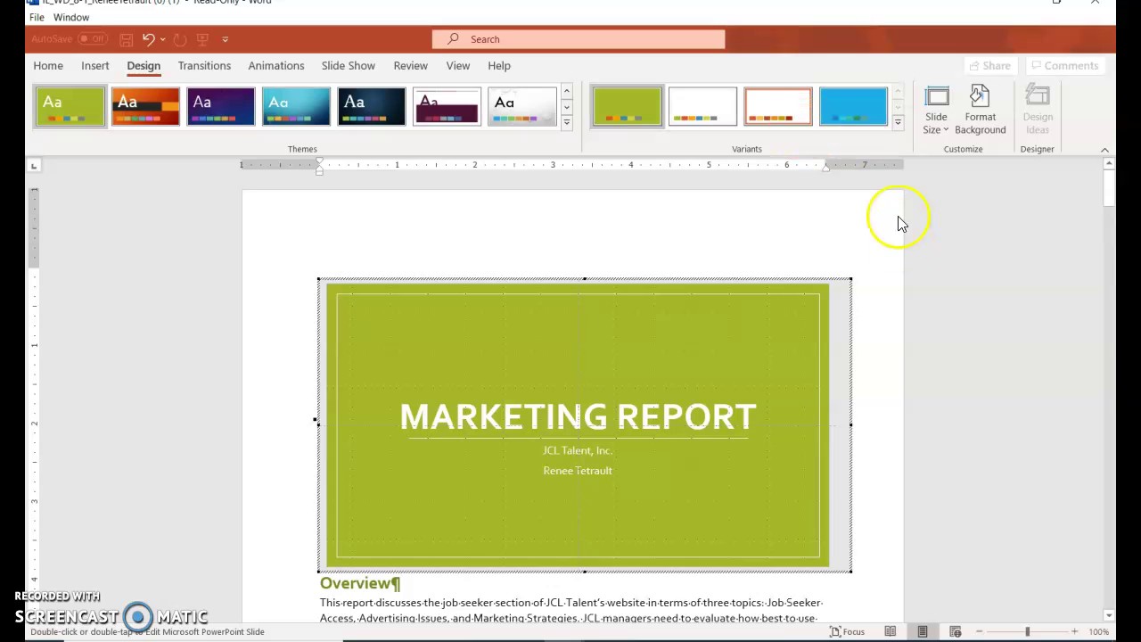
{"action": "left_click", "coordinate": [852, 106]}
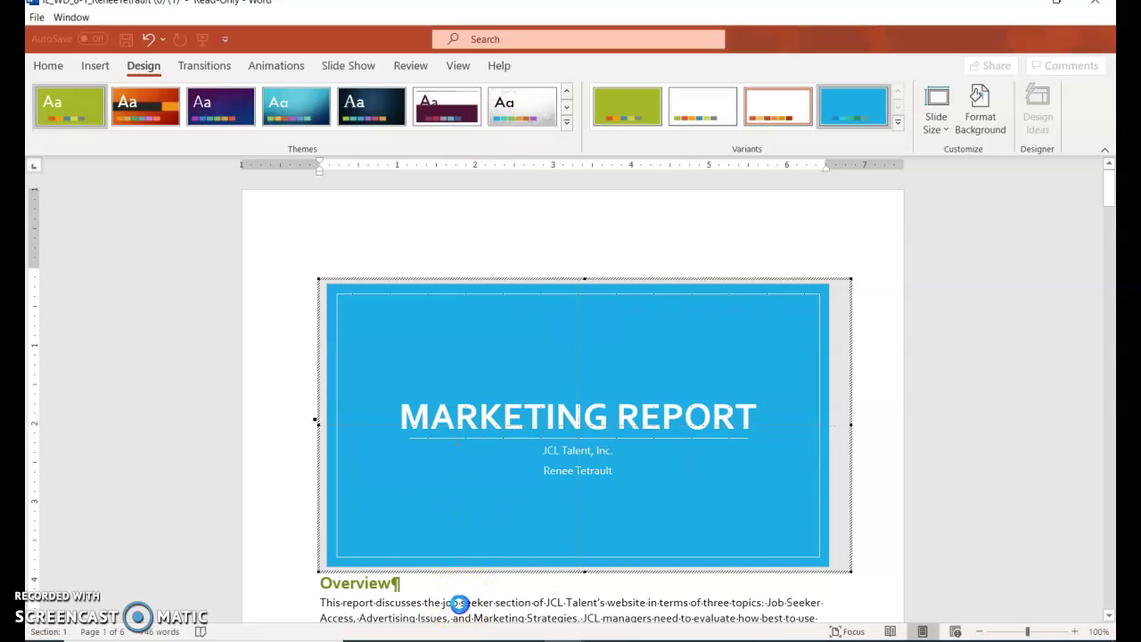
{"action": "left_click", "coordinate": [460, 602]}
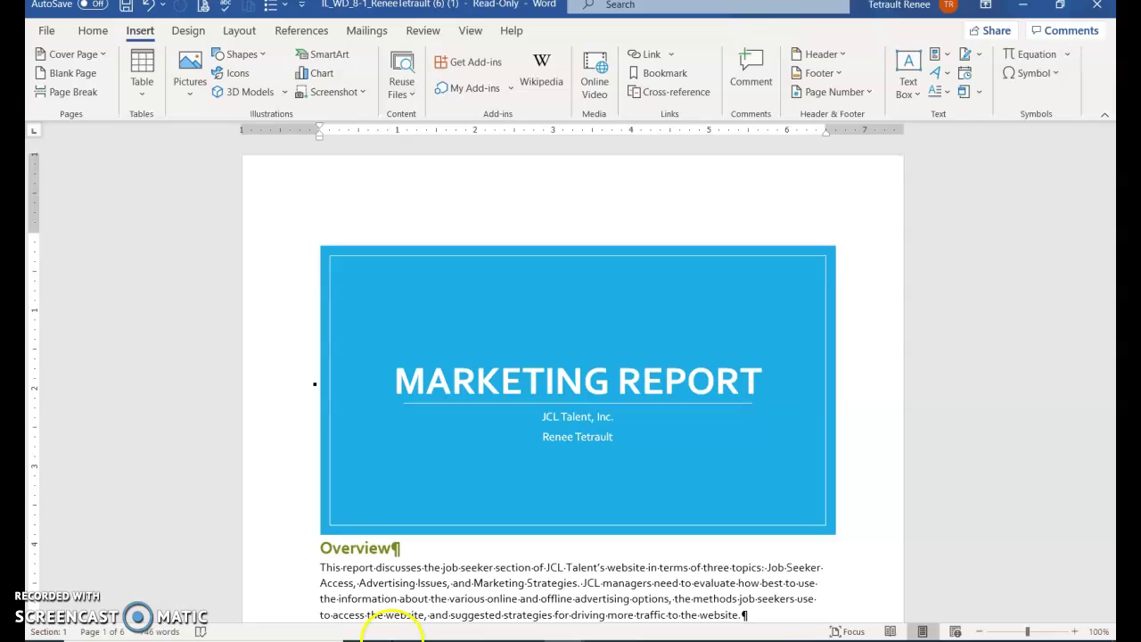
- Add a blank paragraph before Overview, resize the slide object to 2.5" tall, and centre it
{"action": "left_click", "coordinate": [322, 546]}
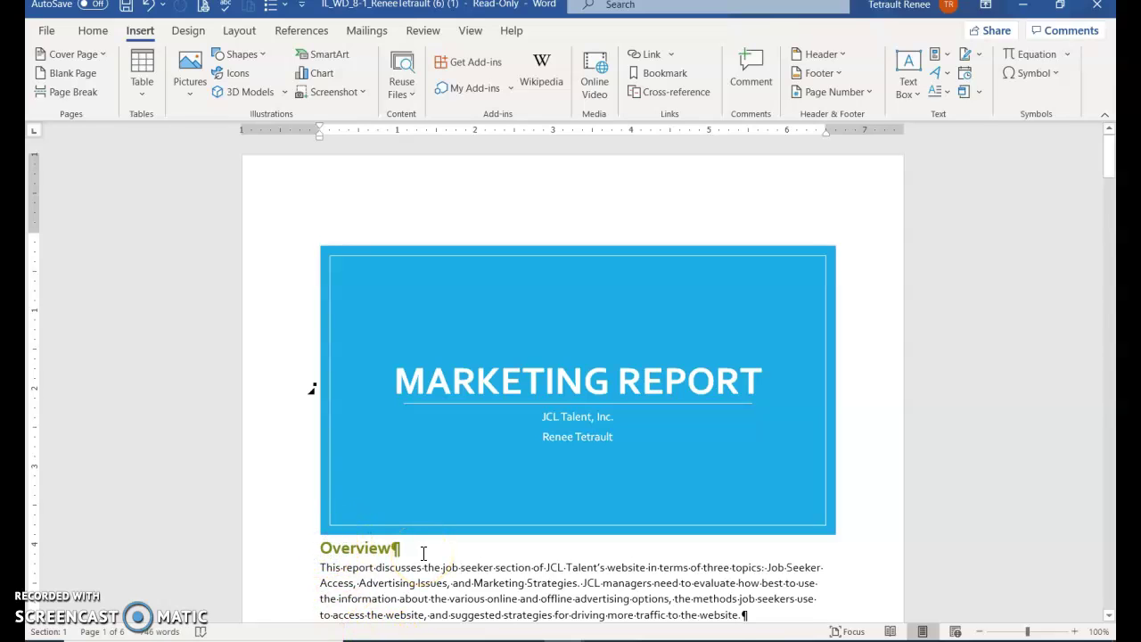
{"action": "key", "text": "Return"}
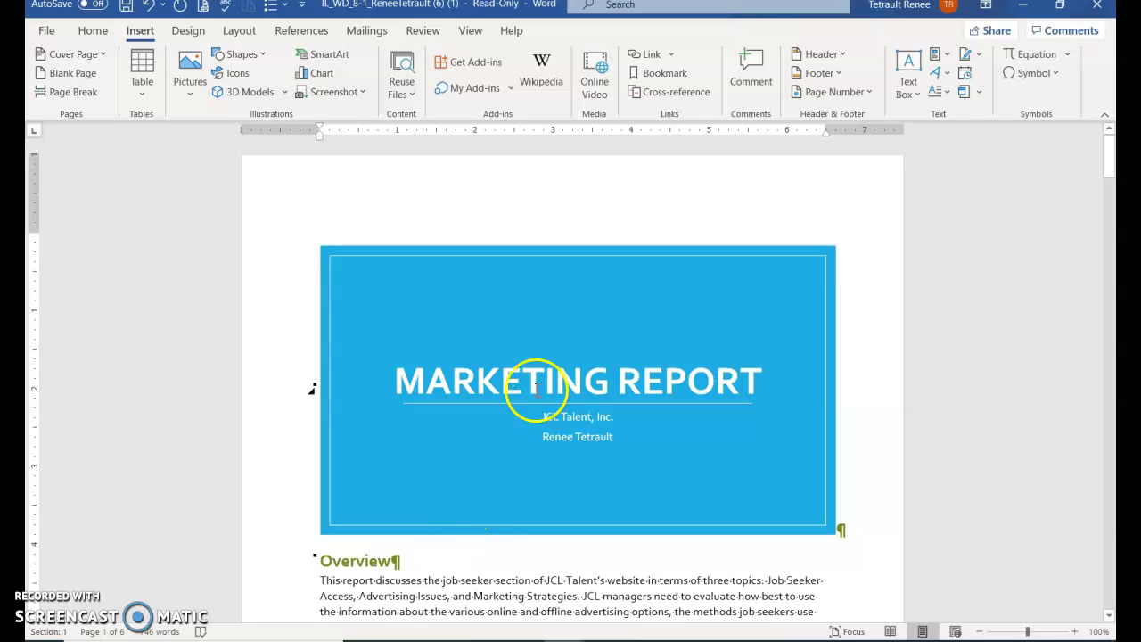
{"action": "left_click", "coordinate": [488, 283]}
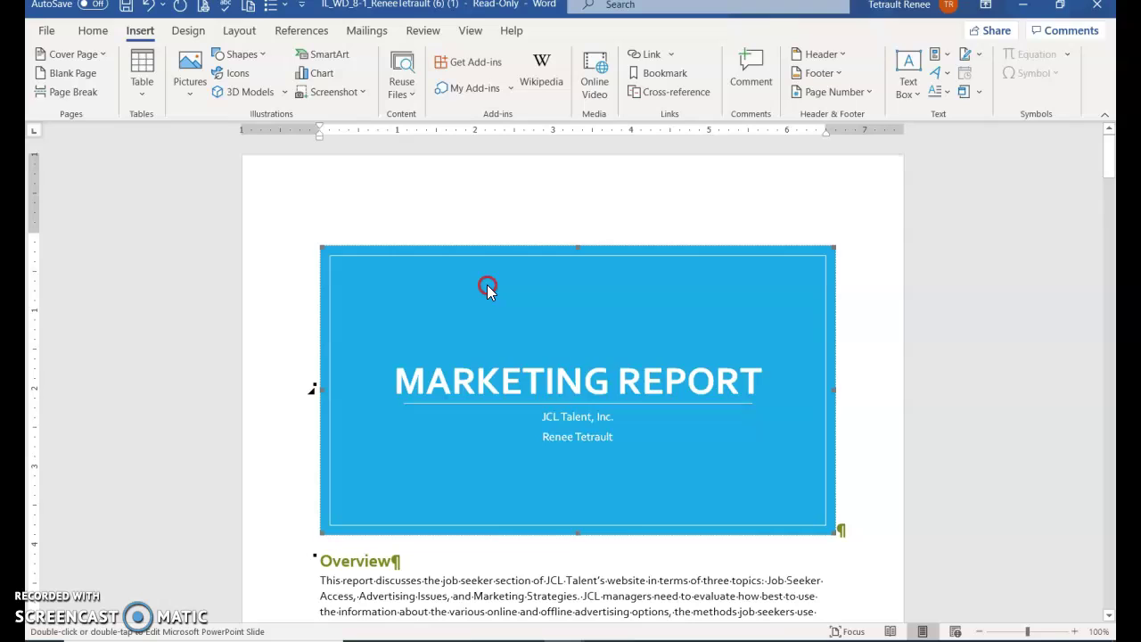
{"action": "right_click", "coordinate": [488, 285]}
{"action": "left_click", "coordinate": [533, 471]}
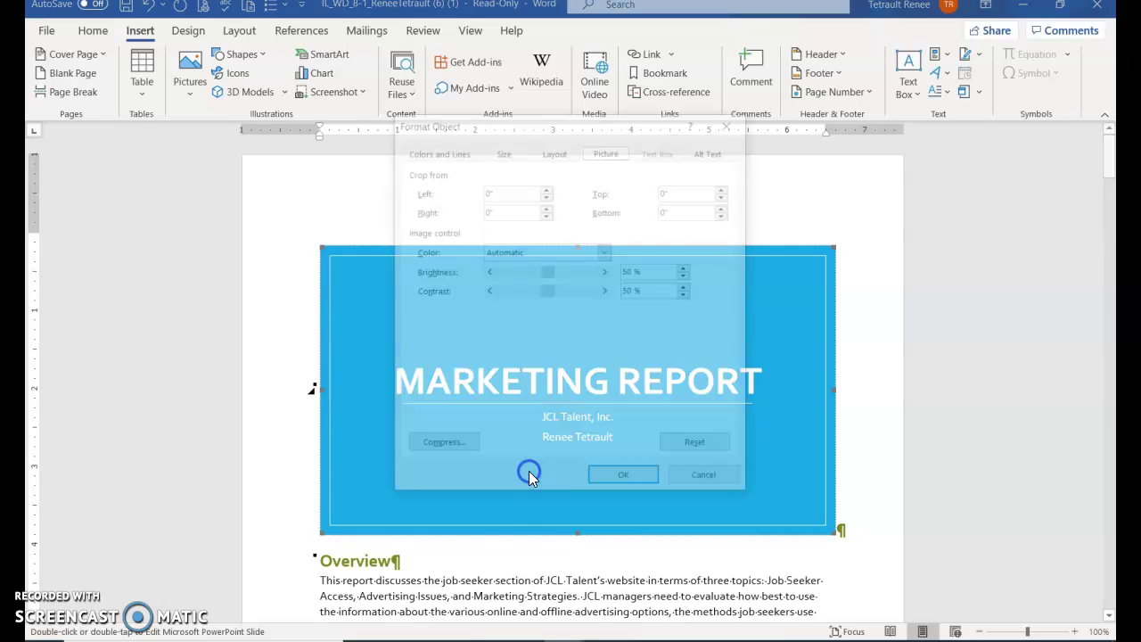
{"action": "left_click", "coordinate": [504, 153]}
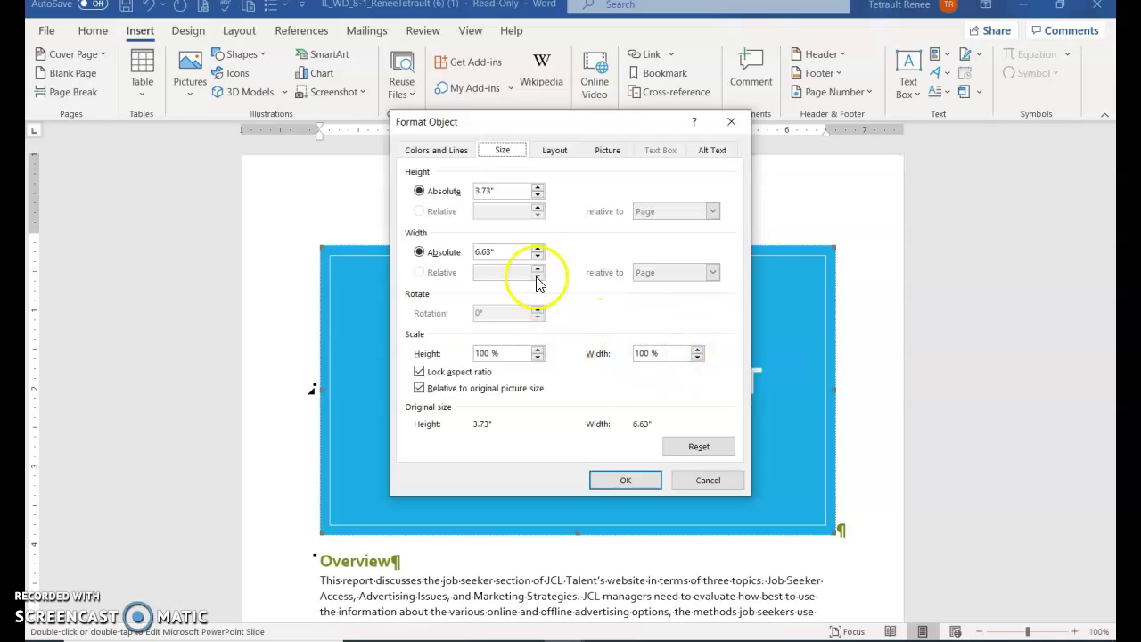
{"action": "left_click", "coordinate": [419, 191]}
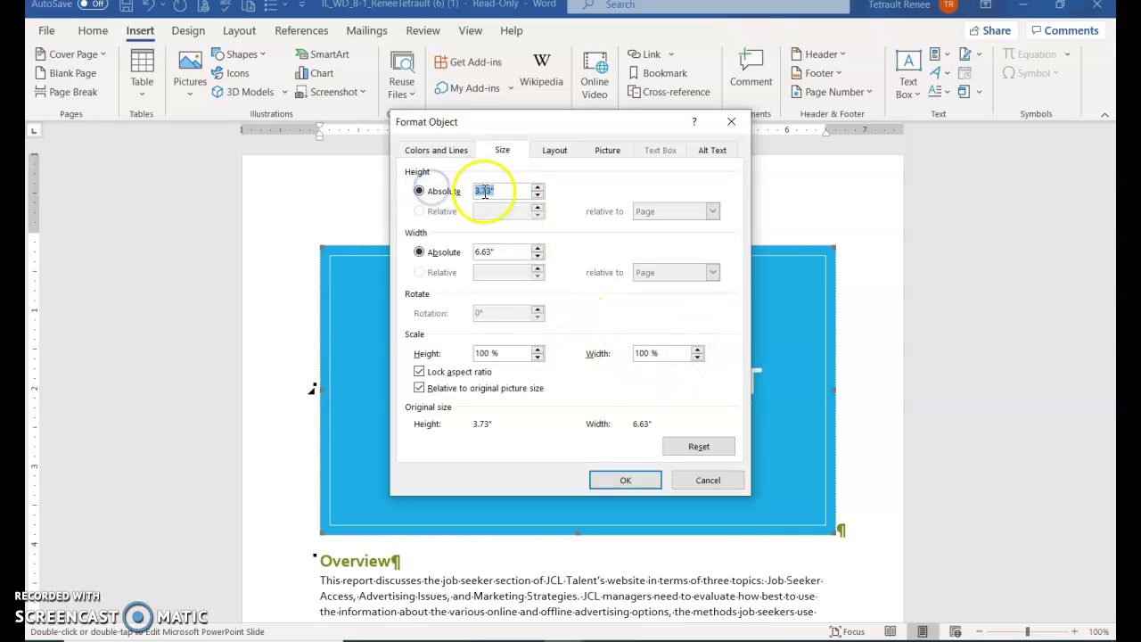
{"action": "left_click", "coordinate": [624, 481]}
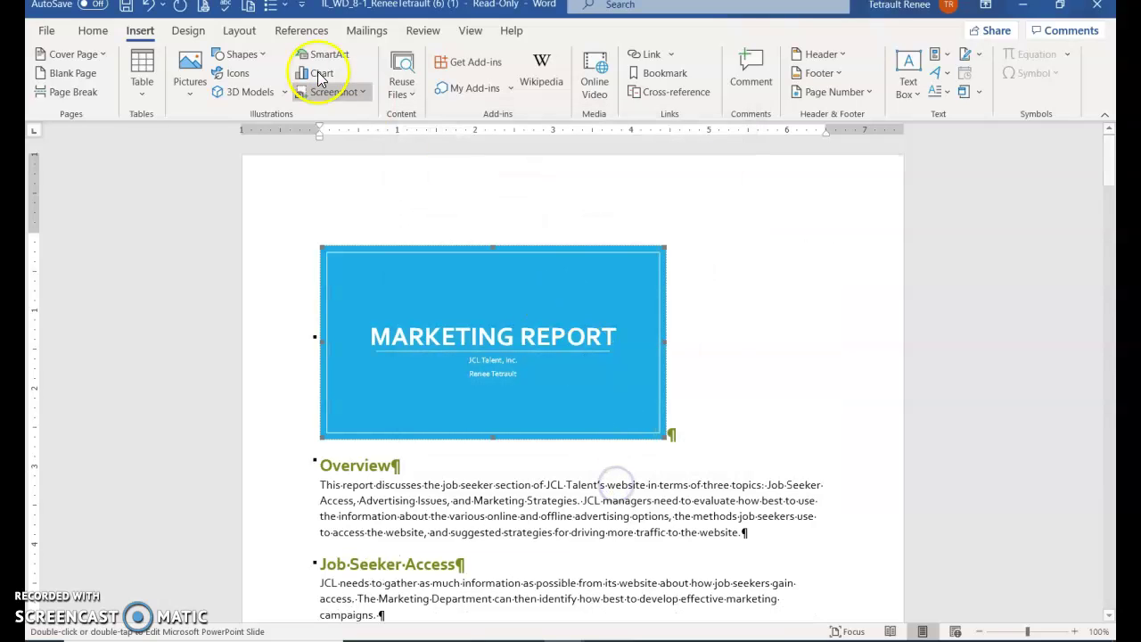
{"action": "left_click", "coordinate": [109, 33]}
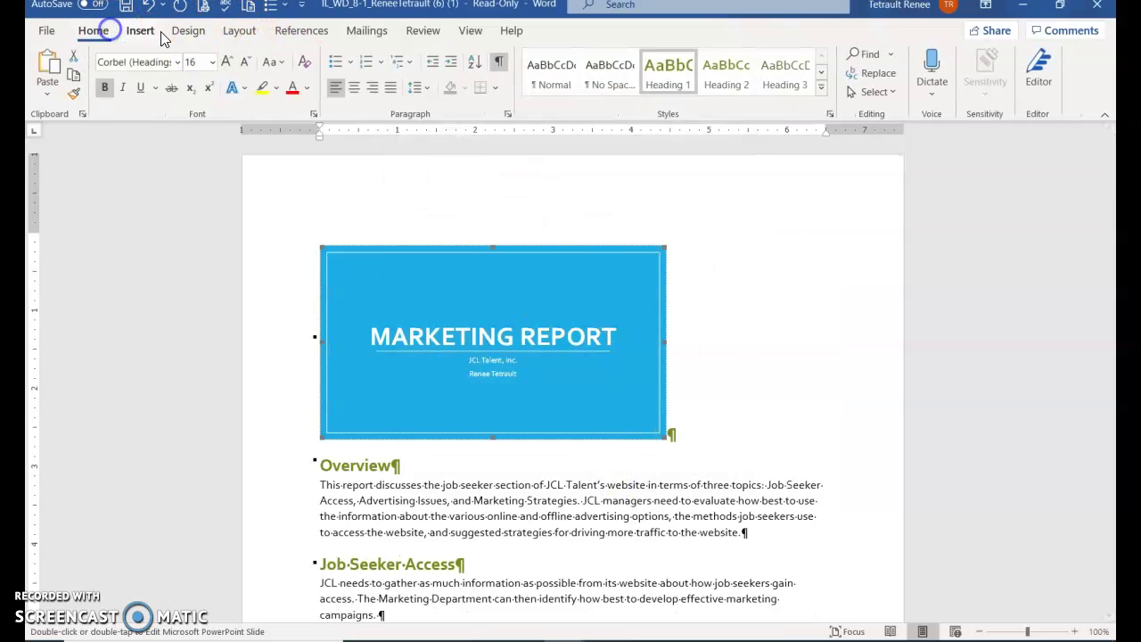
{"action": "left_click", "coordinate": [355, 90]}
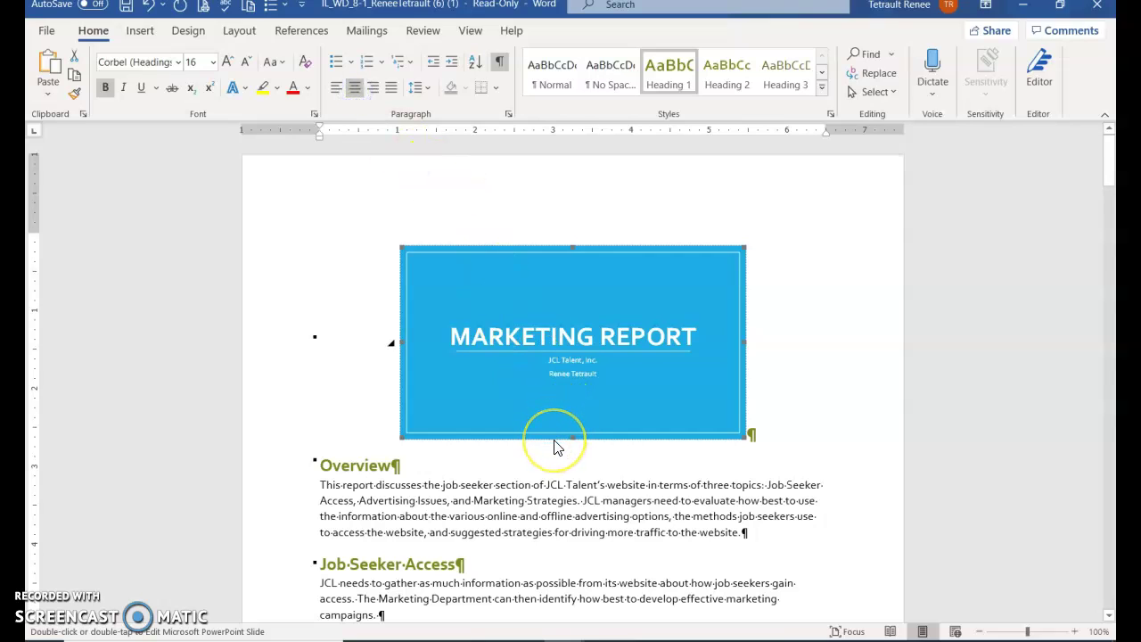
- Replace the CALENDAR placeholder at the document's end with the Calendar 1 quick table
{"action": "key", "text": "ctrl+End"}
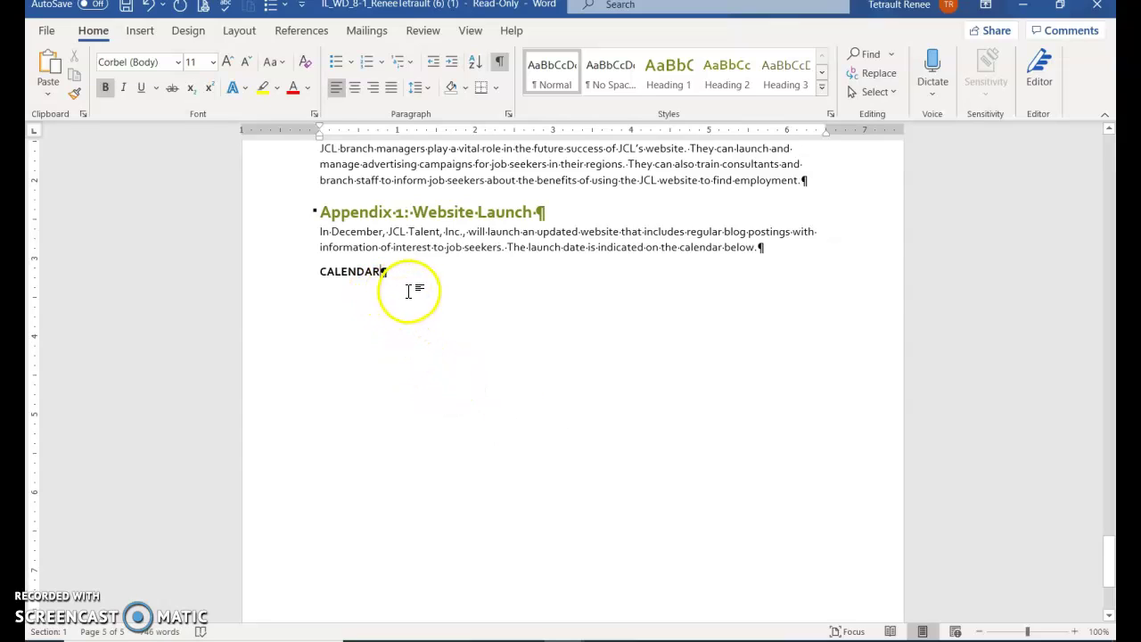
{"action": "key", "text": "BackSpace"}
{"action": "key", "text": "BackSpace"}
{"action": "key", "text": "BackSpace"}
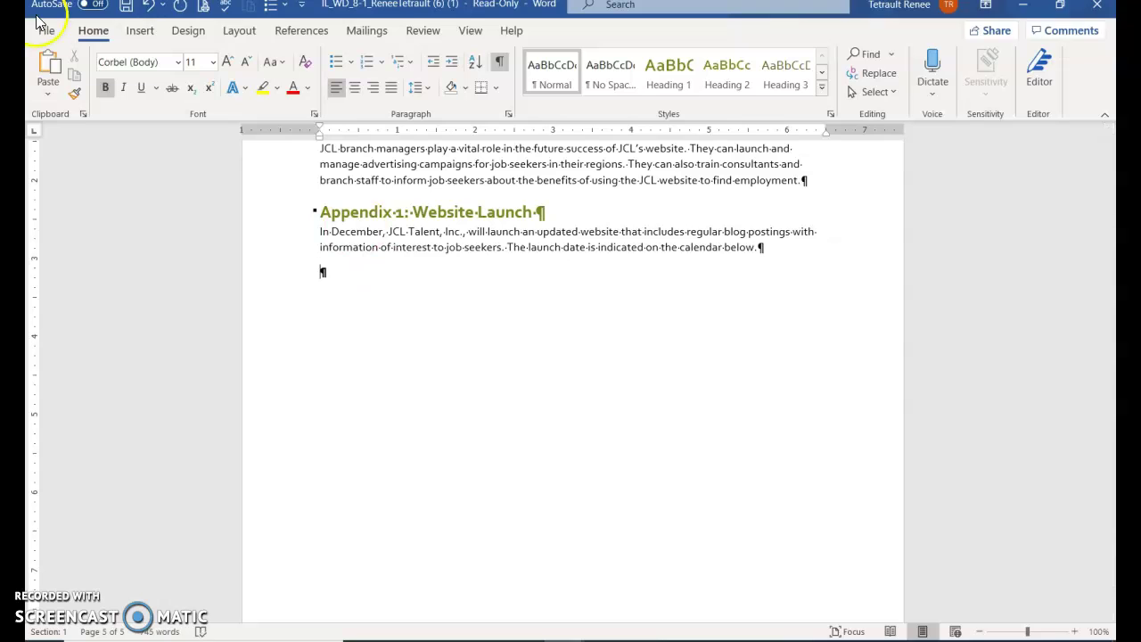
{"action": "left_click", "coordinate": [139, 30]}
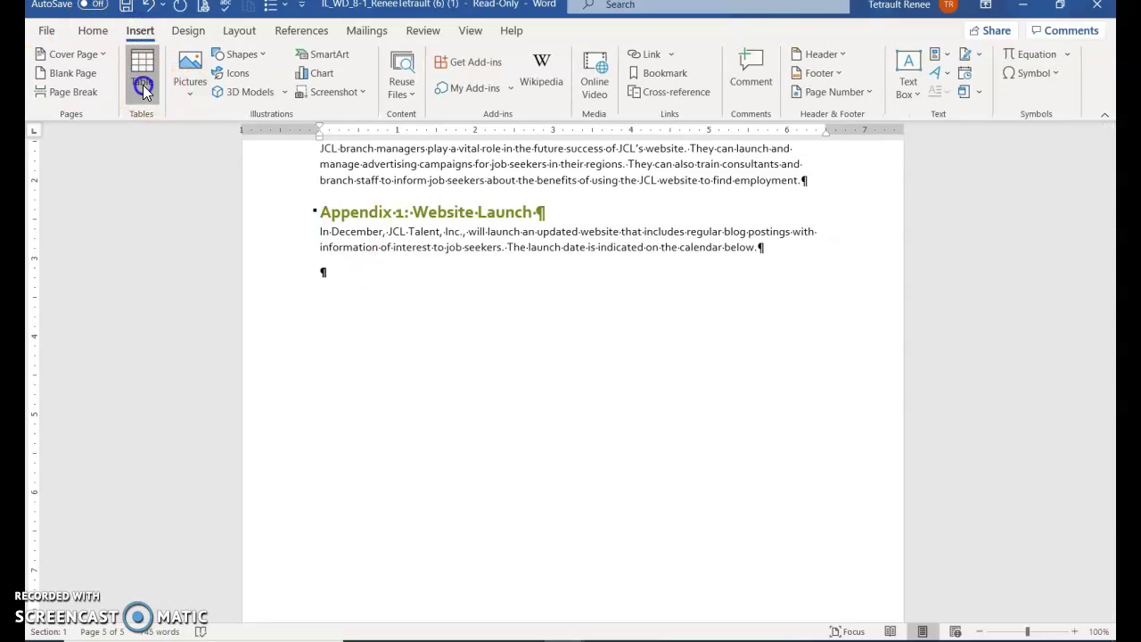
{"action": "left_click", "coordinate": [143, 84]}
{"action": "mouse_move", "coordinate": [181, 367]}
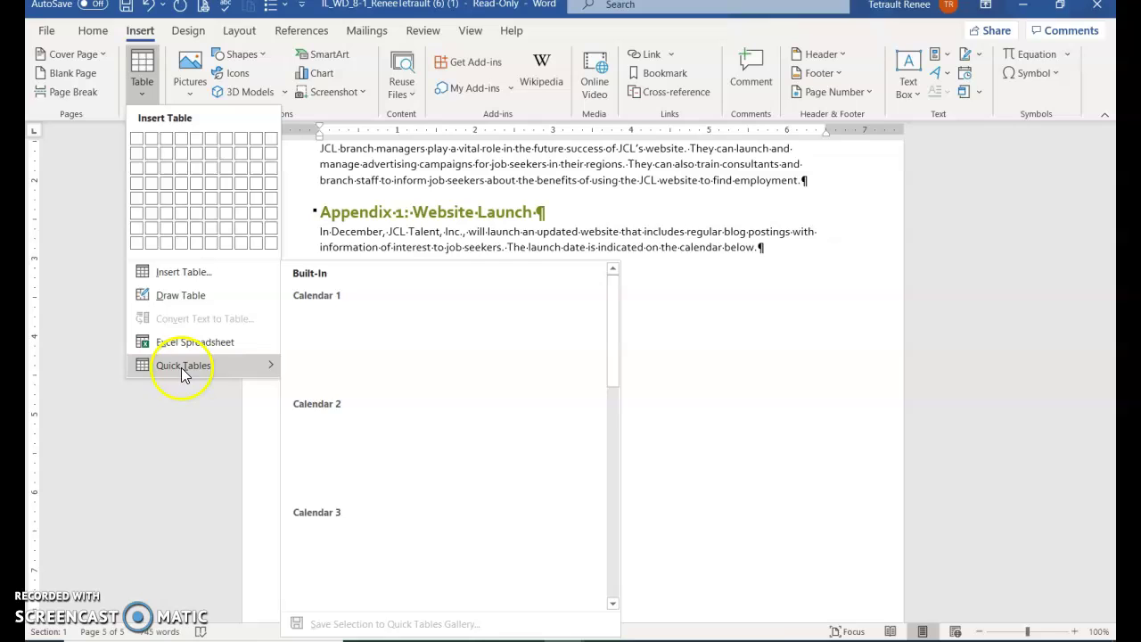
{"action": "left_click", "coordinate": [370, 345]}
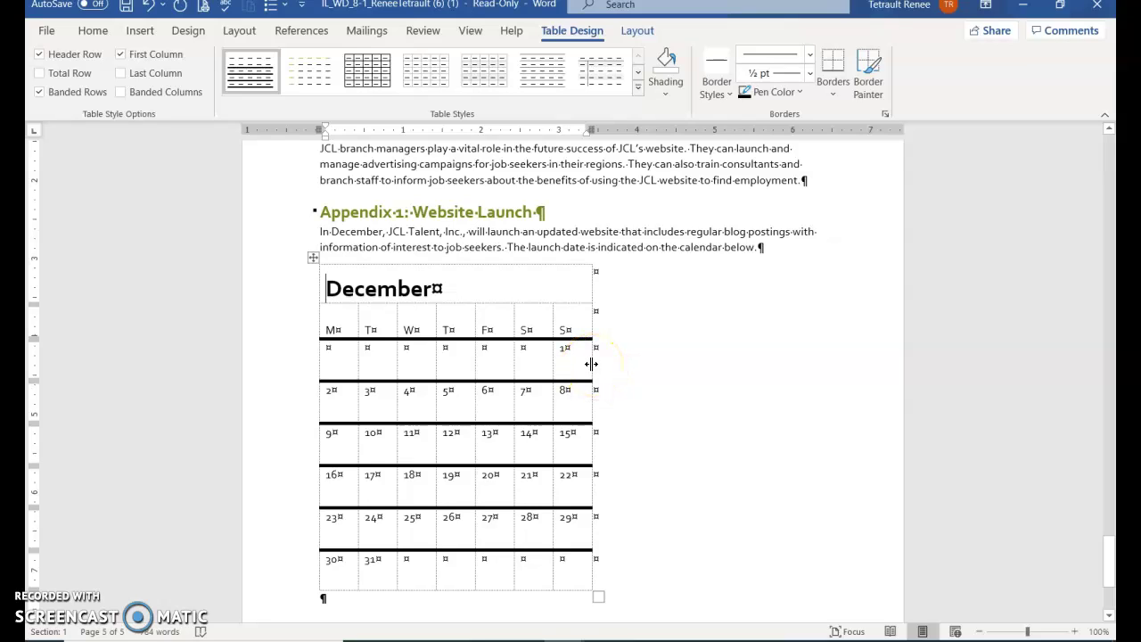
- Stretch the calendar table to the right margin and distribute its columns evenly
{"action": "left_click_drag", "start_coordinate": [591, 364], "coordinate": [818, 381]}
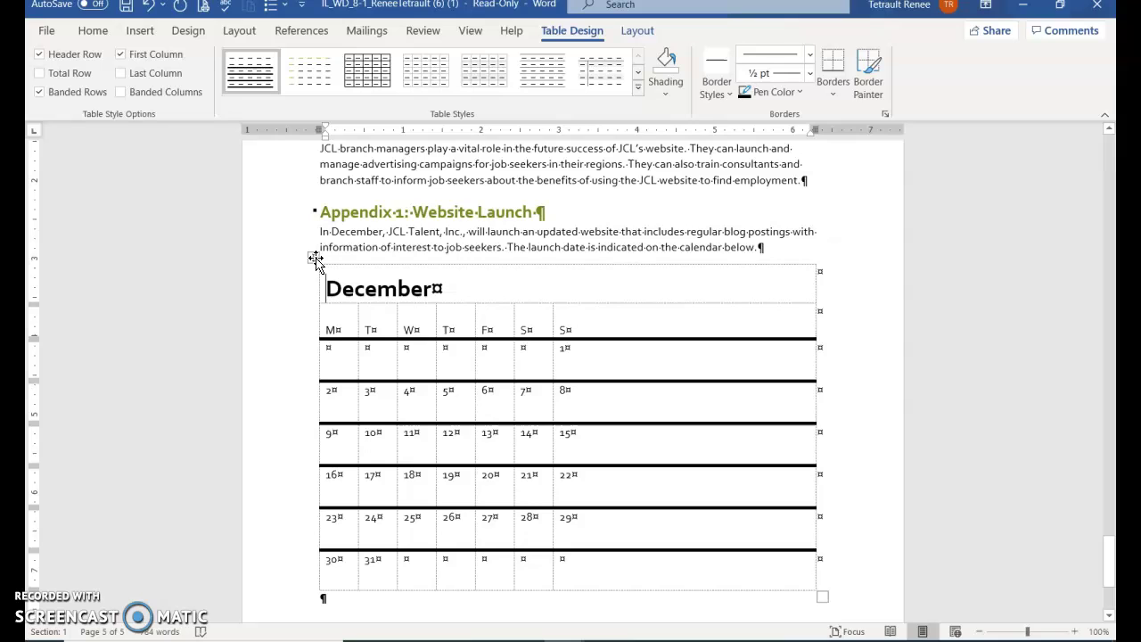
{"action": "left_click", "coordinate": [314, 258]}
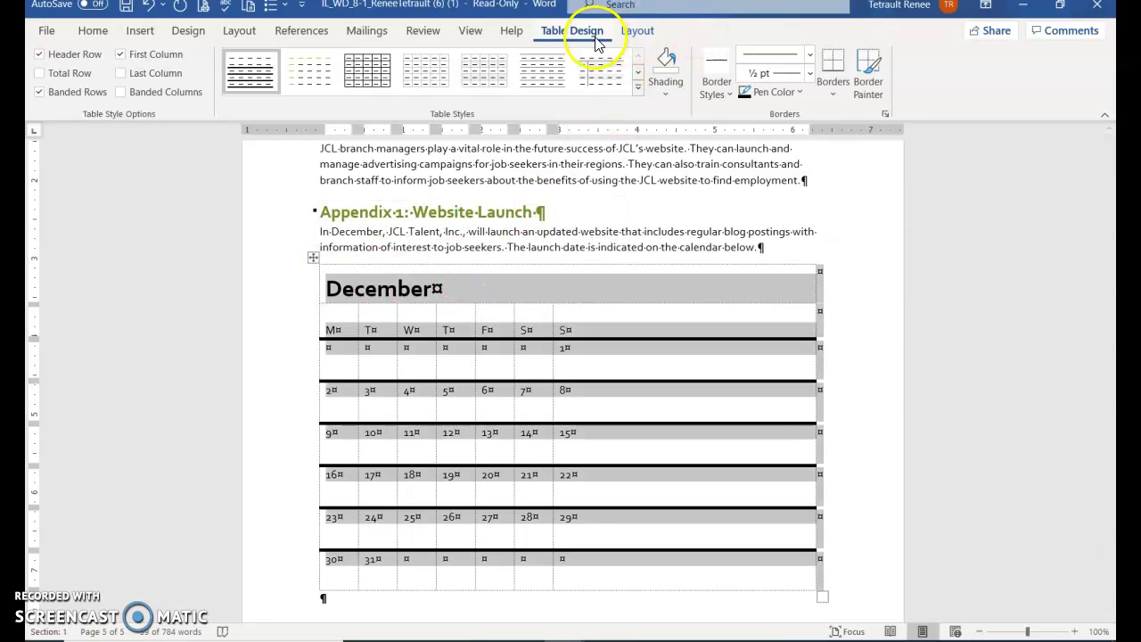
{"action": "left_click", "coordinate": [638, 31]}
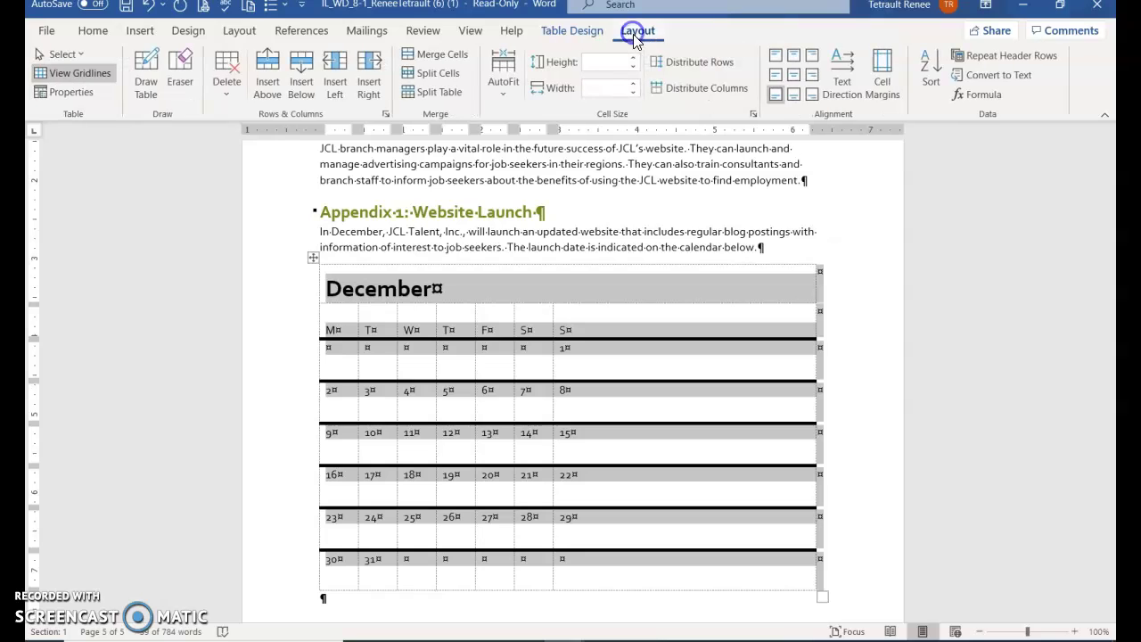
{"action": "left_click", "coordinate": [683, 92]}
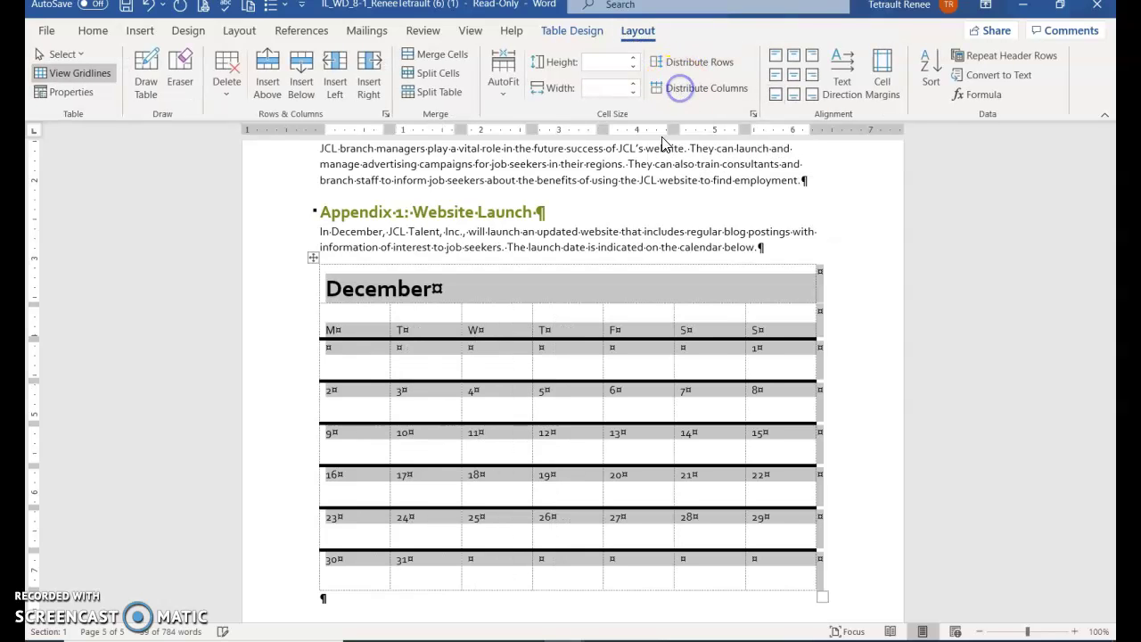
- Mark the 5th in the calendar with LAUNCH! on a new line beneath the date
{"action": "left_click", "coordinate": [549, 397]}
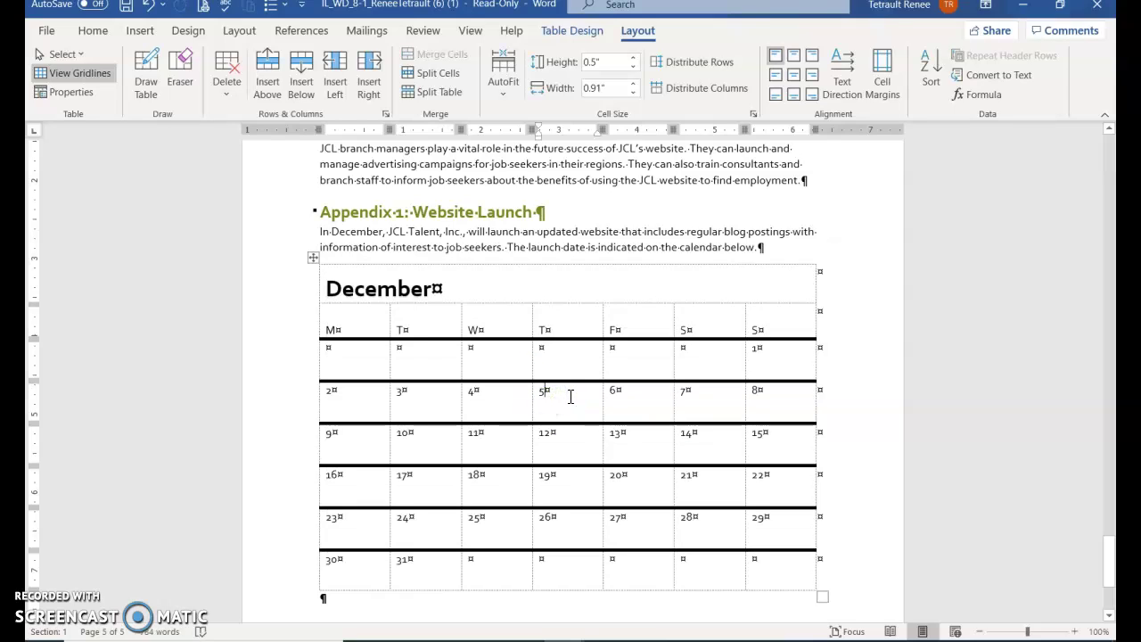
{"action": "key", "text": "Return"}
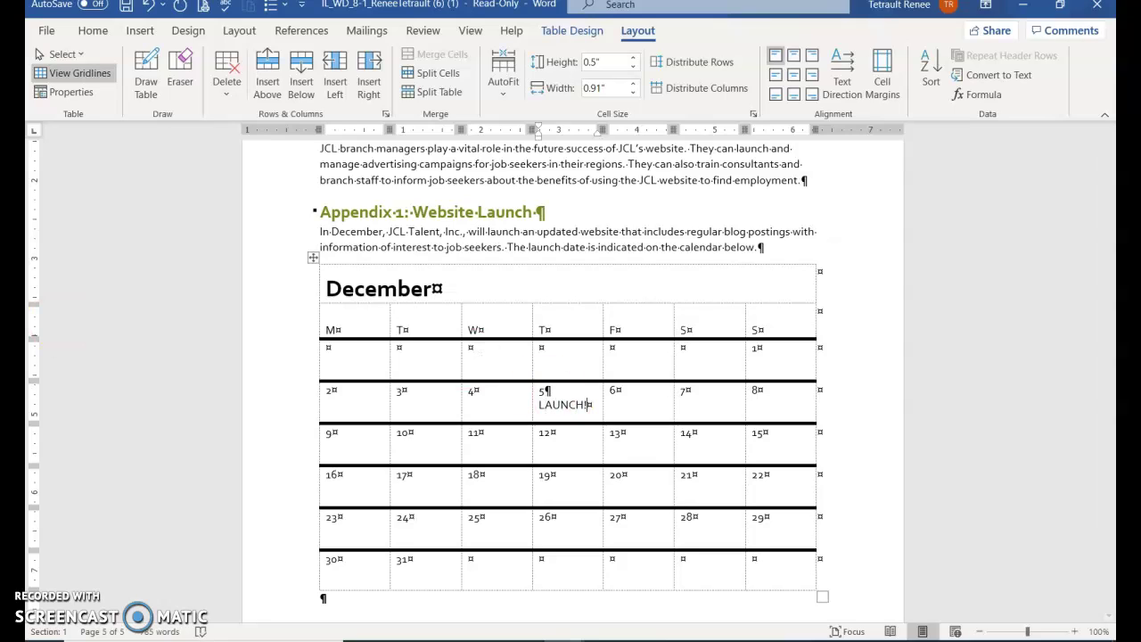
{"action": "left_click", "coordinate": [438, 236]}
{"action": "key", "text": "ctrl+Home"}
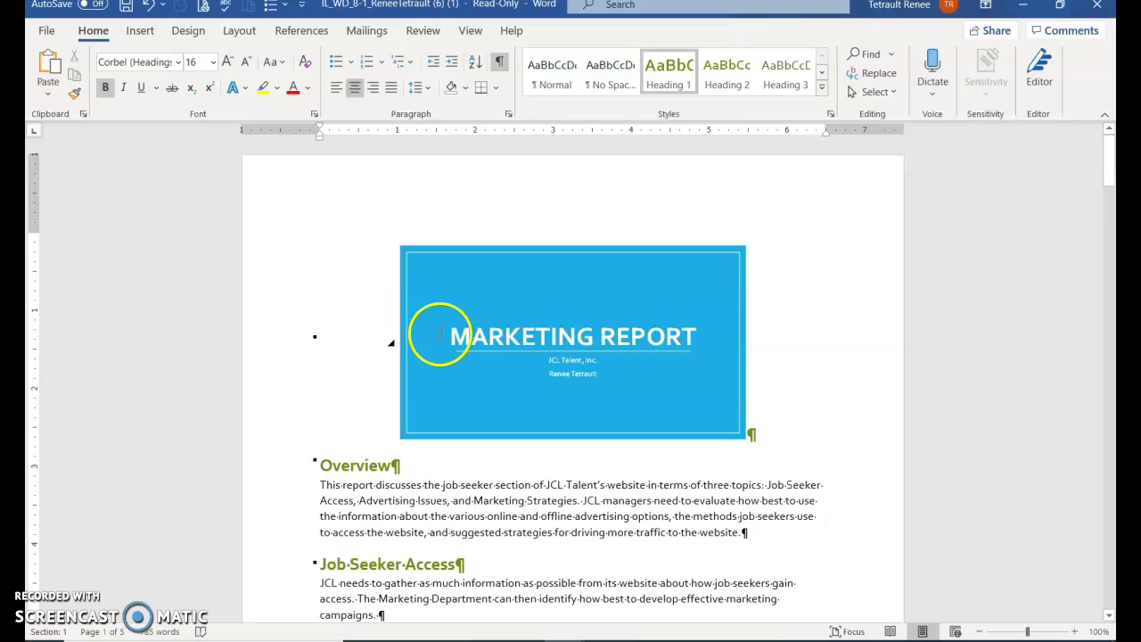
- Delete the ADVERTISING PIE CHART placeholder line on page 2, leaving an empty paragraph
{"action": "scroll", "coordinate": [443, 350], "scroll_direction": "down", "scroll_amount": 1}
{"action": "scroll", "coordinate": [443, 350], "scroll_direction": "down", "scroll_amount": 10}
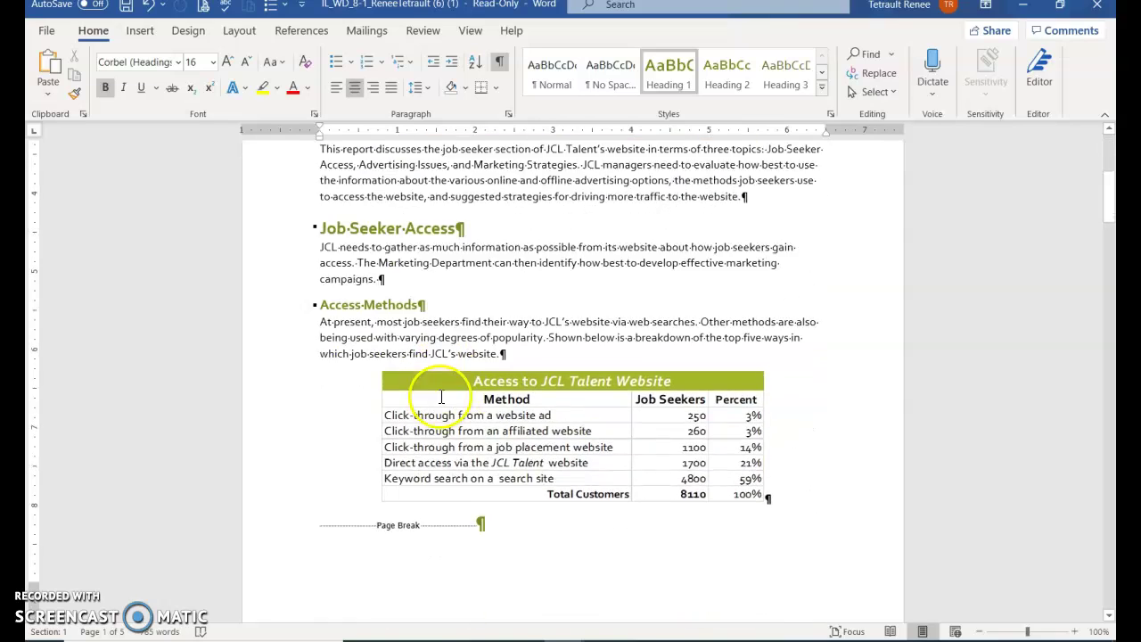
{"action": "scroll", "coordinate": [442, 406], "scroll_direction": "down", "scroll_amount": 10}
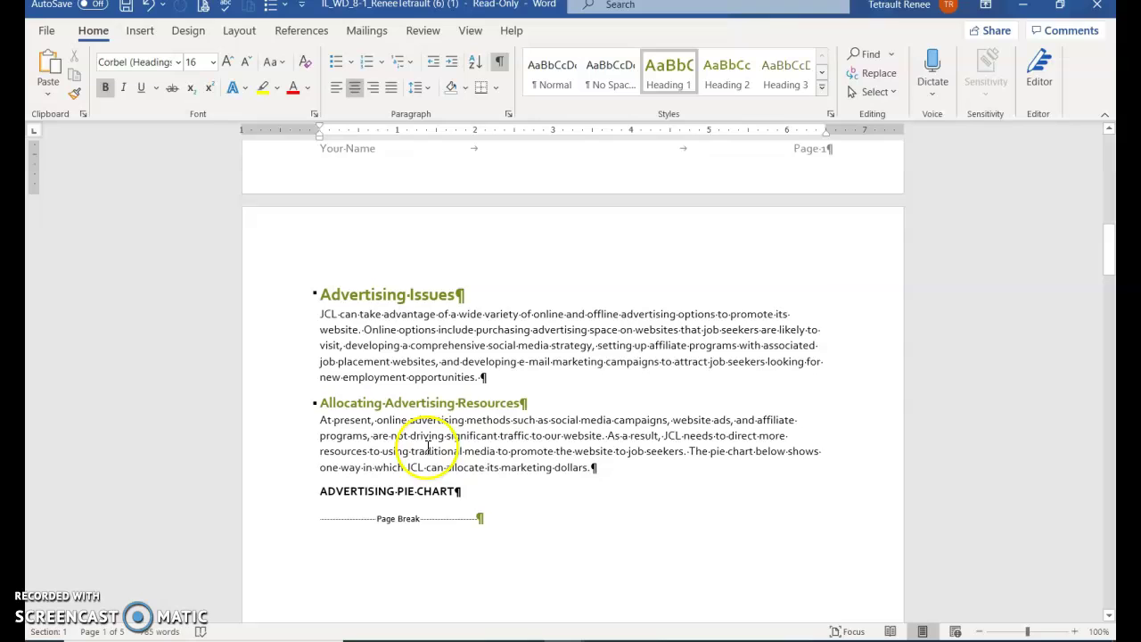
{"action": "left_click_drag", "start_coordinate": [306, 493], "coordinate": [454, 499]}
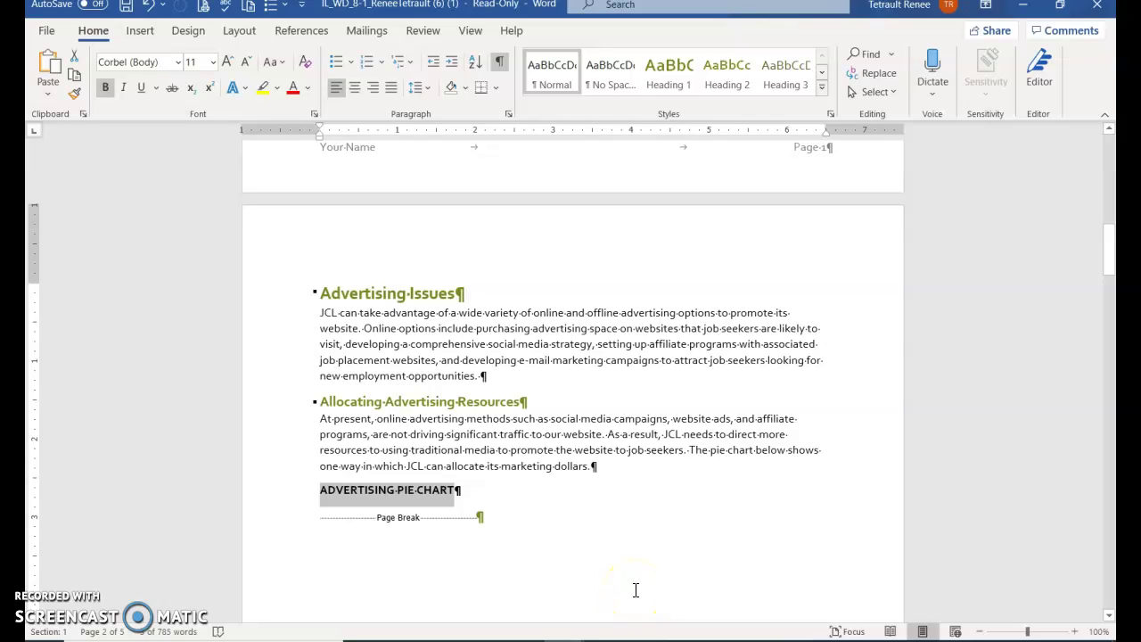
{"action": "key", "text": "Delete"}
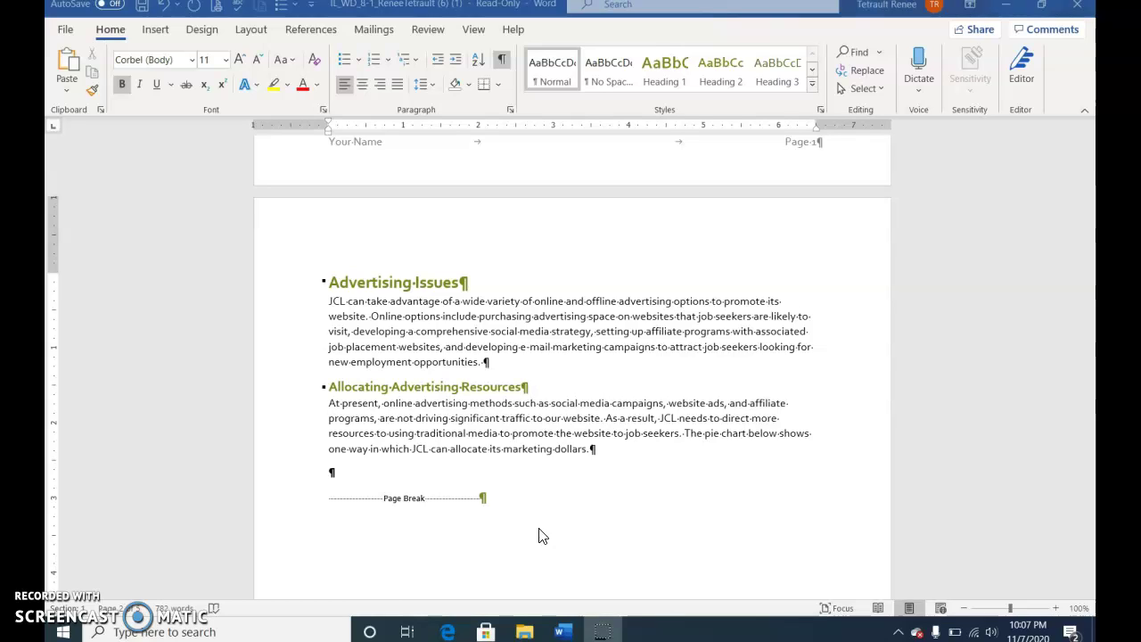
{"action": "left_click", "coordinate": [604, 527]}
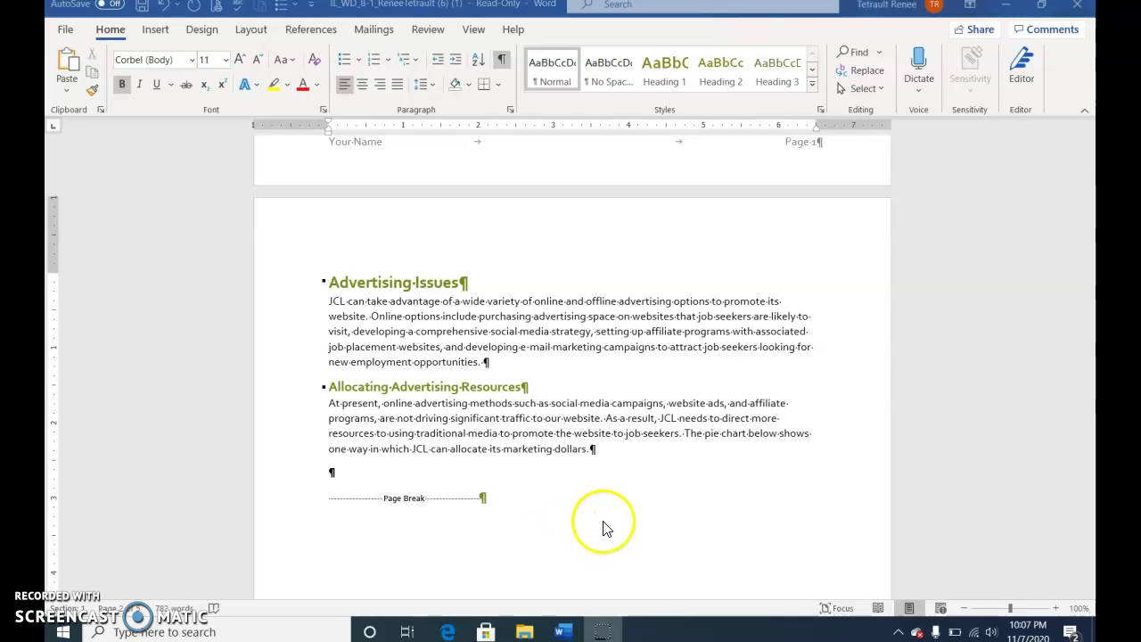
- Open File Explorer and go to the local Documents folder
{"action": "left_click", "coordinate": [525, 631]}
{"action": "left_click", "coordinate": [525, 632]}
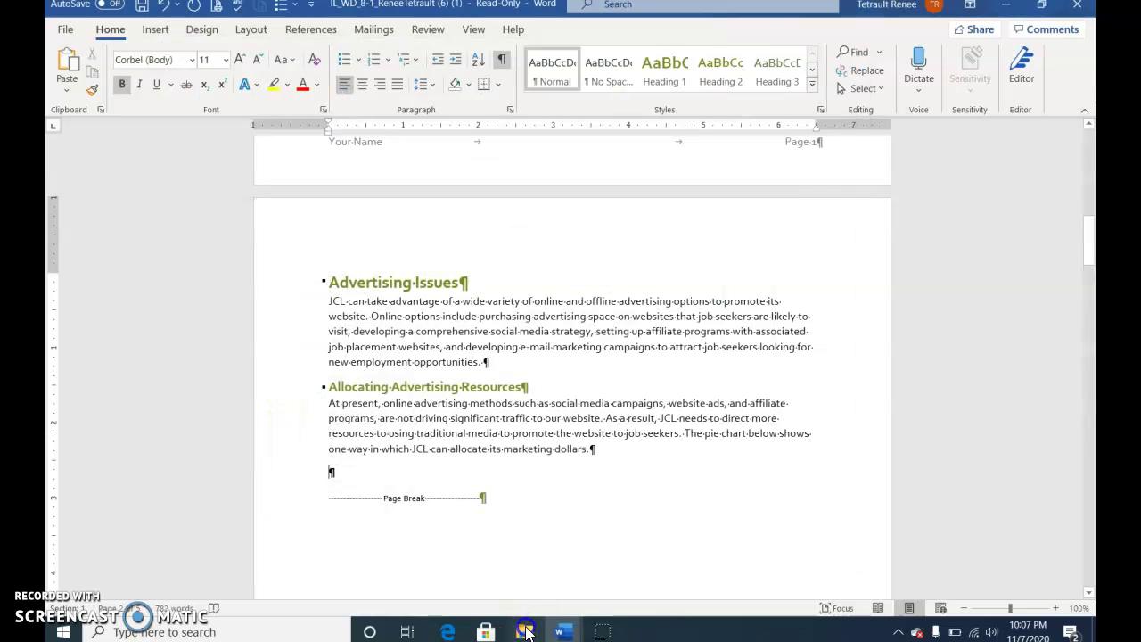
{"action": "left_click", "coordinate": [525, 631]}
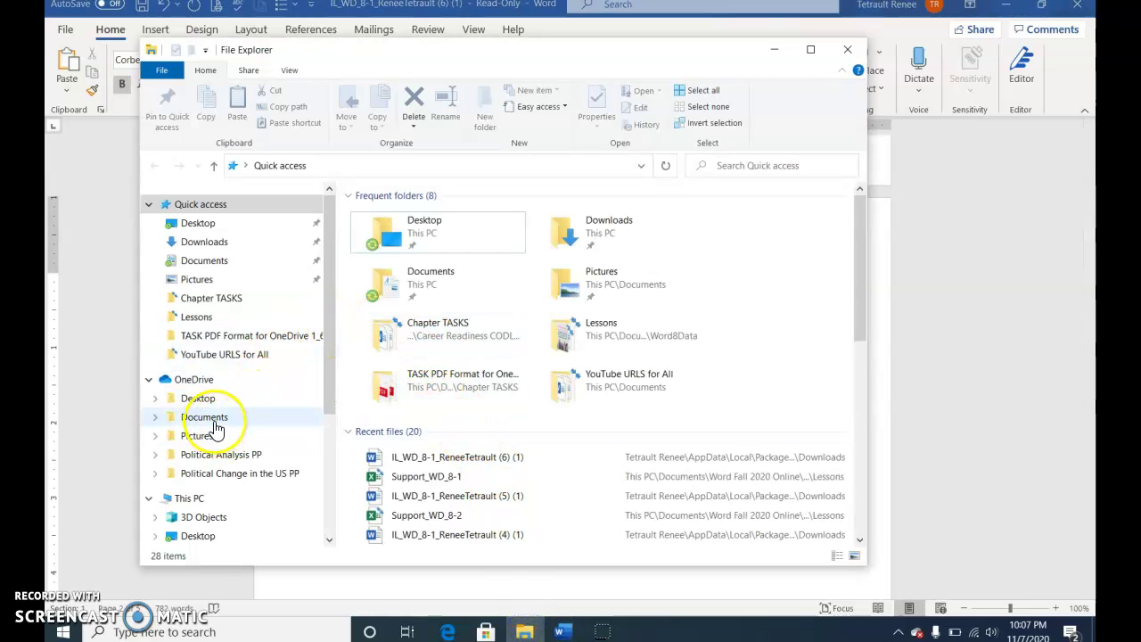
{"action": "left_click", "coordinate": [215, 425]}
{"action": "scroll", "coordinate": [330, 419], "scroll_direction": "down", "scroll_amount": 2}
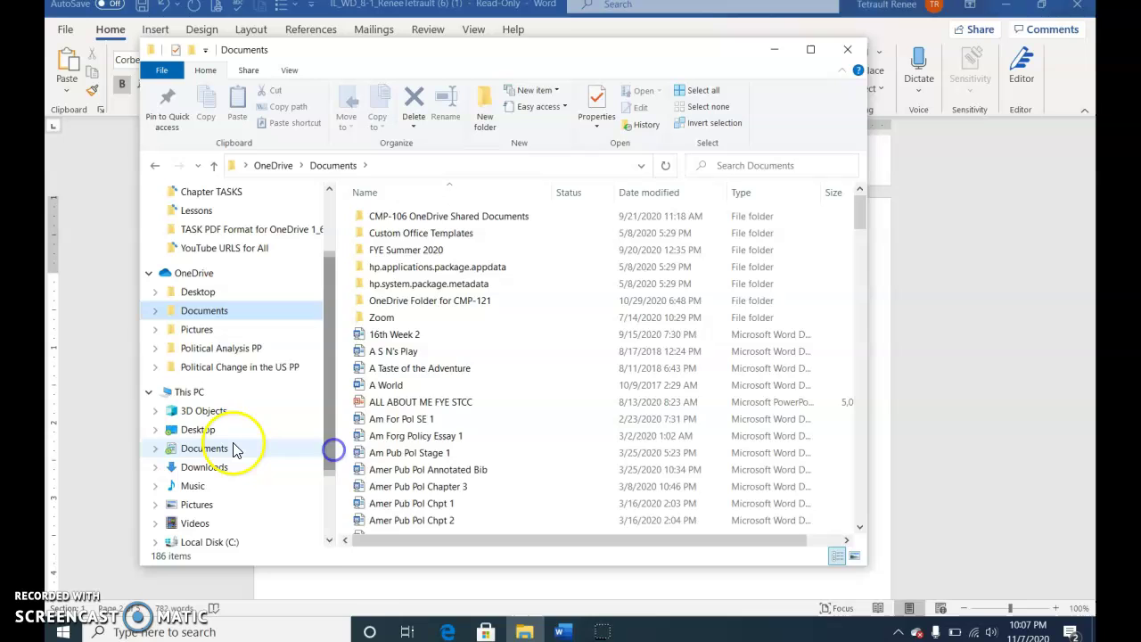
{"action": "left_click", "coordinate": [235, 449]}
{"action": "scroll", "coordinate": [460, 441], "scroll_direction": "down", "scroll_amount": 12}
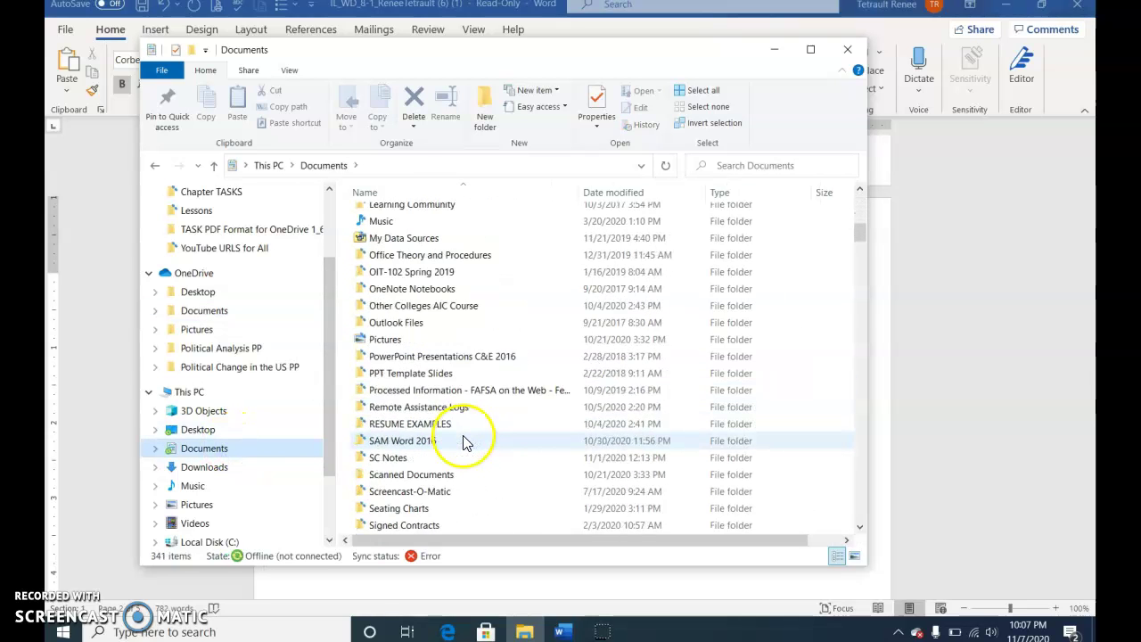
{"action": "scroll", "coordinate": [459, 464], "scroll_direction": "down", "scroll_amount": 9}
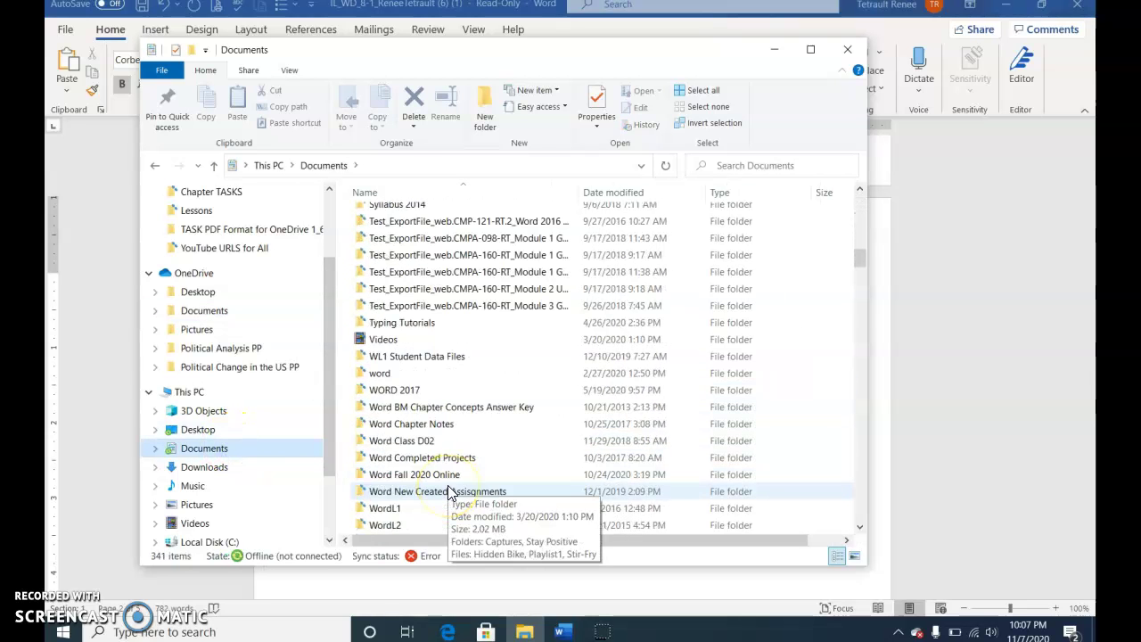
- Browse Word Fall 2020 Online down to Word8Data > Lessons and open Support_WD_8-2 in Excel
{"action": "double_click", "coordinate": [442, 474]}
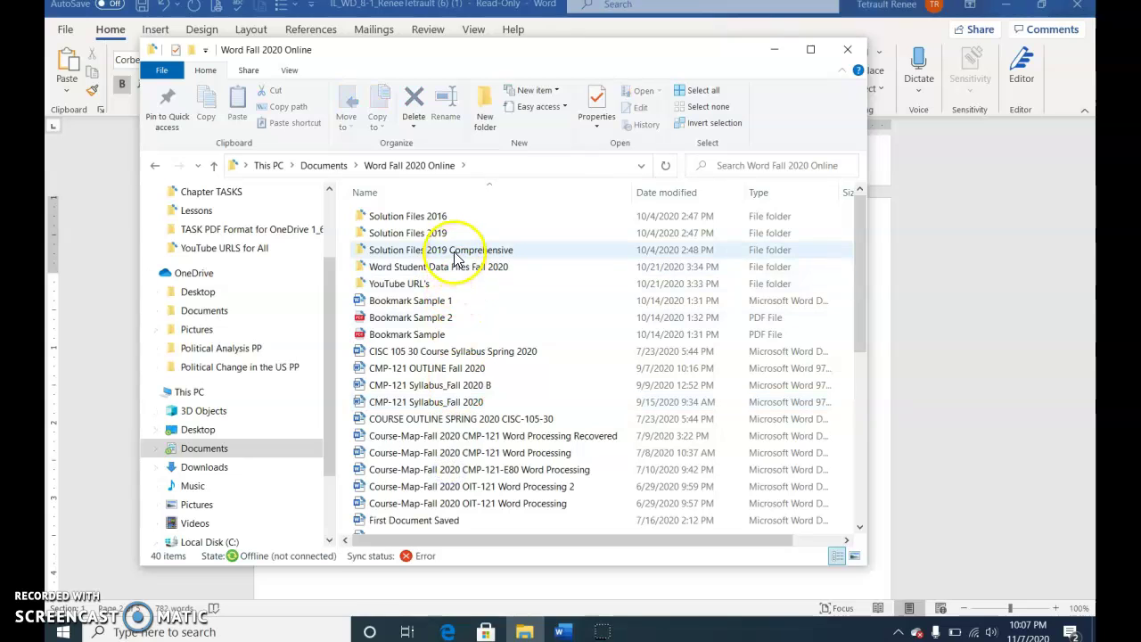
{"action": "double_click", "coordinate": [450, 267]}
{"action": "double_click", "coordinate": [444, 219]}
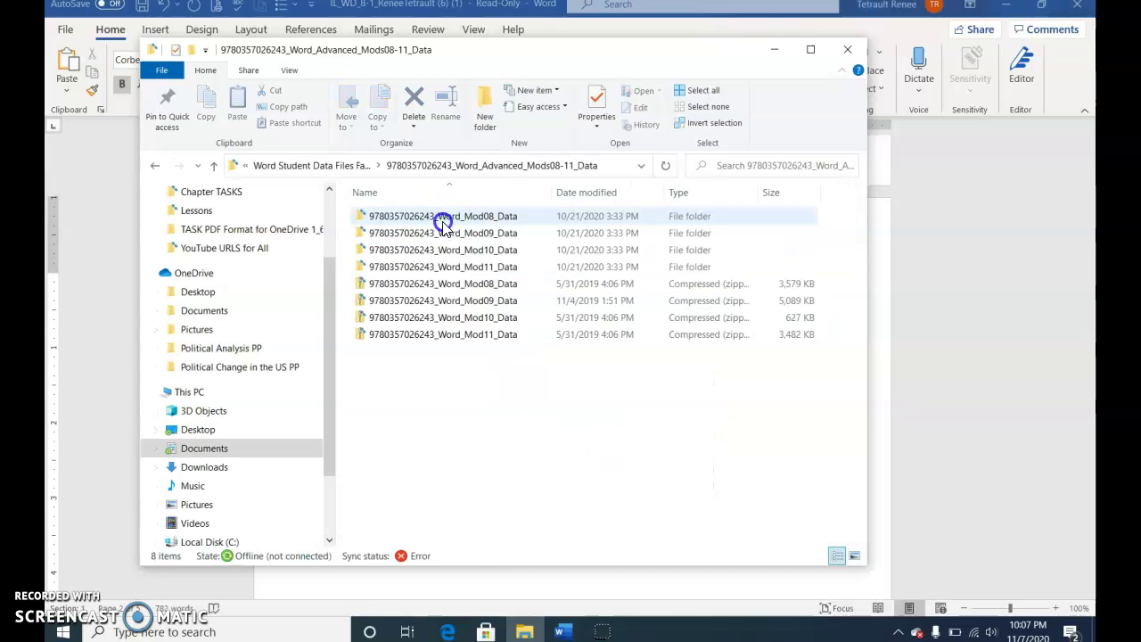
{"action": "double_click", "coordinate": [443, 223]}
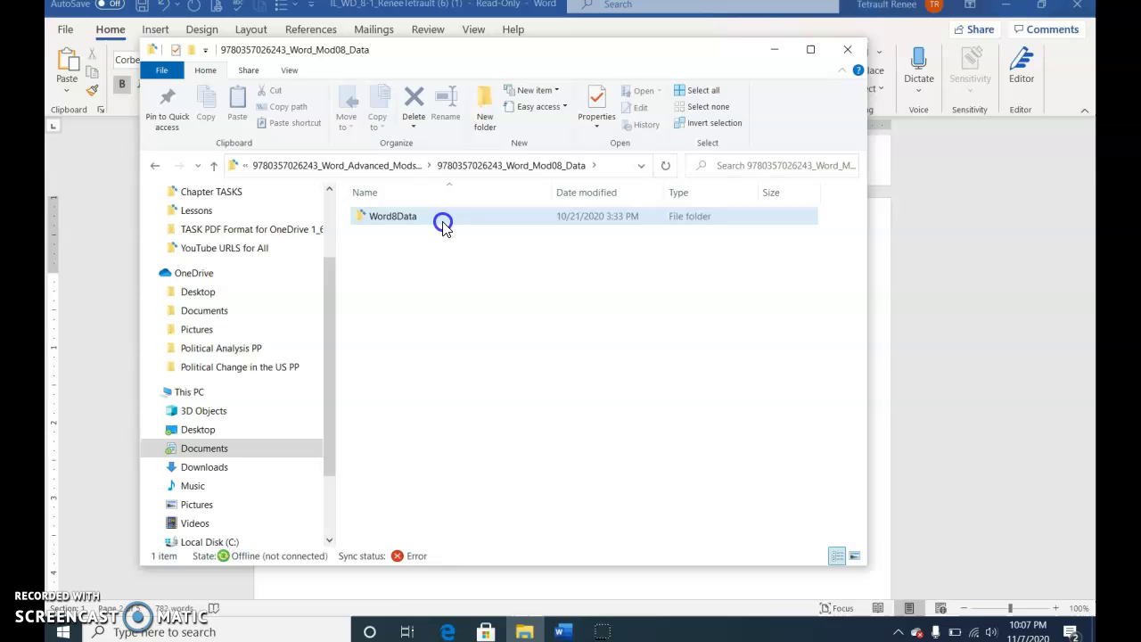
{"action": "double_click", "coordinate": [443, 223]}
{"action": "double_click", "coordinate": [428, 252]}
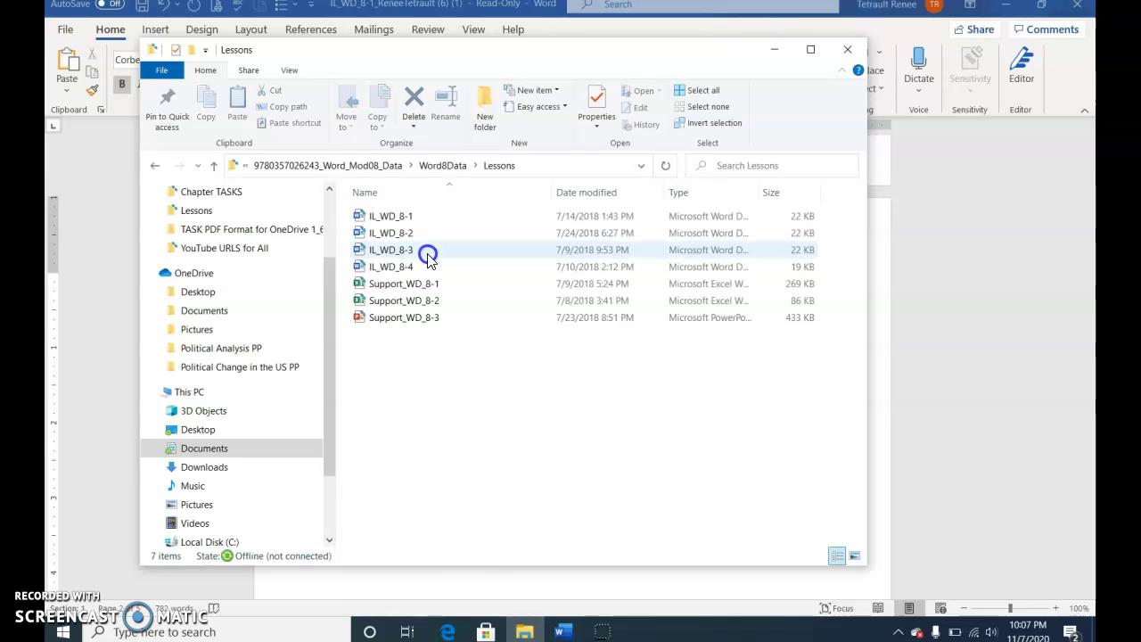
{"action": "left_click", "coordinate": [411, 310]}
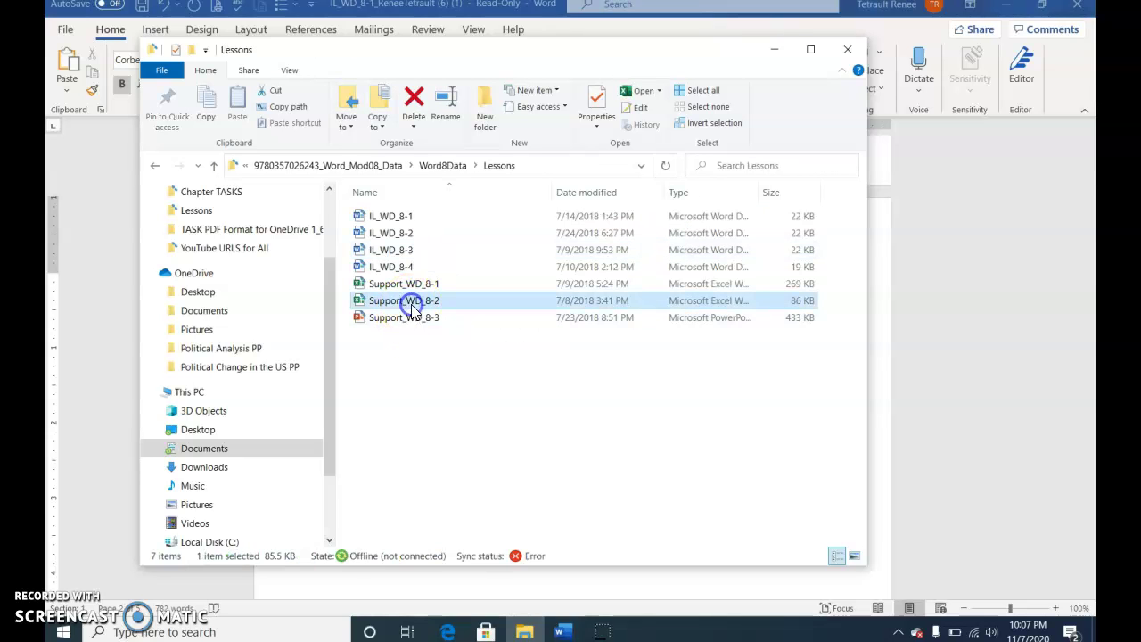
{"action": "double_click", "coordinate": [441, 301]}
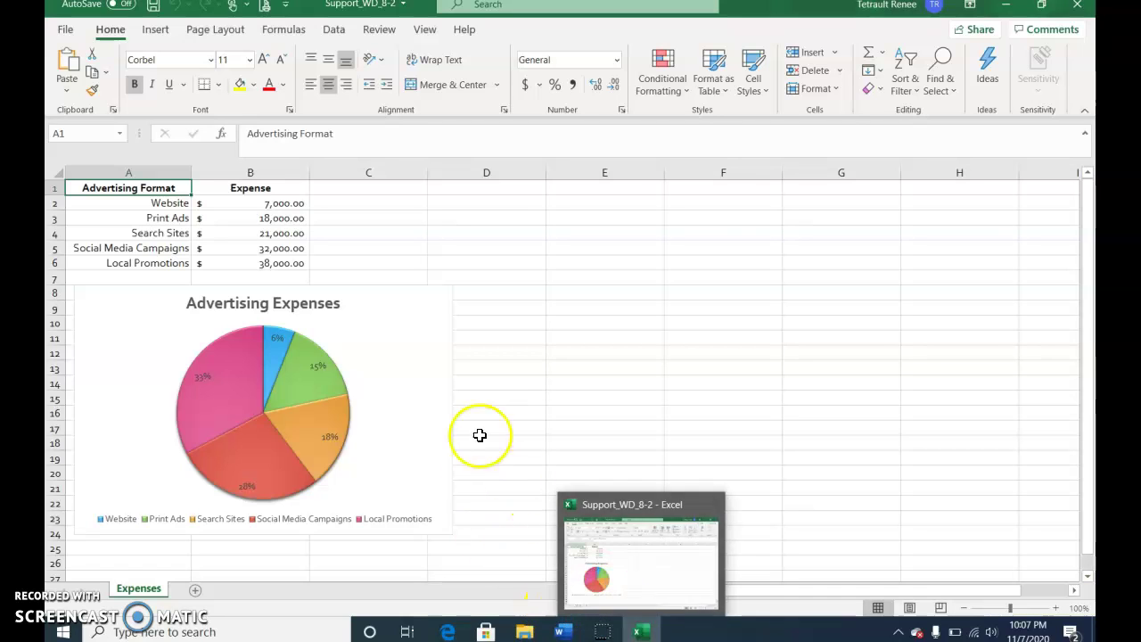
- Select the Advertising Expenses pie chart in Excel and copy it
{"action": "left_click", "coordinate": [403, 327]}
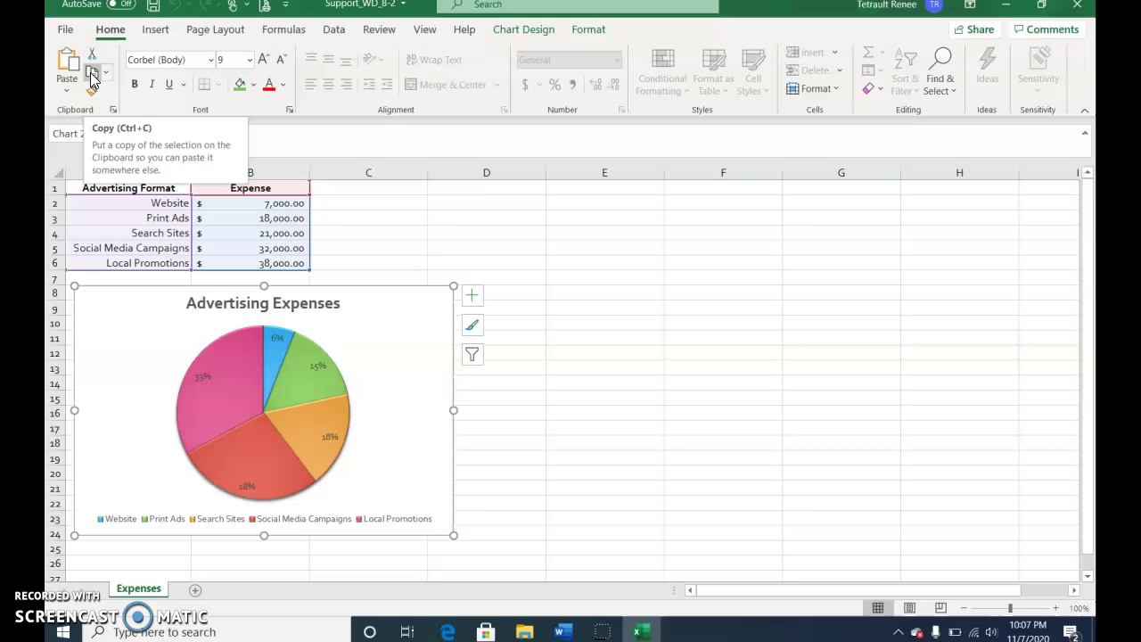
{"action": "left_click", "coordinate": [93, 76]}
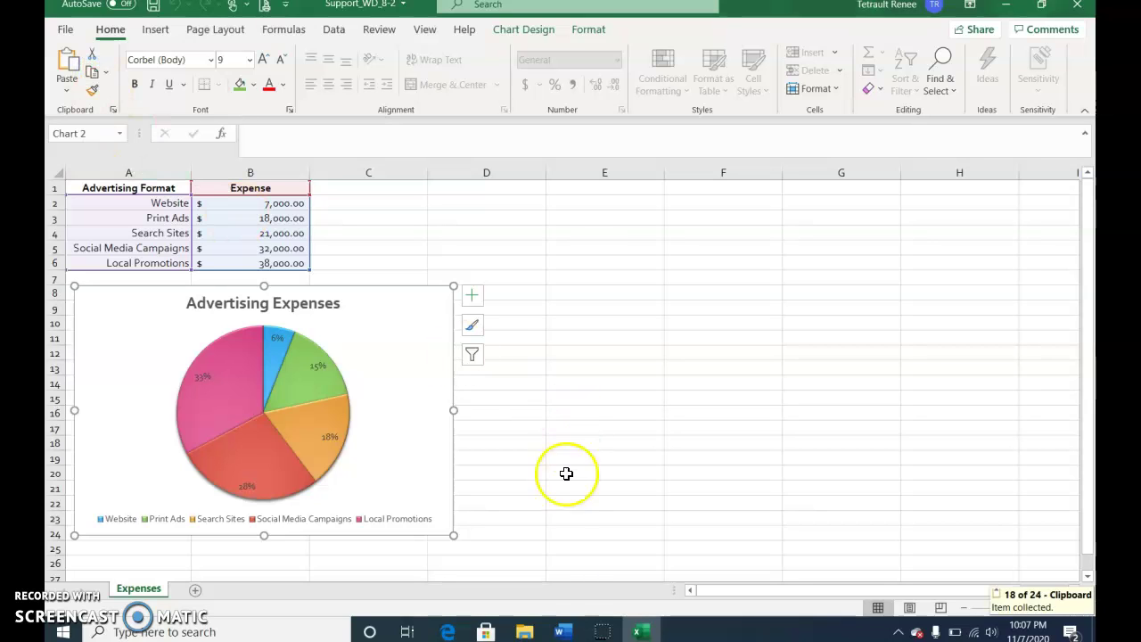
- Paste the chart into the Word report using Keep Source Formatting & Link Data
{"action": "mouse_move", "coordinate": [567, 635]}
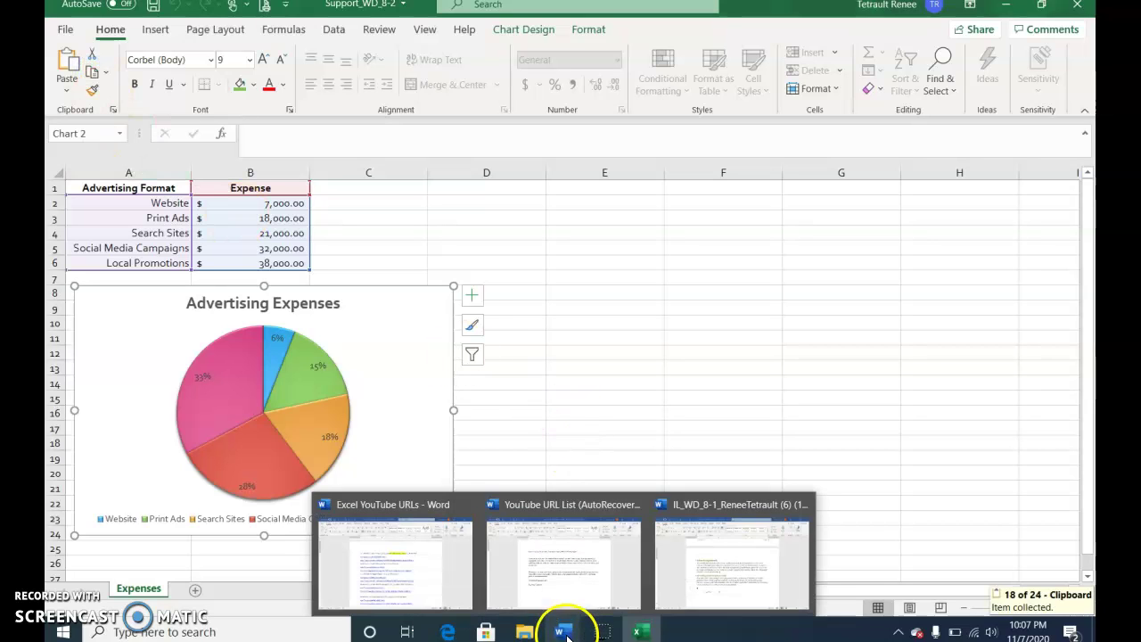
{"action": "left_click", "coordinate": [670, 590]}
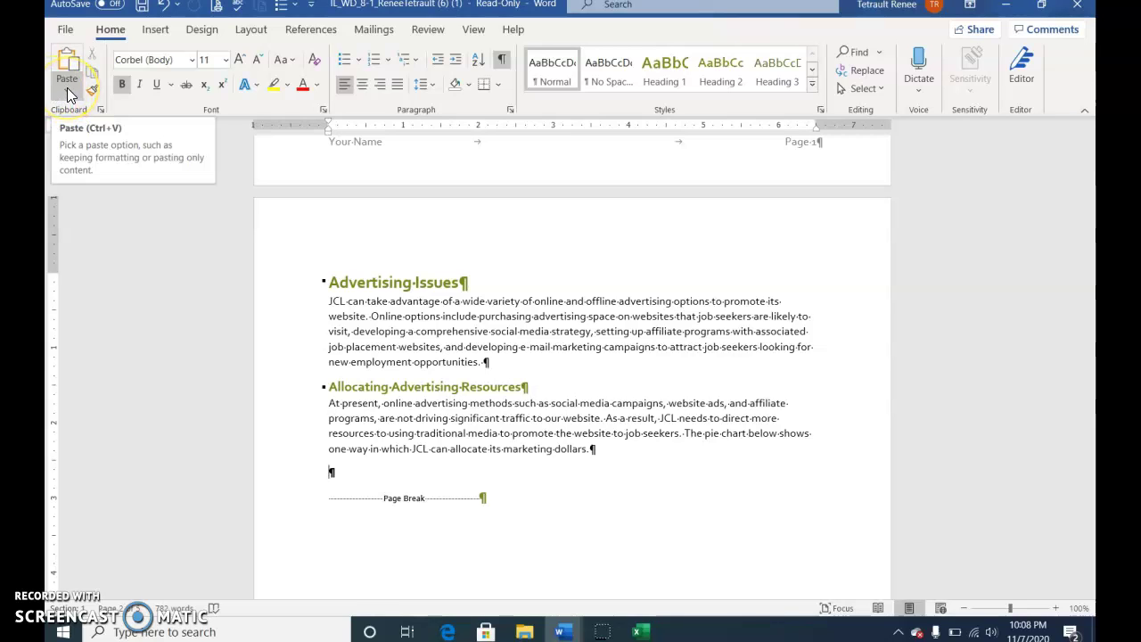
{"action": "left_click", "coordinate": [67, 88]}
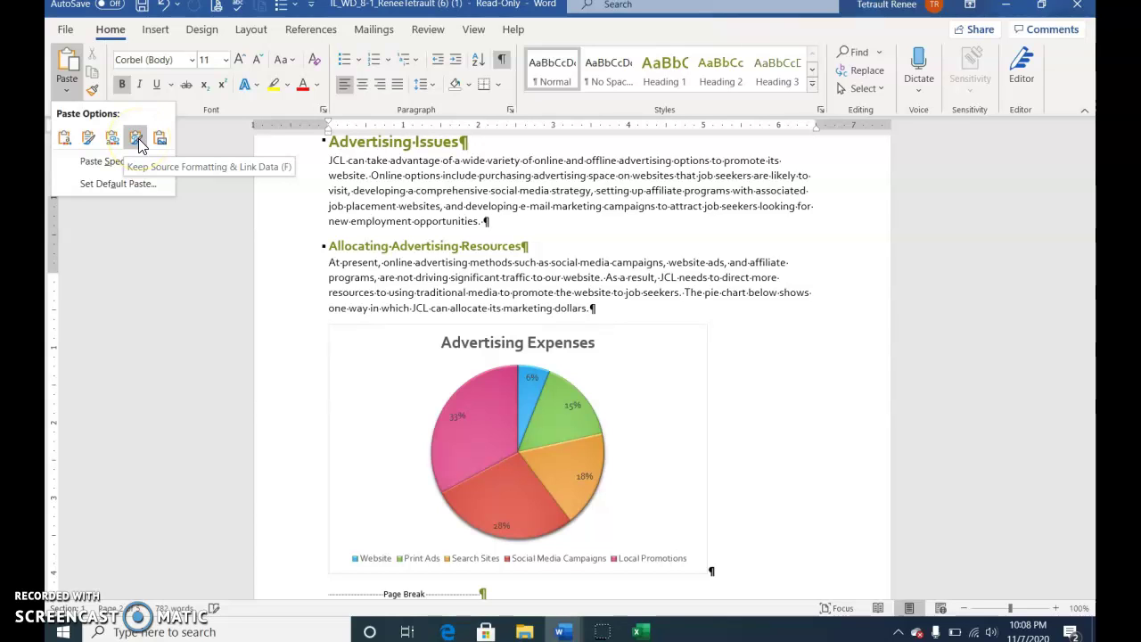
{"action": "left_click", "coordinate": [136, 139]}
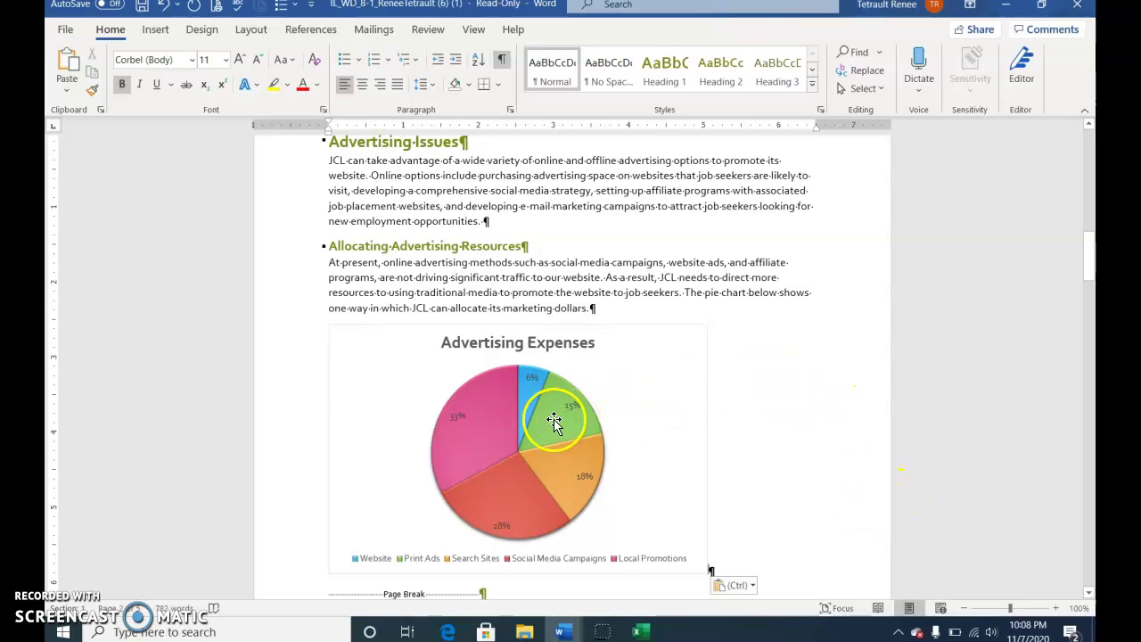
{"action": "mouse_move", "coordinate": [533, 402]}
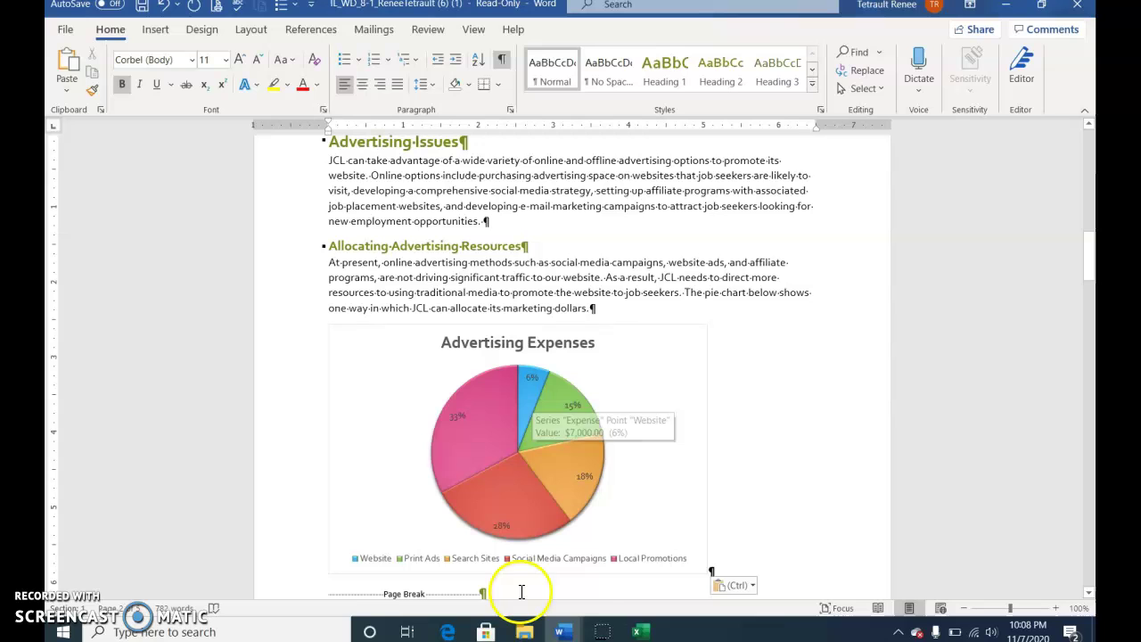
- Change the Website expense in cell B2 of Support_WD_8-2 to 12000
{"action": "left_click", "coordinate": [636, 631]}
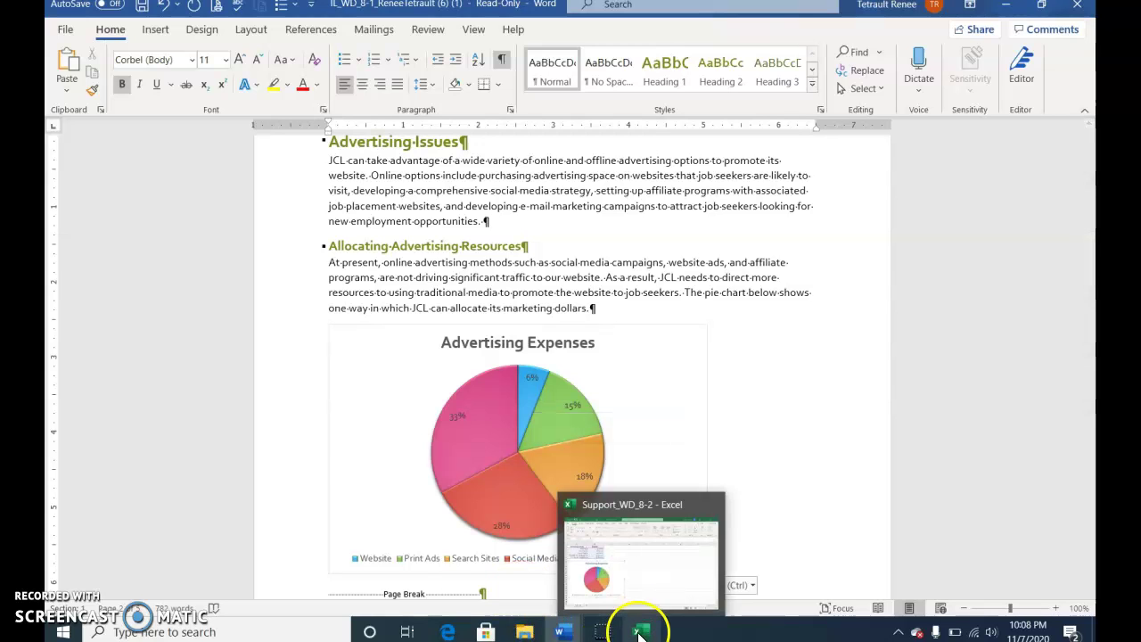
{"action": "left_click", "coordinate": [638, 633]}
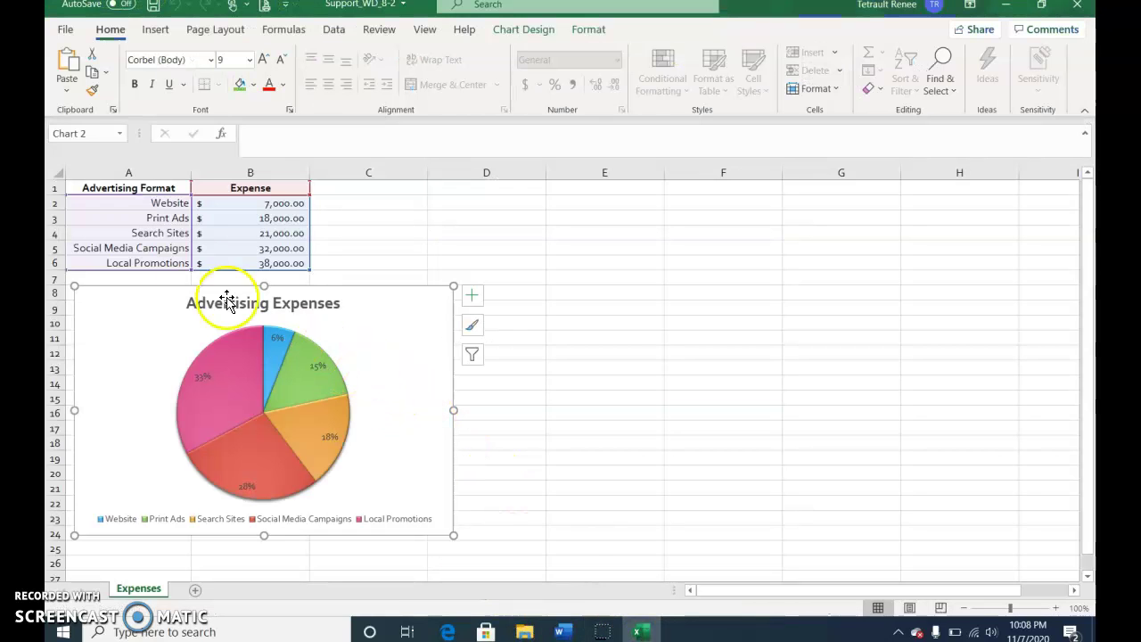
{"action": "left_click", "coordinate": [236, 203]}
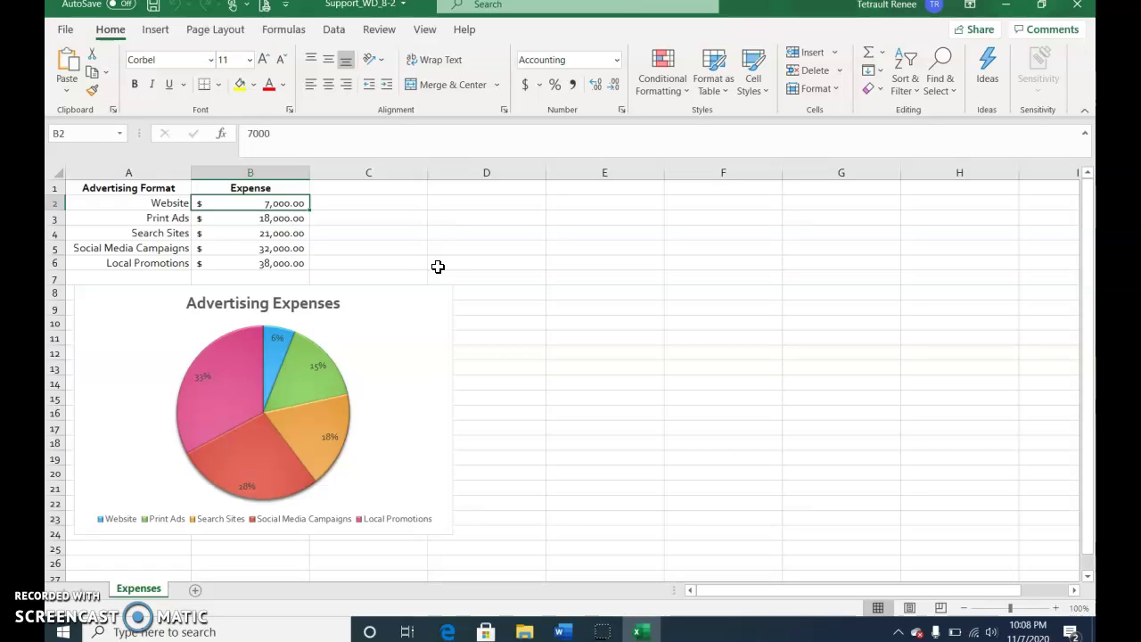
{"action": "type", "text": "120"}
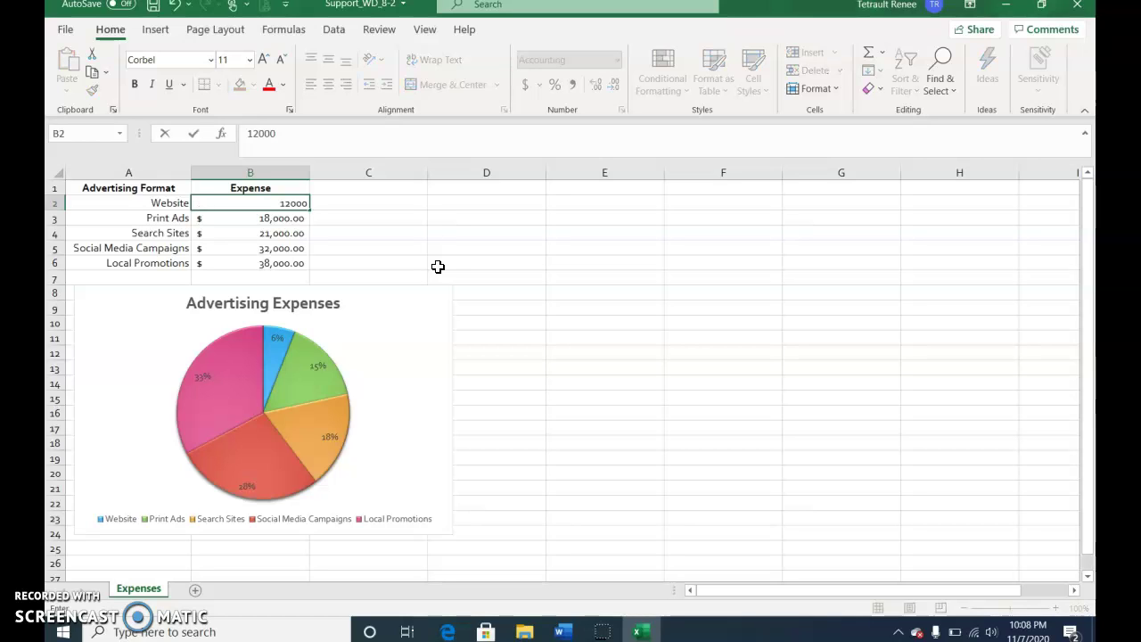
{"action": "key", "text": "Return"}
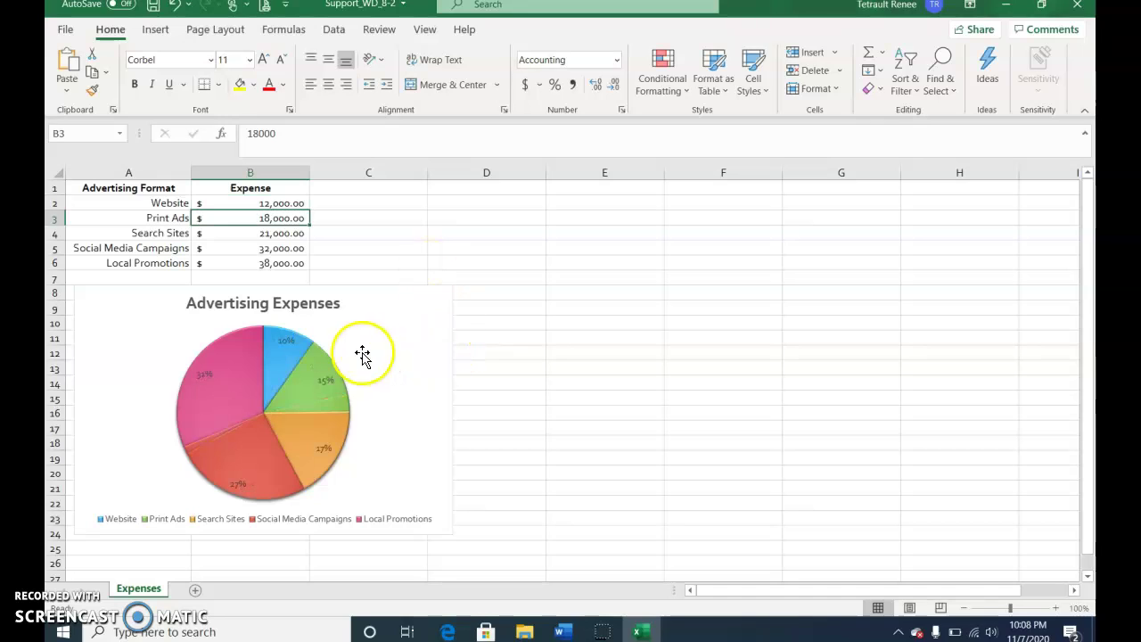
{"action": "mouse_move", "coordinate": [276, 361]}
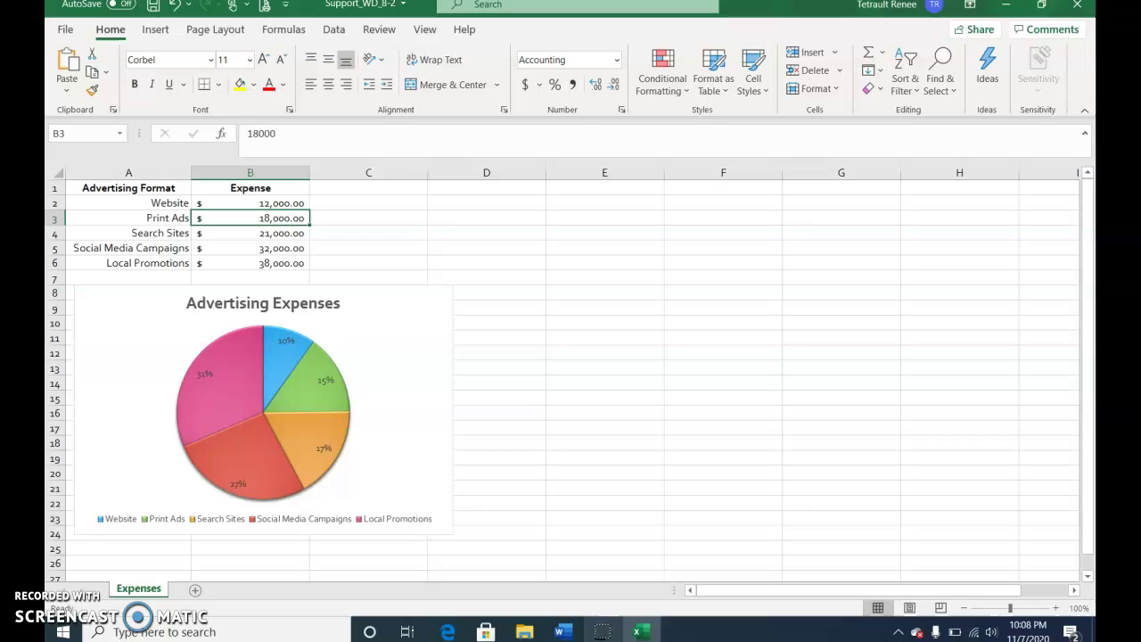
- Back in Word, set the linked pie chart's width to 6 inches
{"action": "mouse_move", "coordinate": [563, 635]}
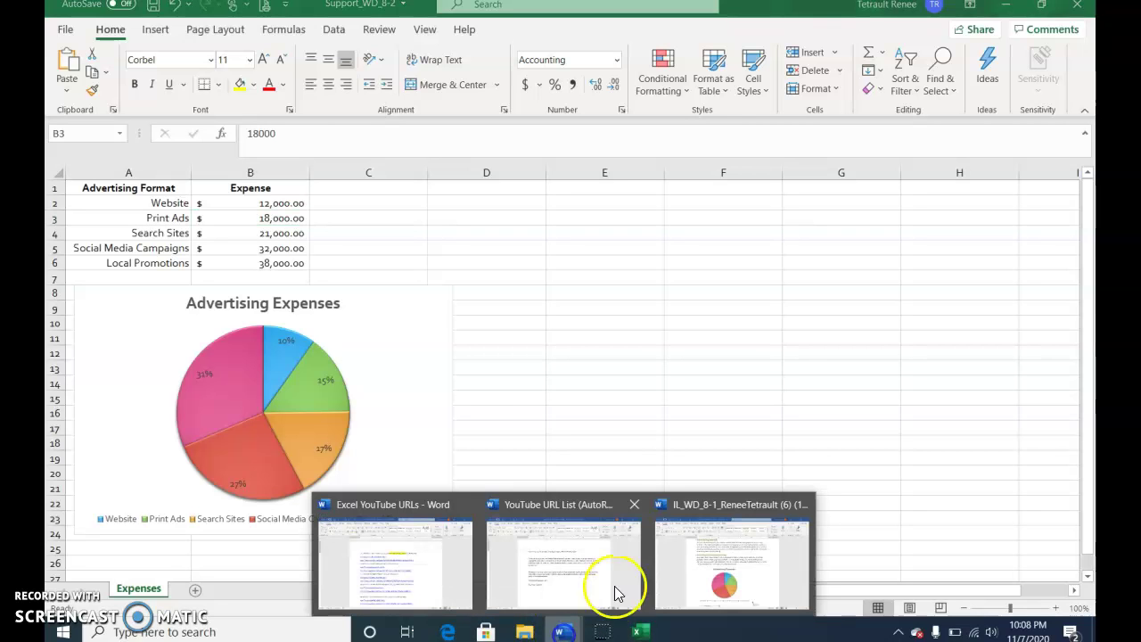
{"action": "left_click", "coordinate": [657, 580]}
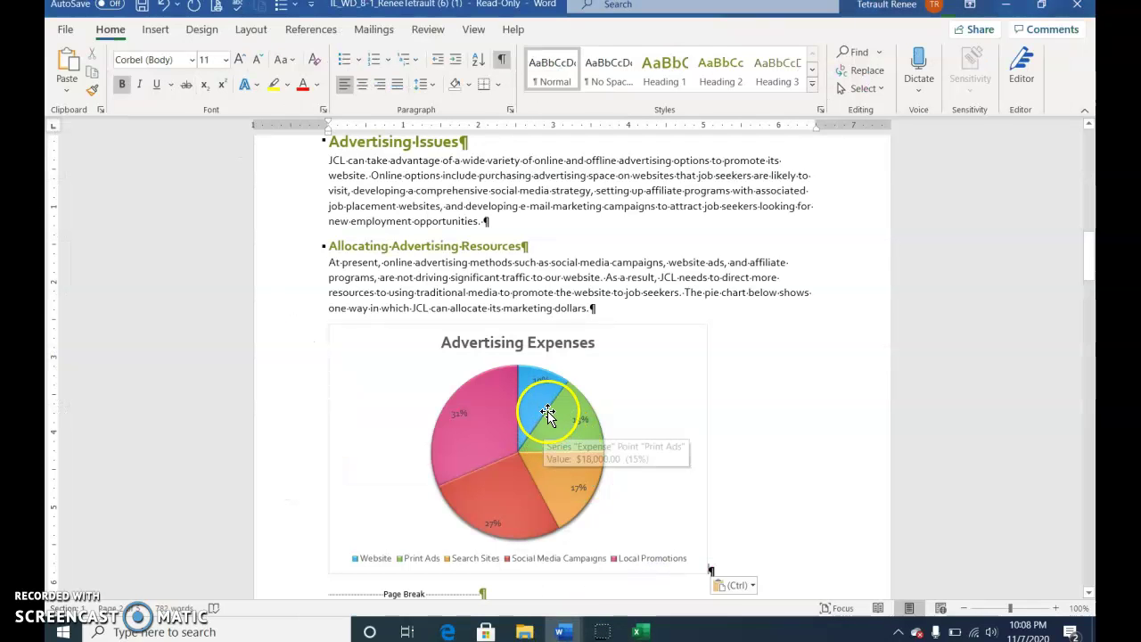
{"action": "mouse_move", "coordinate": [552, 395]}
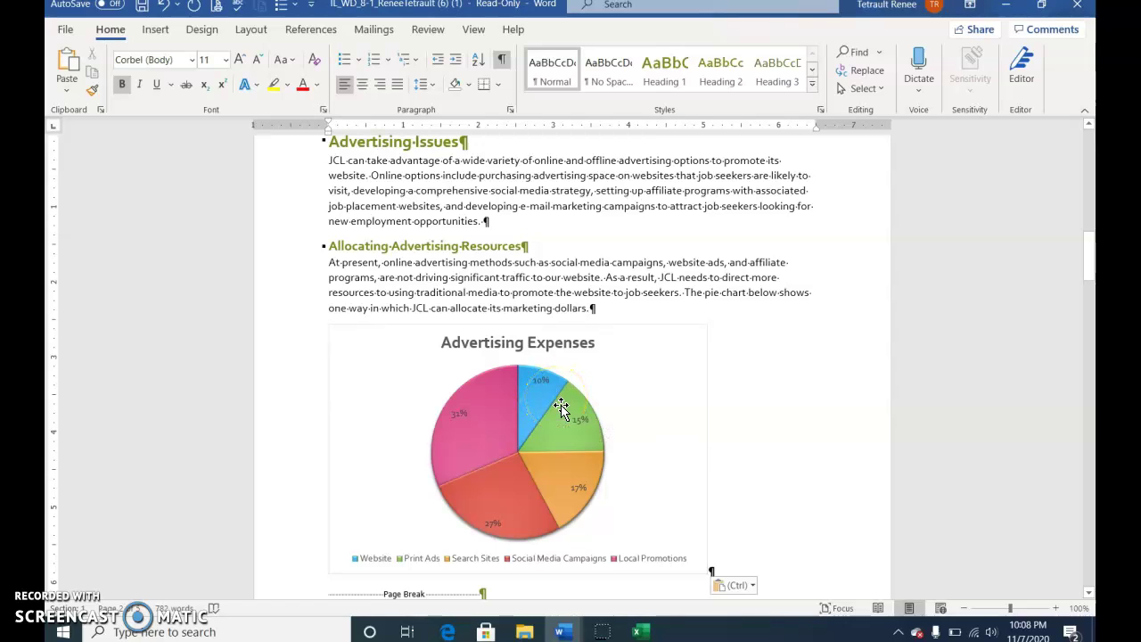
{"action": "left_click", "coordinate": [664, 347]}
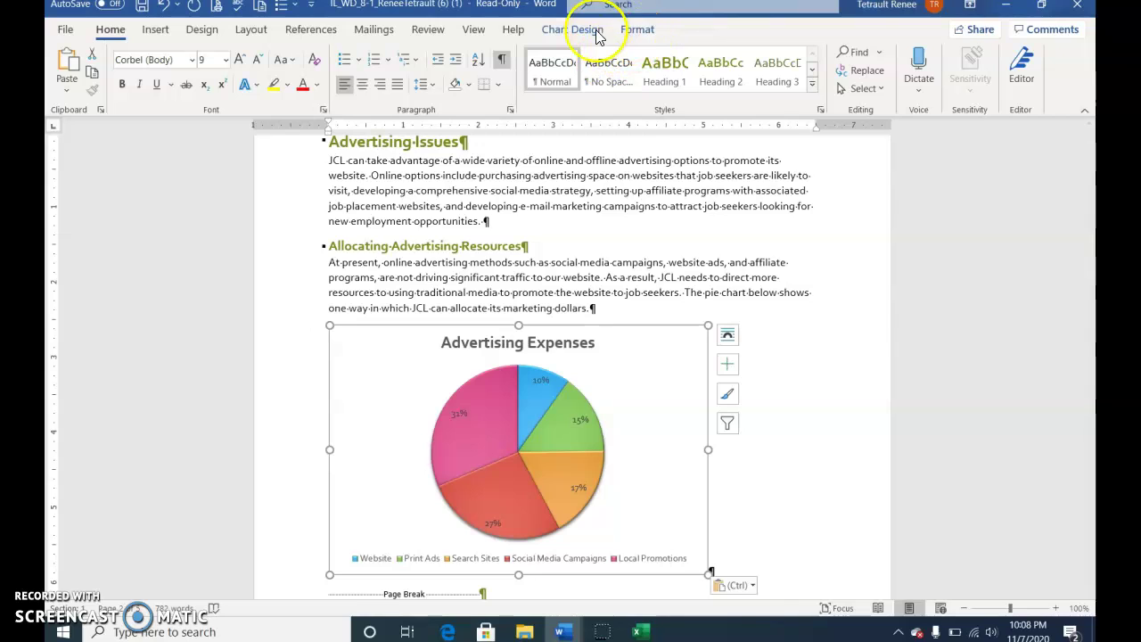
{"action": "left_click", "coordinate": [641, 29]}
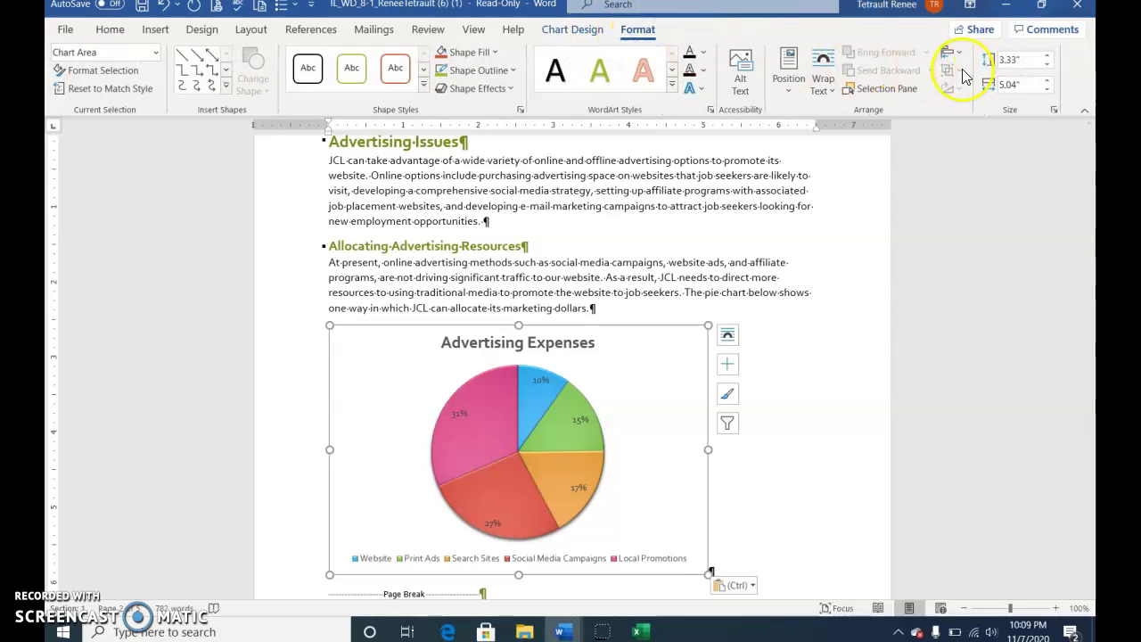
{"action": "left_click", "coordinate": [1021, 85]}
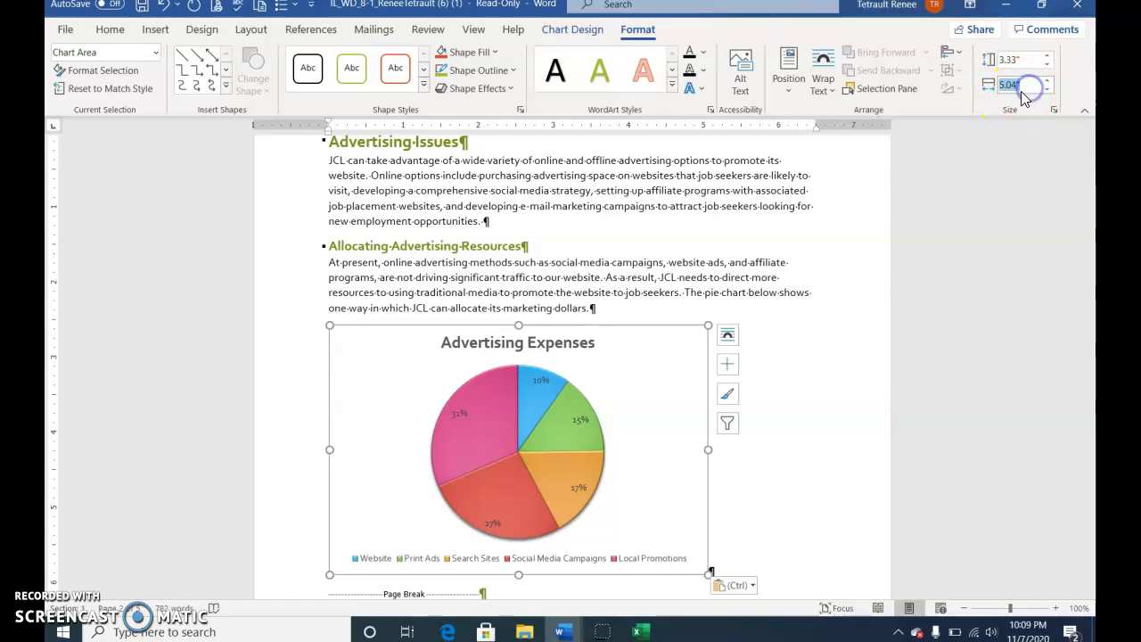
{"action": "key", "text": "Return"}
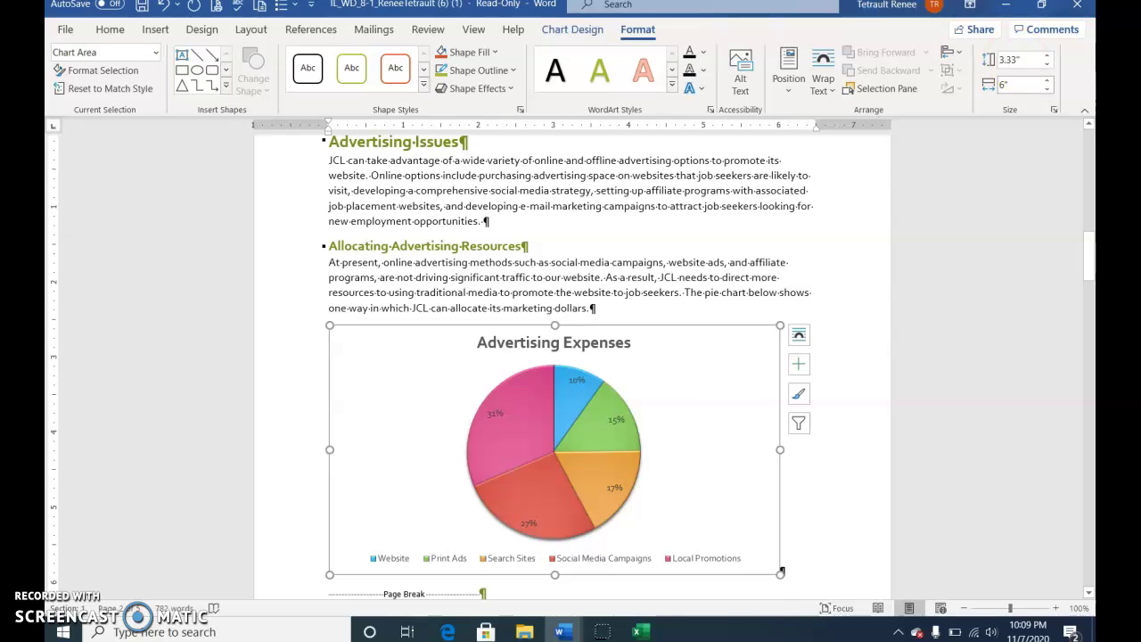
- Center the pie chart on the page
{"action": "left_click", "coordinate": [110, 30]}
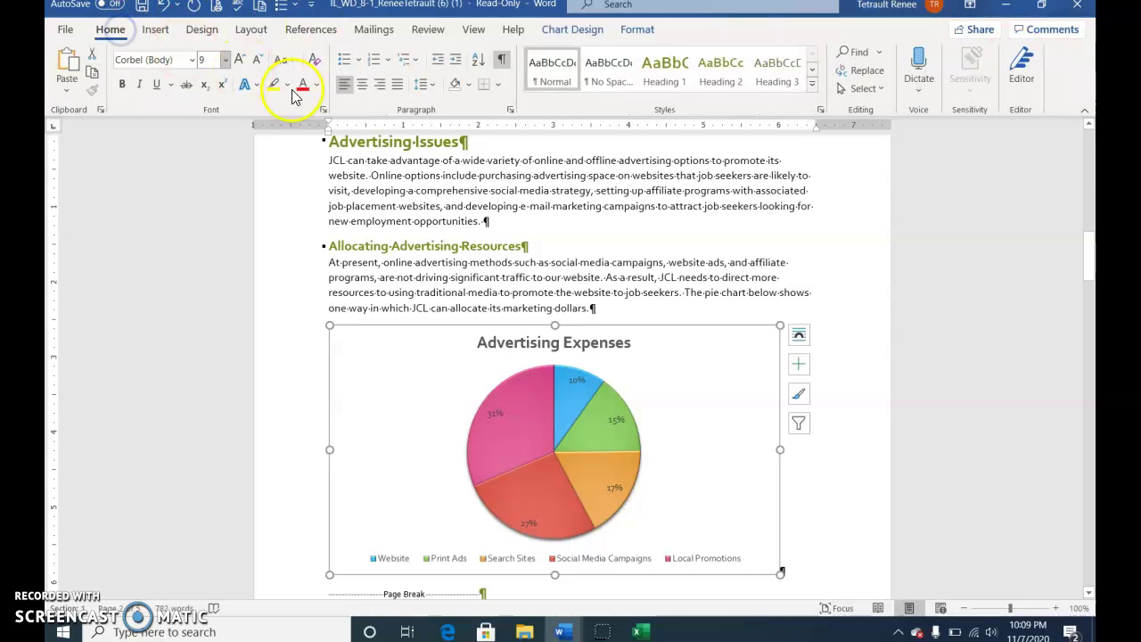
{"action": "left_click", "coordinate": [362, 84]}
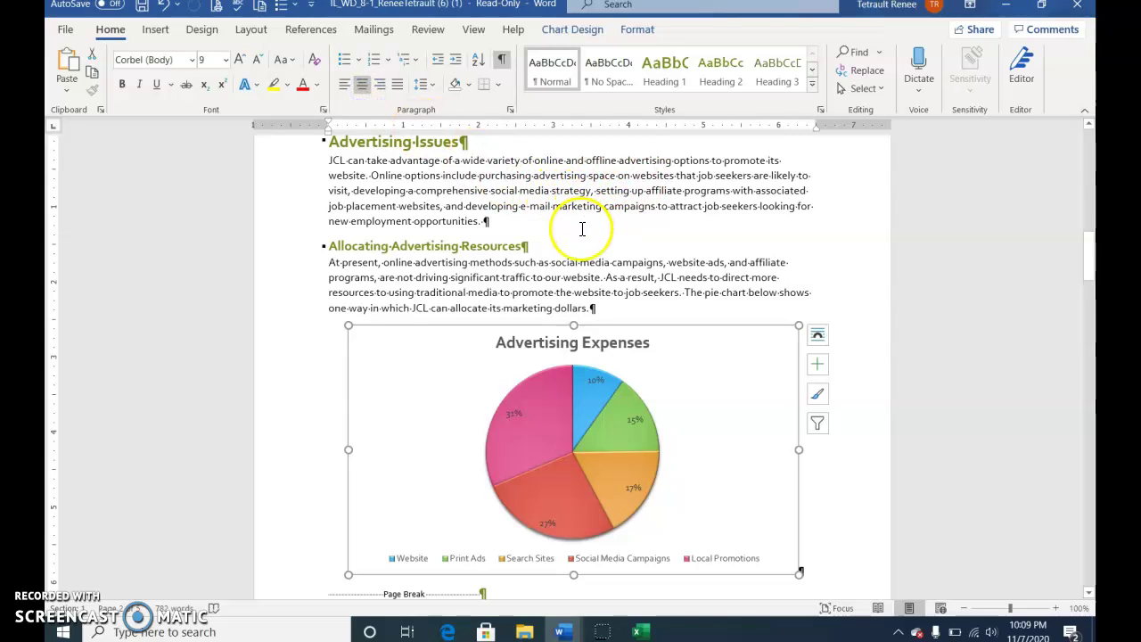
{"action": "left_click", "coordinate": [589, 261]}
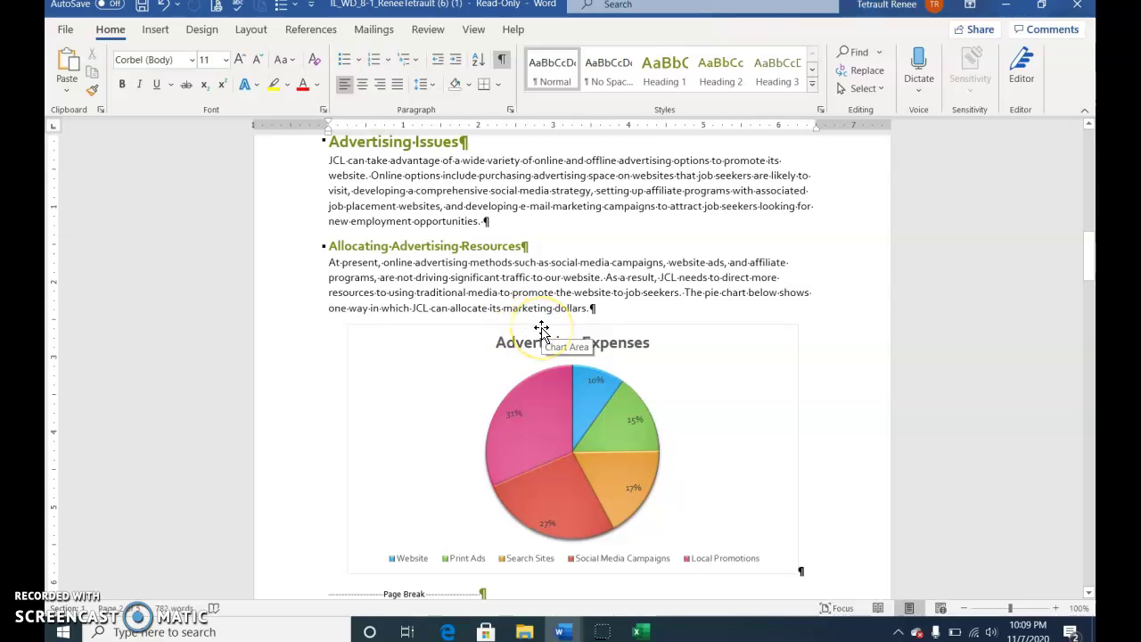
- Delete the POWERPOINT SLIDE placeholder line under Updating the Website
{"action": "scroll", "coordinate": [454, 349], "scroll_direction": "down", "scroll_amount": 5}
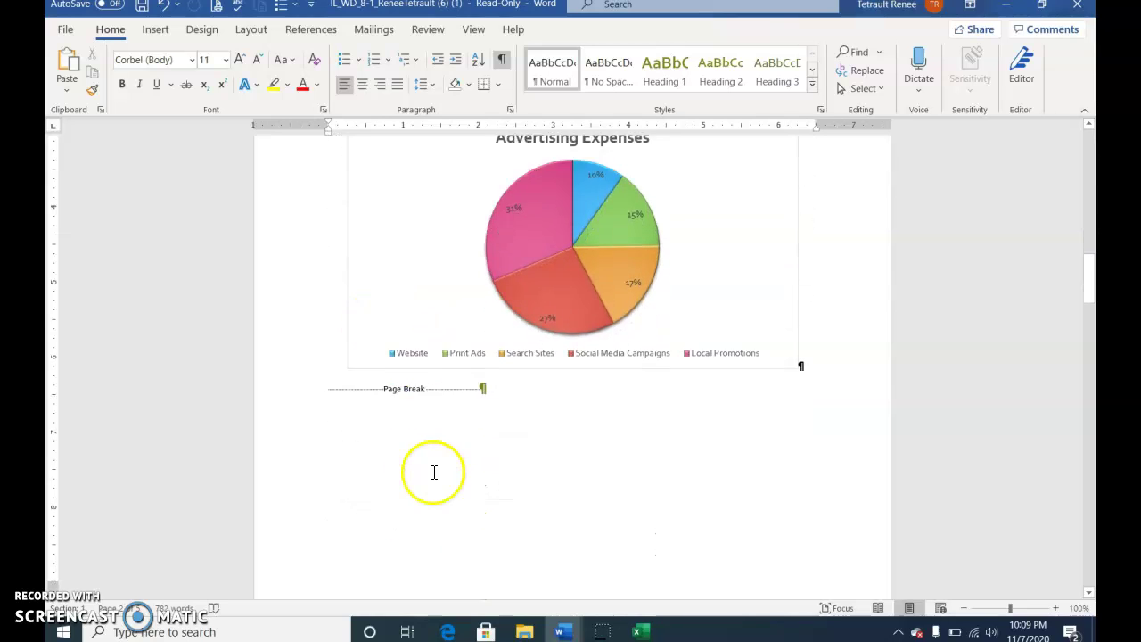
{"action": "scroll", "coordinate": [437, 480], "scroll_direction": "down", "scroll_amount": 5}
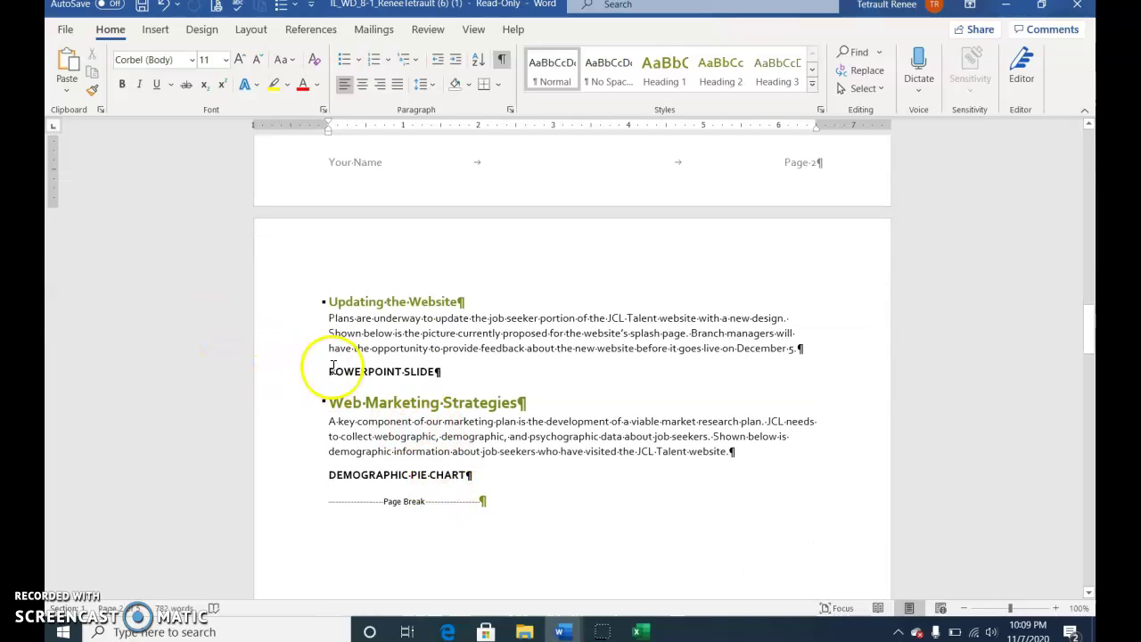
{"action": "left_click_drag", "start_coordinate": [330, 371], "coordinate": [444, 378]}
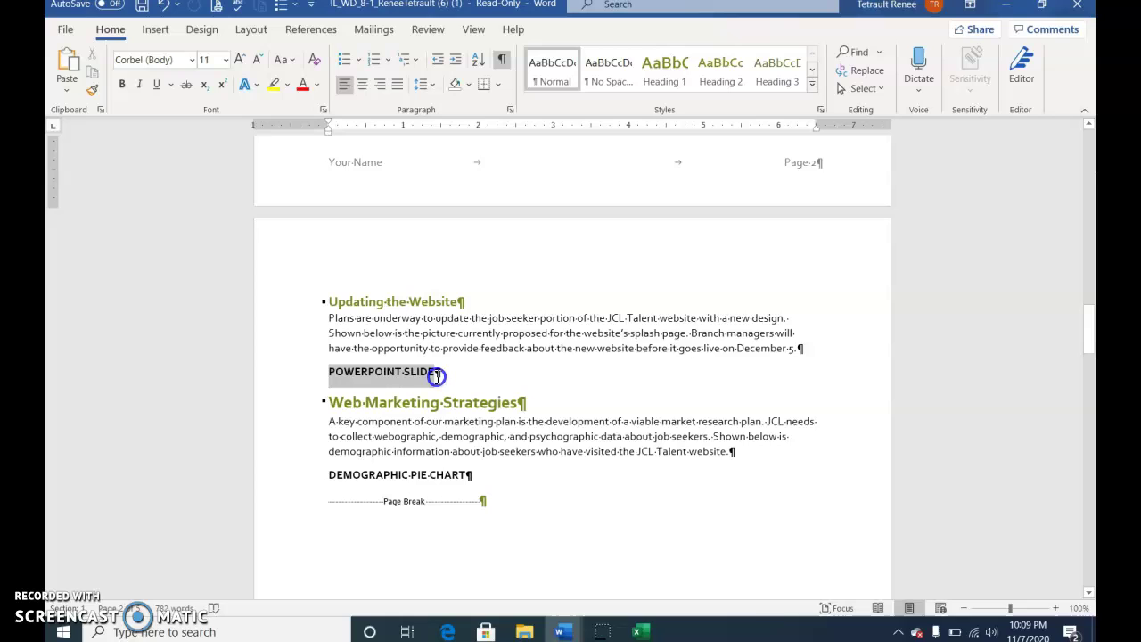
{"action": "key", "text": "Delete"}
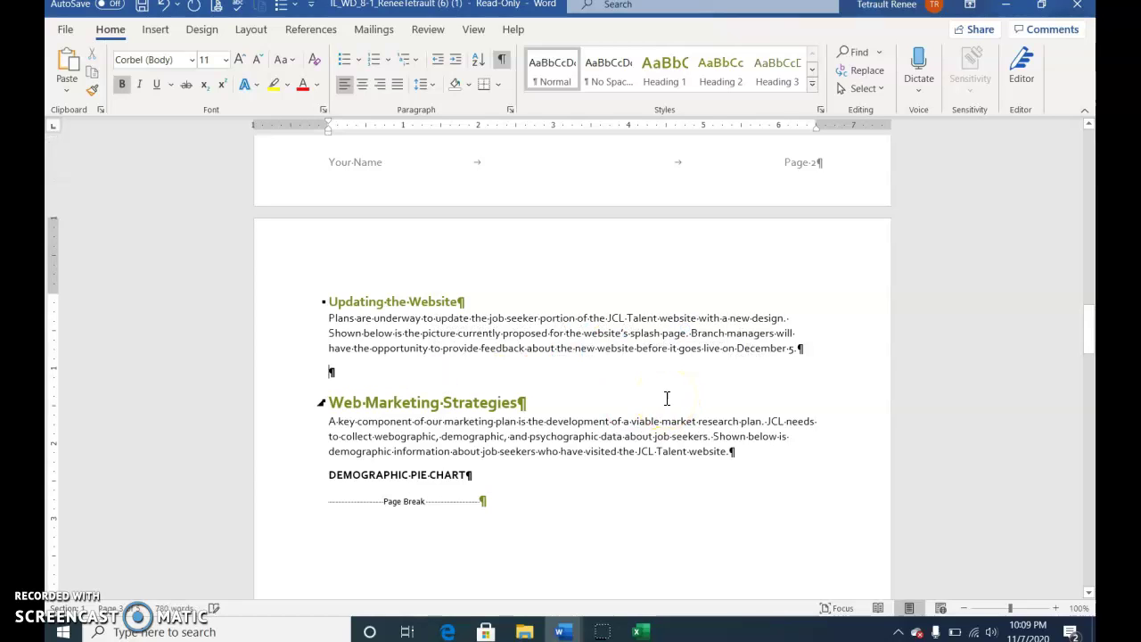
{"action": "left_click", "coordinate": [524, 633]}
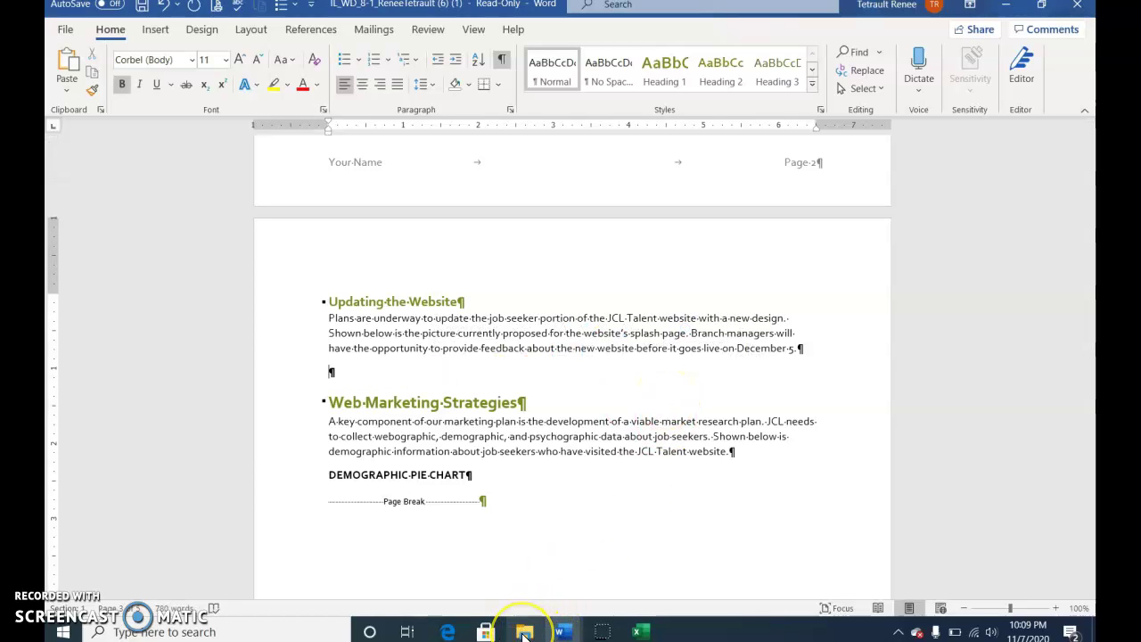
- Open Support_WD_8-3 from the Lessons folder in PowerPoint
{"action": "left_click", "coordinate": [524, 634]}
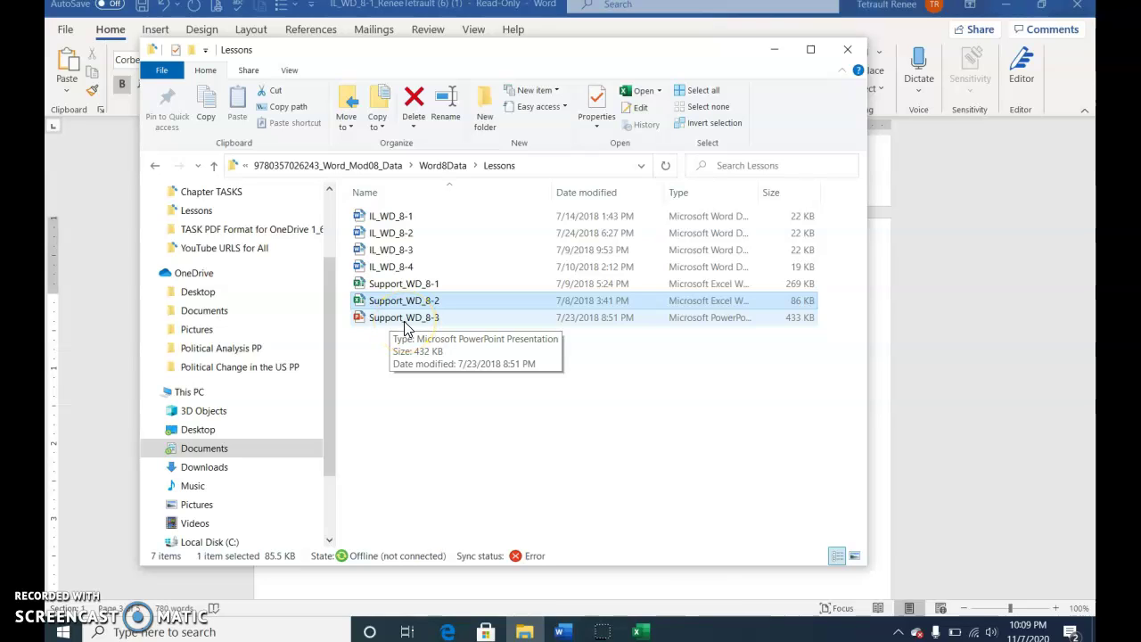
{"action": "left_click", "coordinate": [405, 319]}
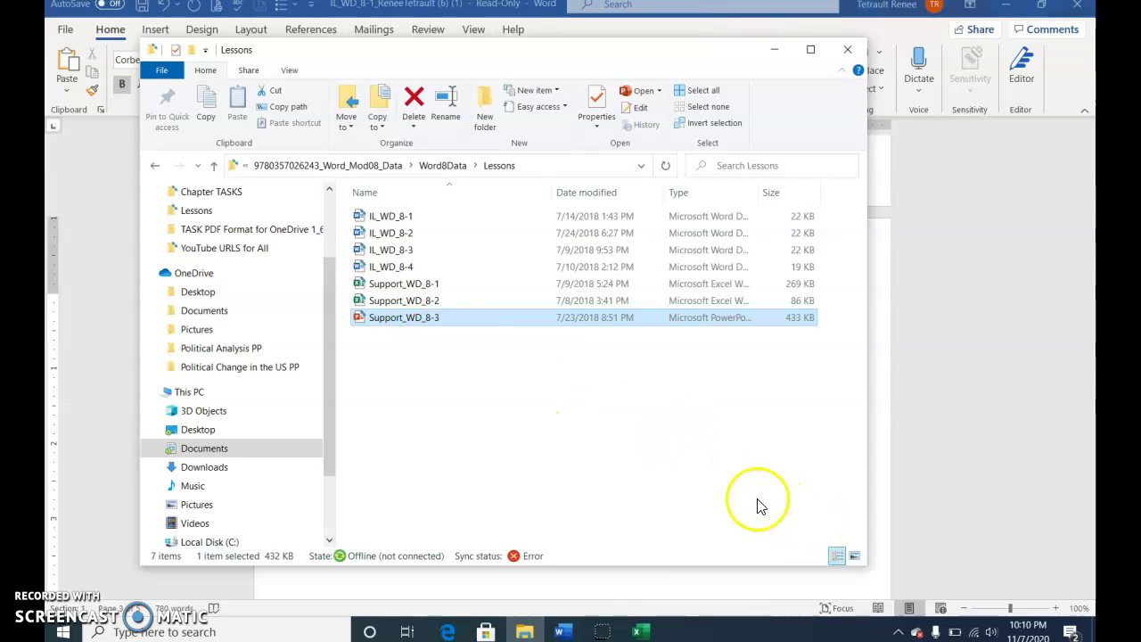
{"action": "double_click", "coordinate": [575, 319]}
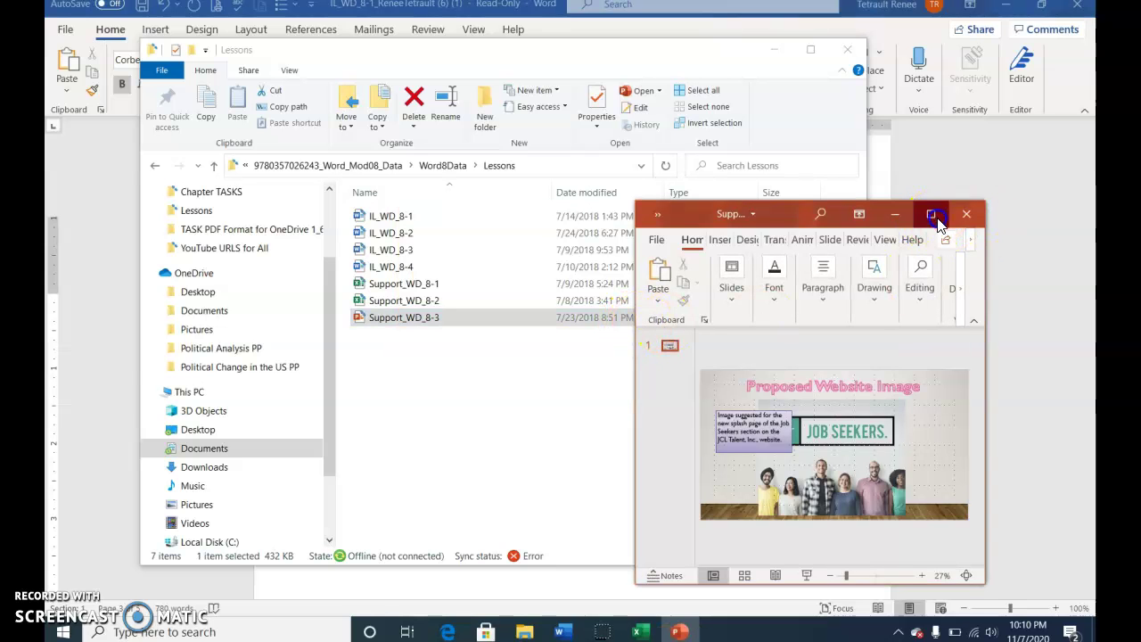
- Maximize PowerPoint, switch to Slide Sorter view, and copy the Proposed Website Image slide
{"action": "left_click", "coordinate": [932, 215]}
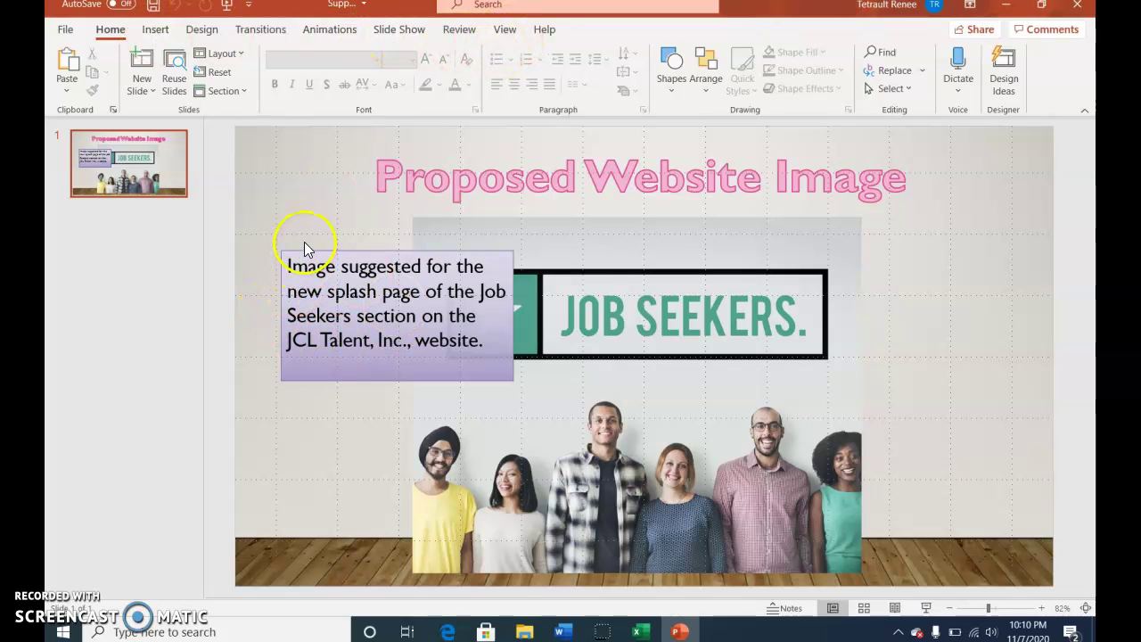
{"action": "left_click", "coordinate": [505, 29]}
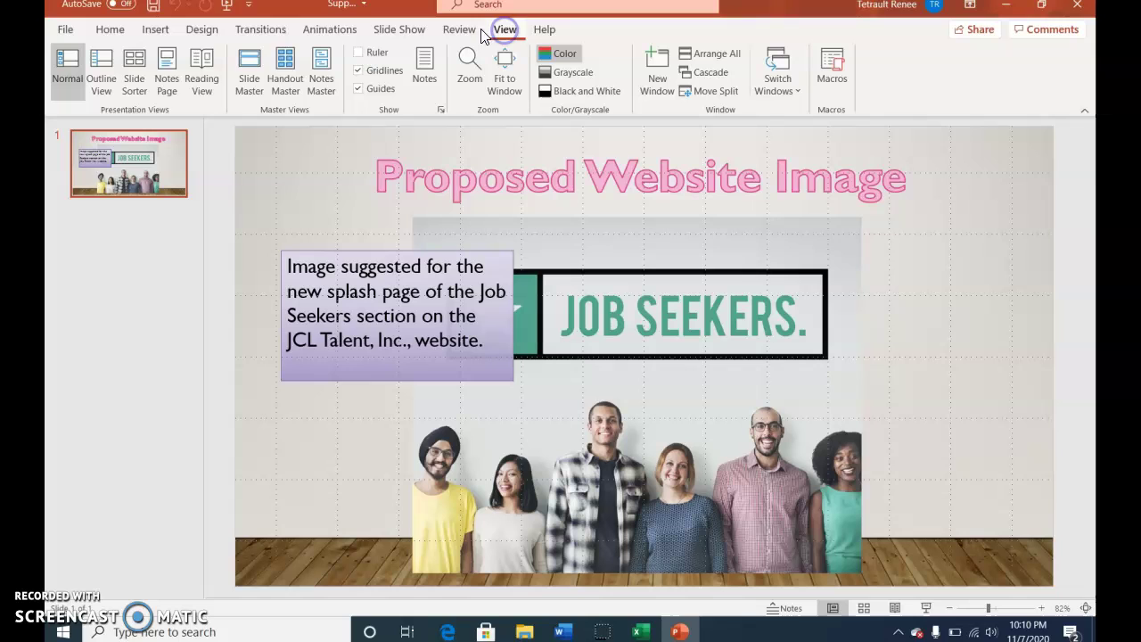
{"action": "left_click", "coordinate": [136, 79]}
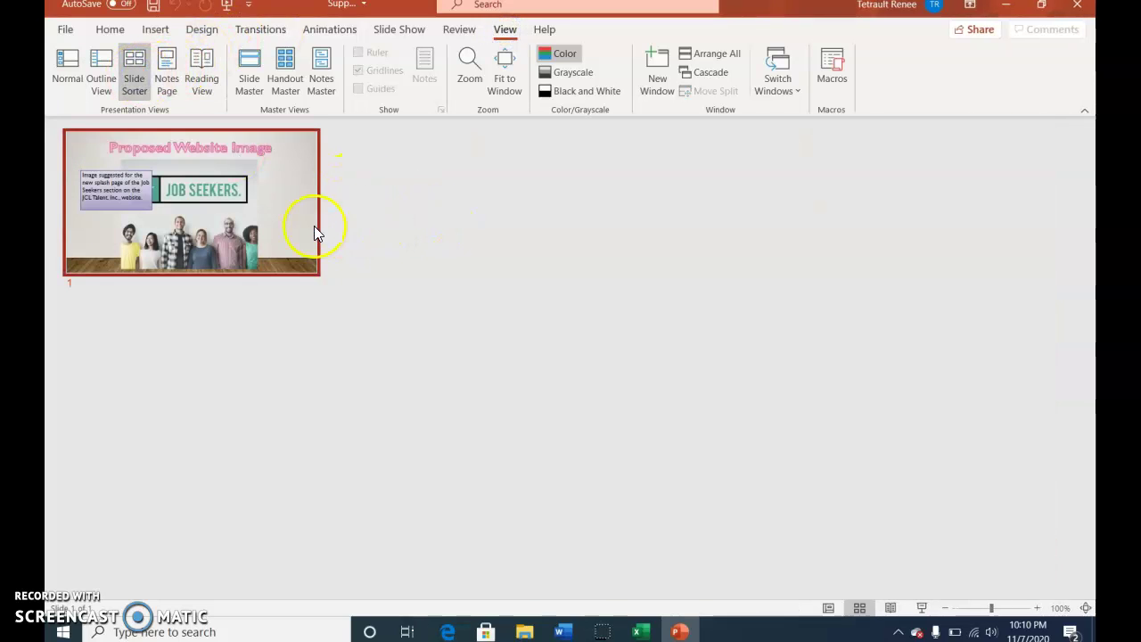
{"action": "left_click", "coordinate": [112, 32]}
{"action": "left_click", "coordinate": [92, 77]}
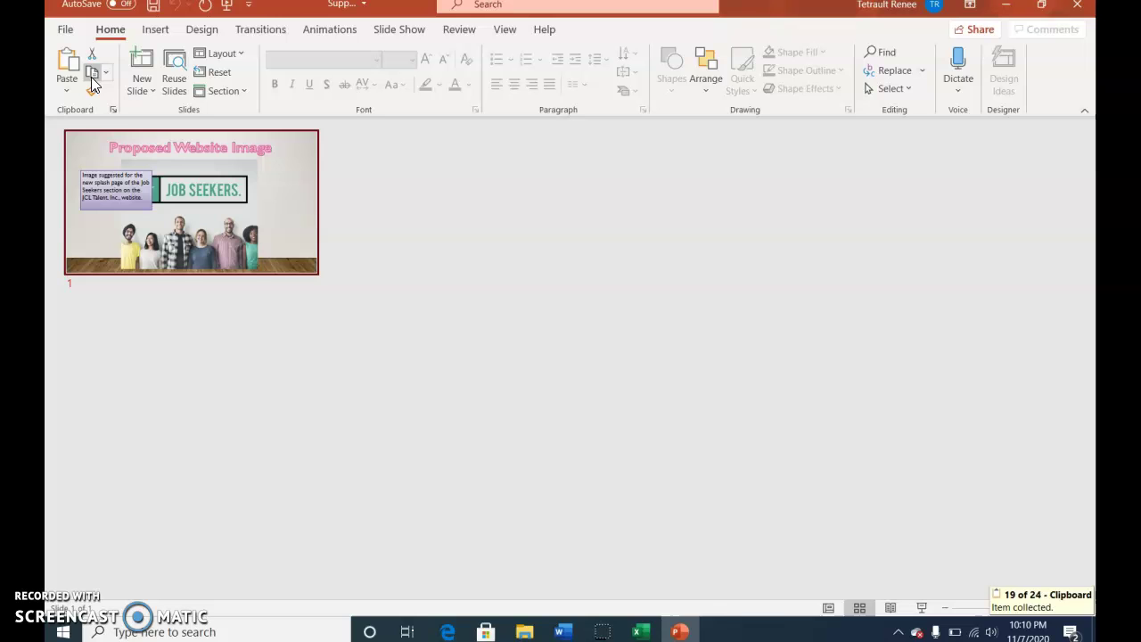
- In the Word report, paste the slide as a linked Microsoft PowerPoint Slide Object
{"action": "mouse_move", "coordinate": [563, 636]}
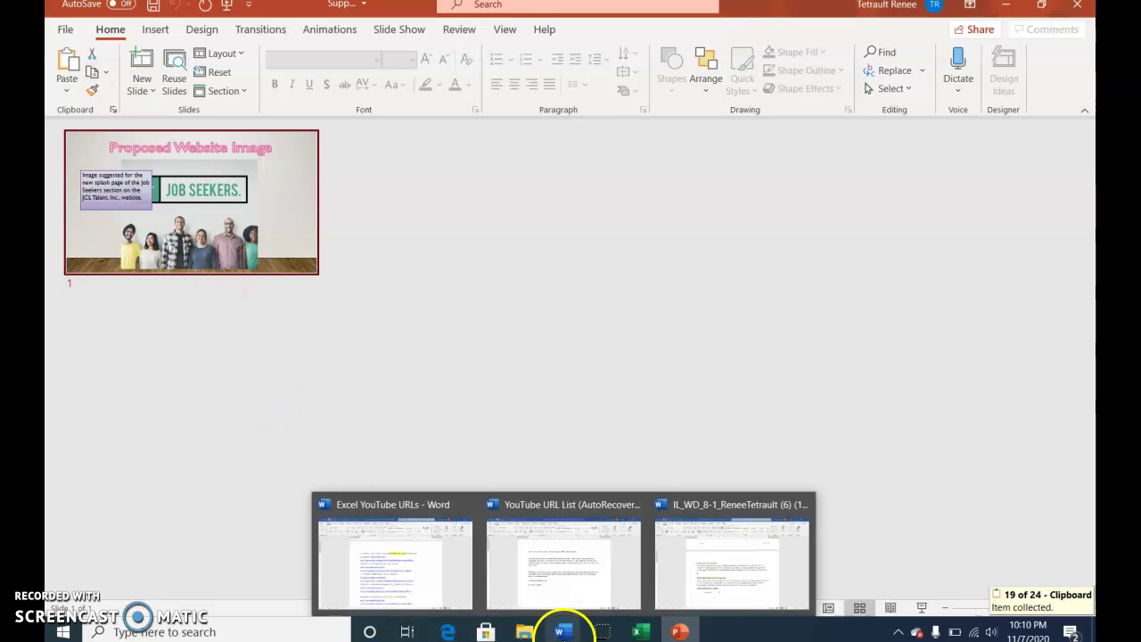
{"action": "left_click", "coordinate": [704, 593]}
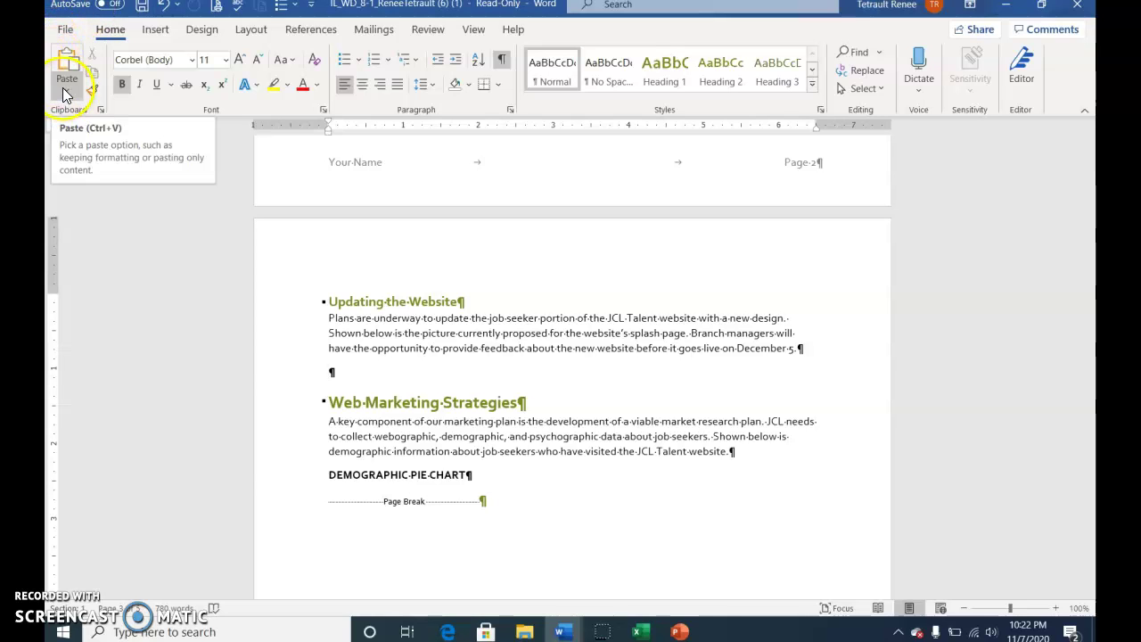
{"action": "left_click", "coordinate": [64, 89]}
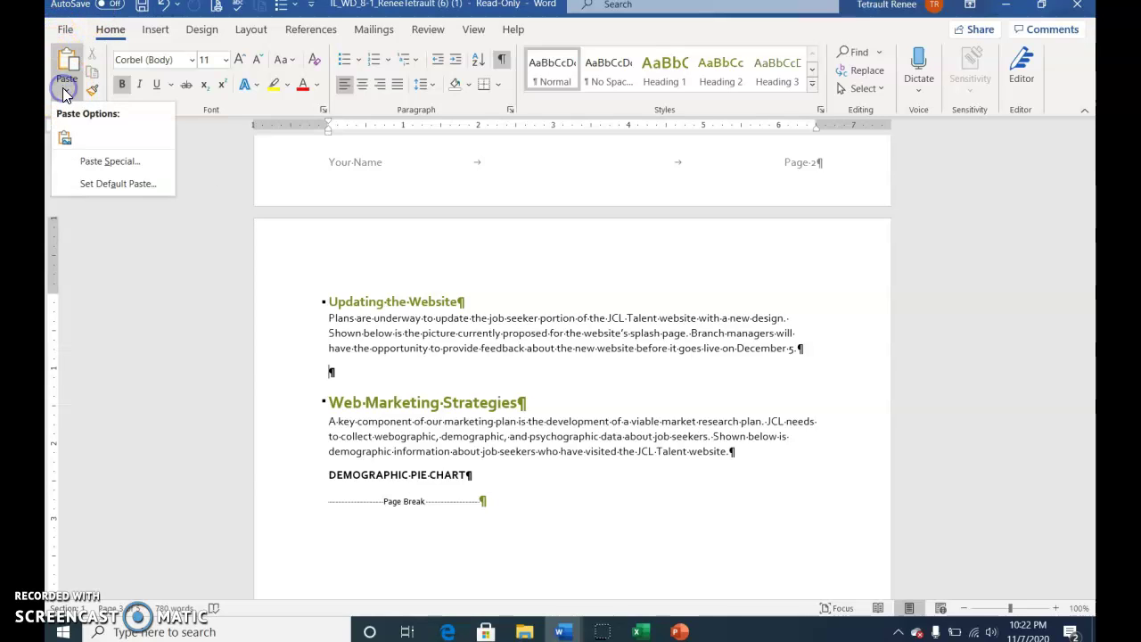
{"action": "left_click", "coordinate": [106, 162]}
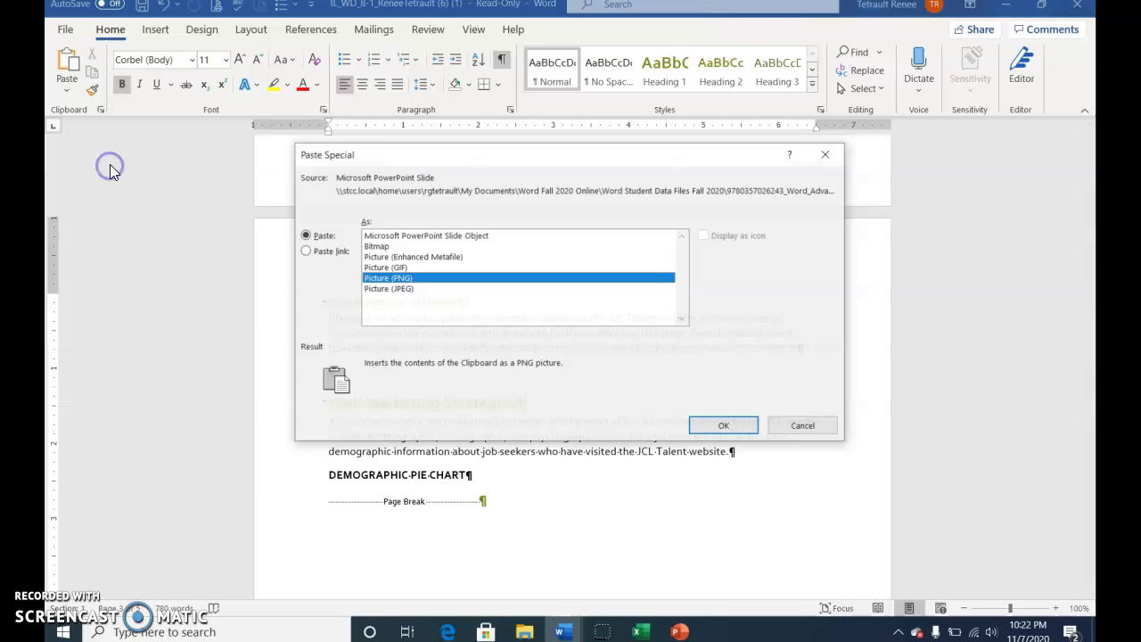
{"action": "left_click", "coordinate": [437, 237]}
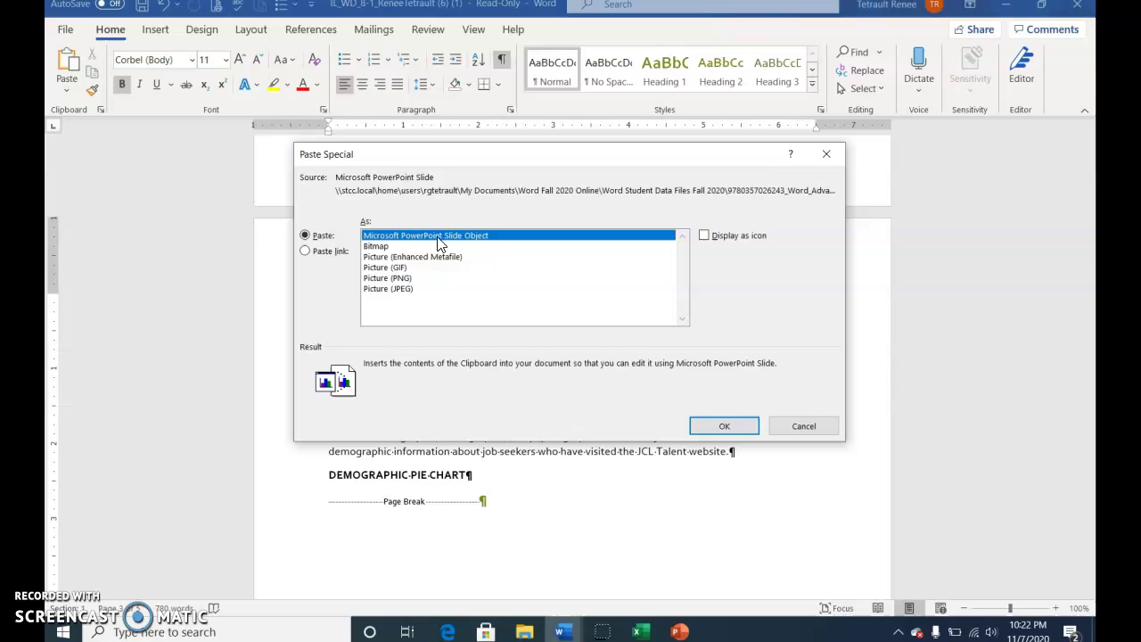
{"action": "left_click", "coordinate": [305, 251]}
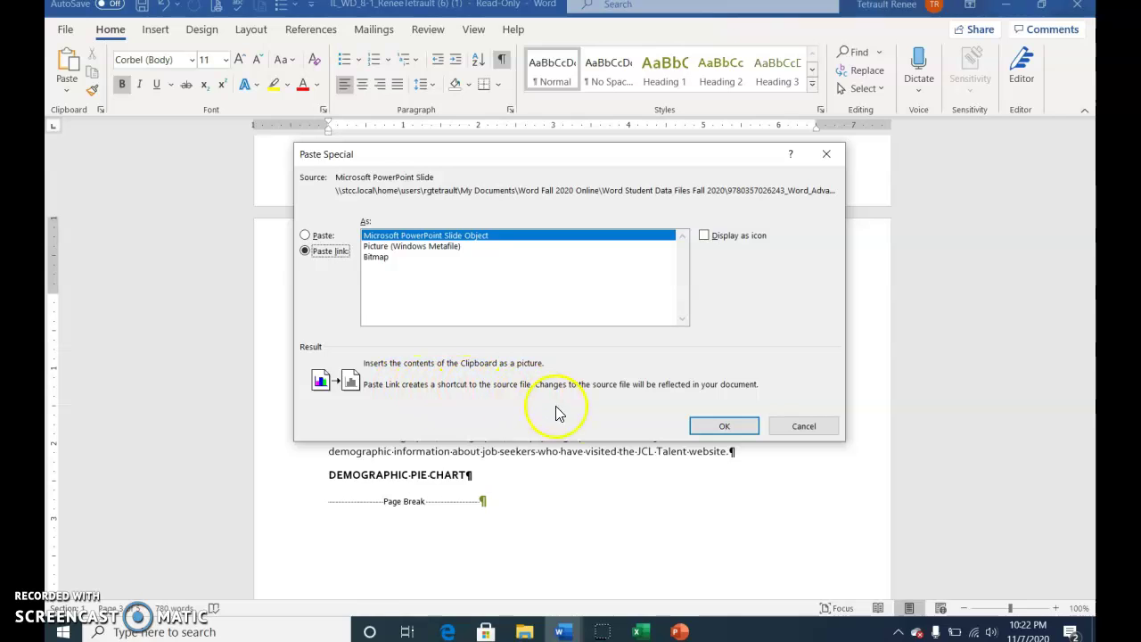
{"action": "left_click", "coordinate": [724, 426]}
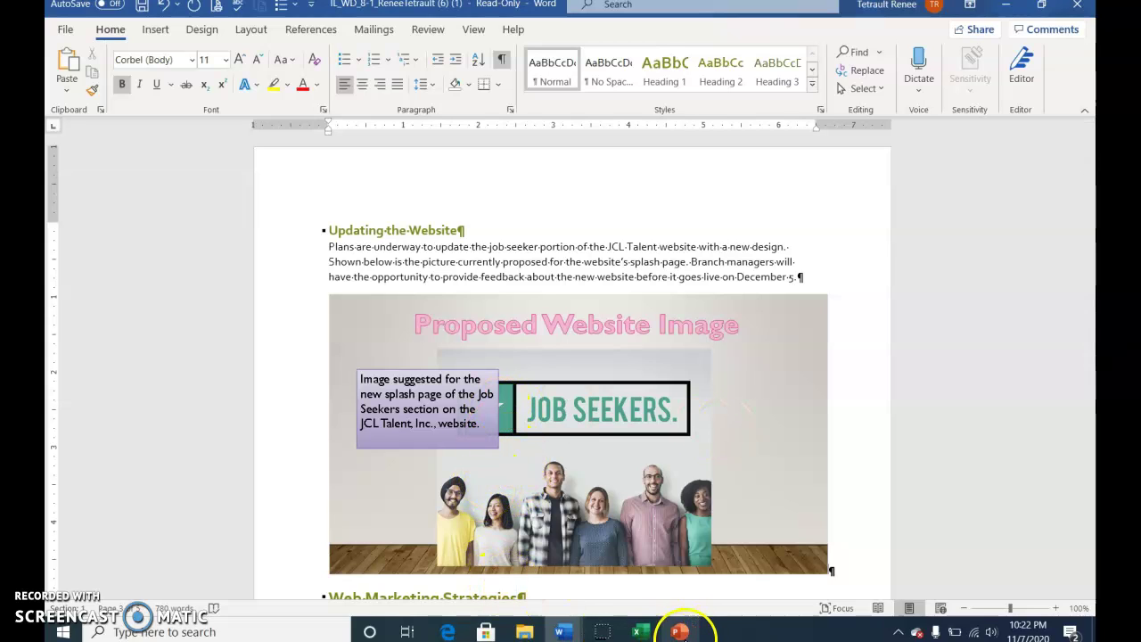
- Return the presentation to Normal view and delete the slide's purple caption text box
{"action": "mouse_move", "coordinate": [688, 634]}
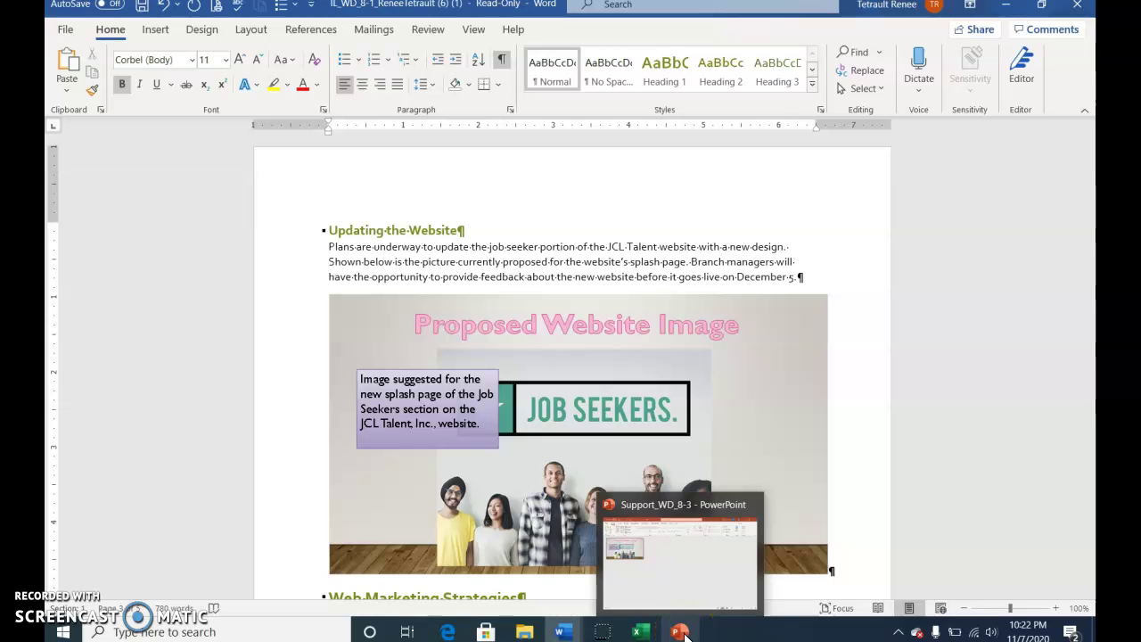
{"action": "left_click", "coordinate": [683, 633]}
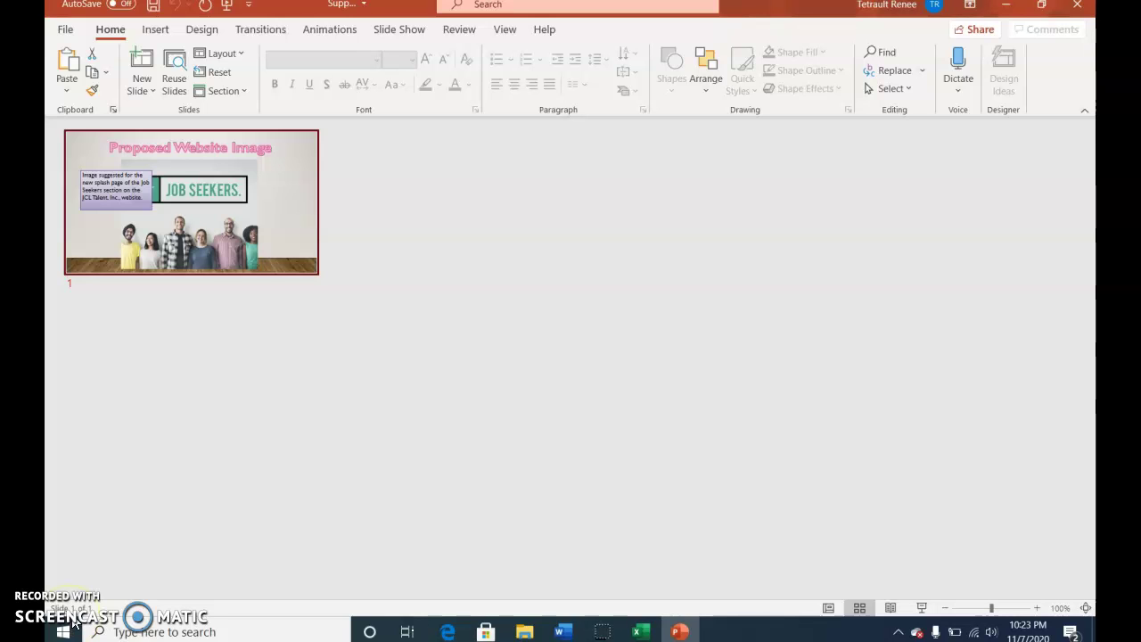
{"action": "left_click", "coordinate": [502, 31]}
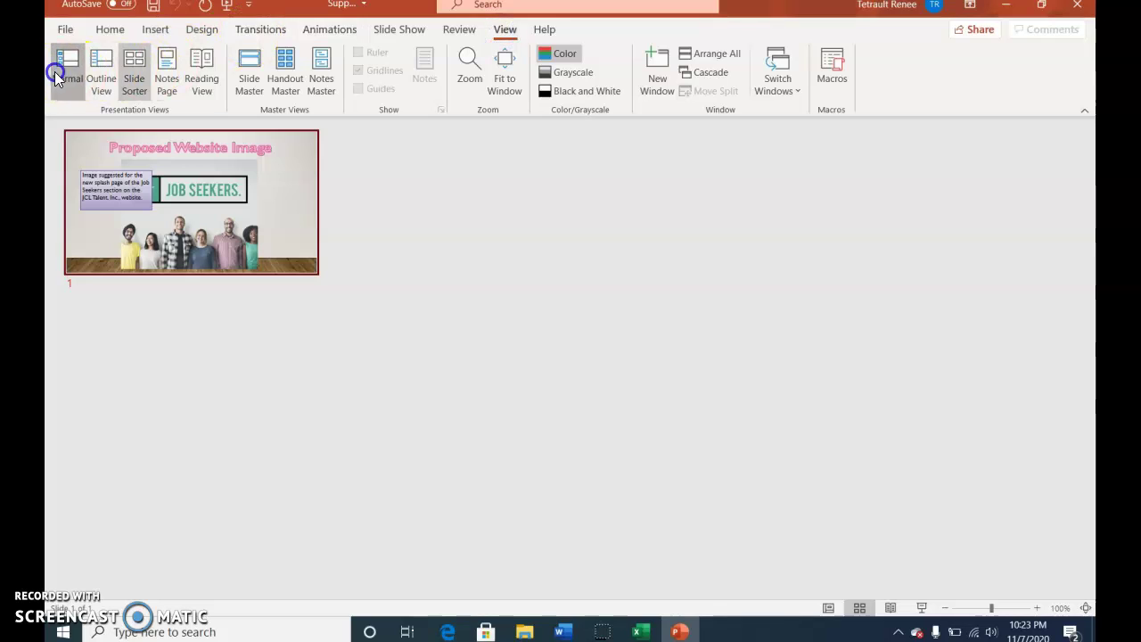
{"action": "left_click", "coordinate": [54, 71]}
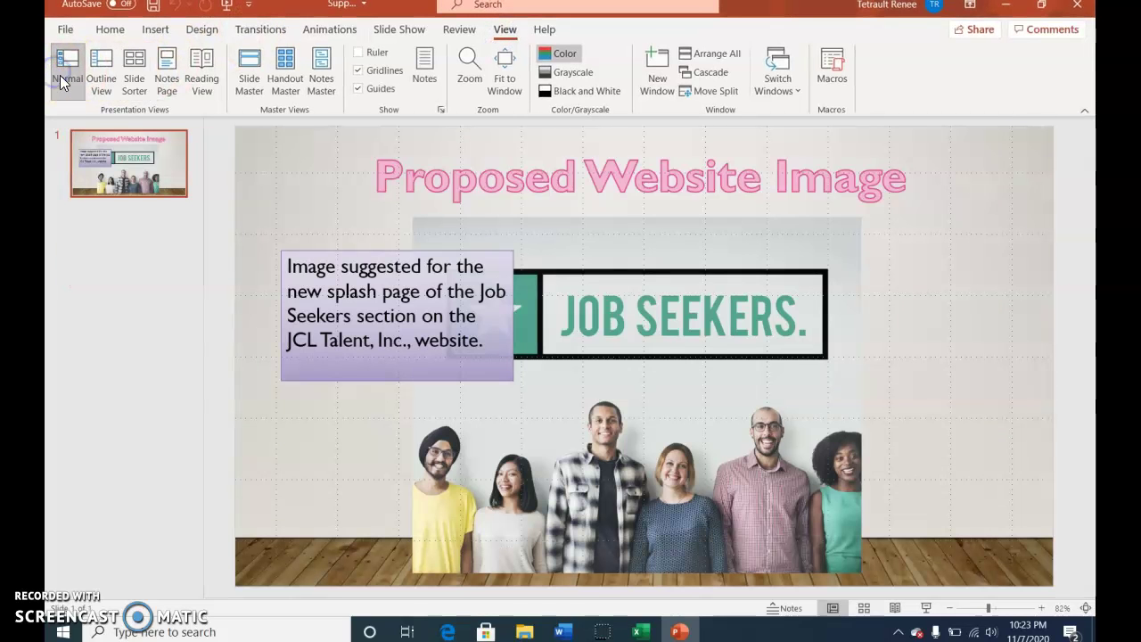
{"action": "left_click", "coordinate": [459, 252]}
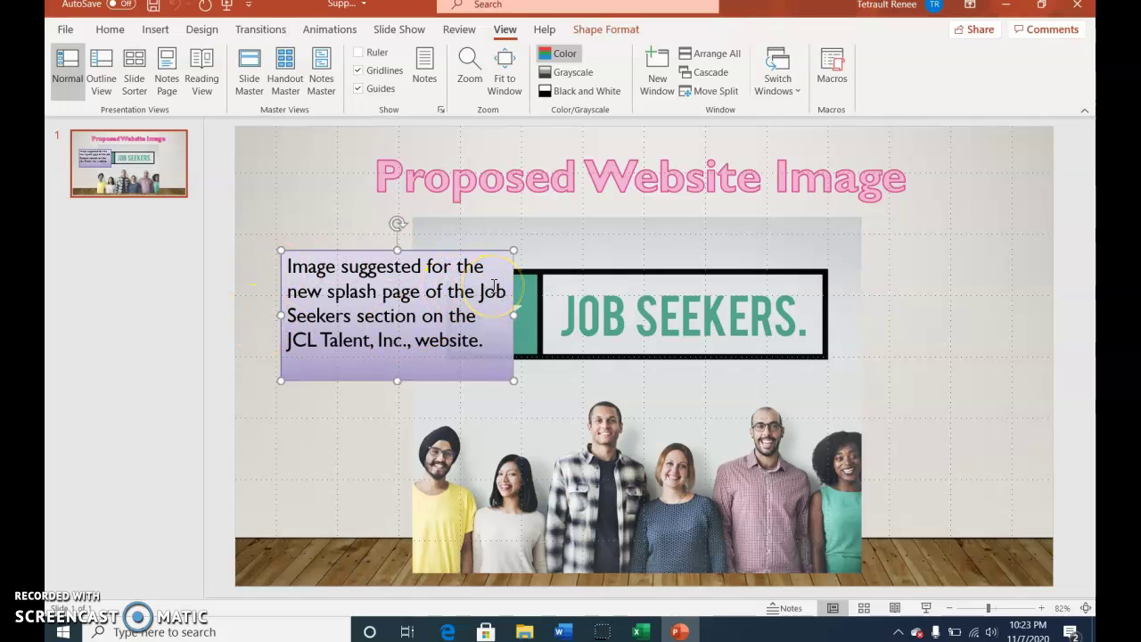
{"action": "key", "text": "Delete"}
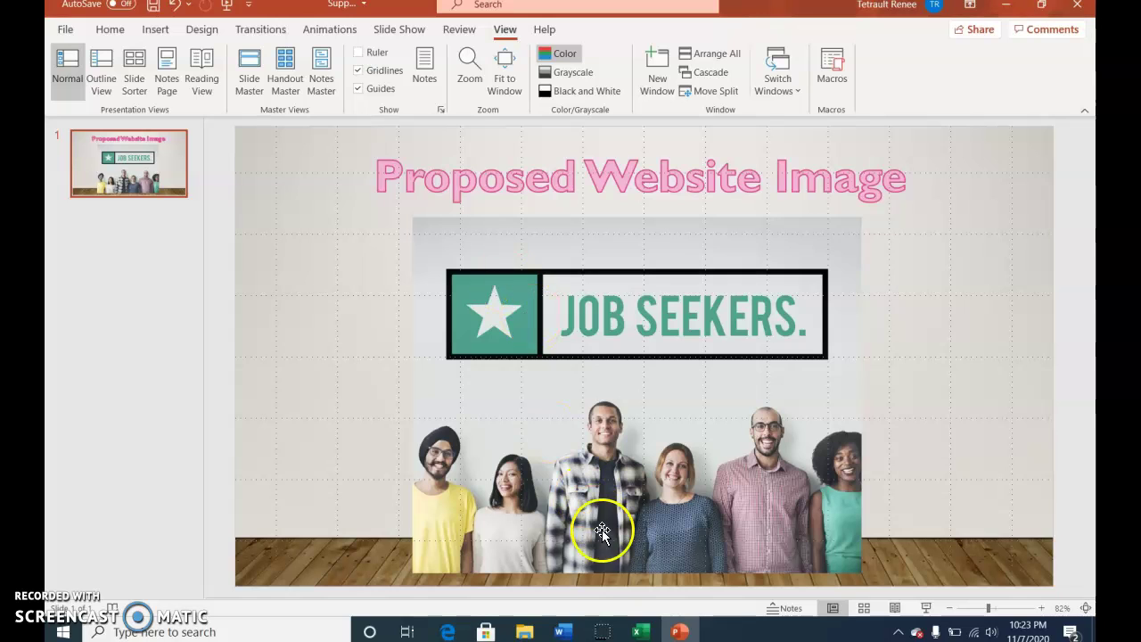
- Back in Word, update the link so the slide shows the star logo without the caption
{"action": "mouse_move", "coordinate": [564, 633]}
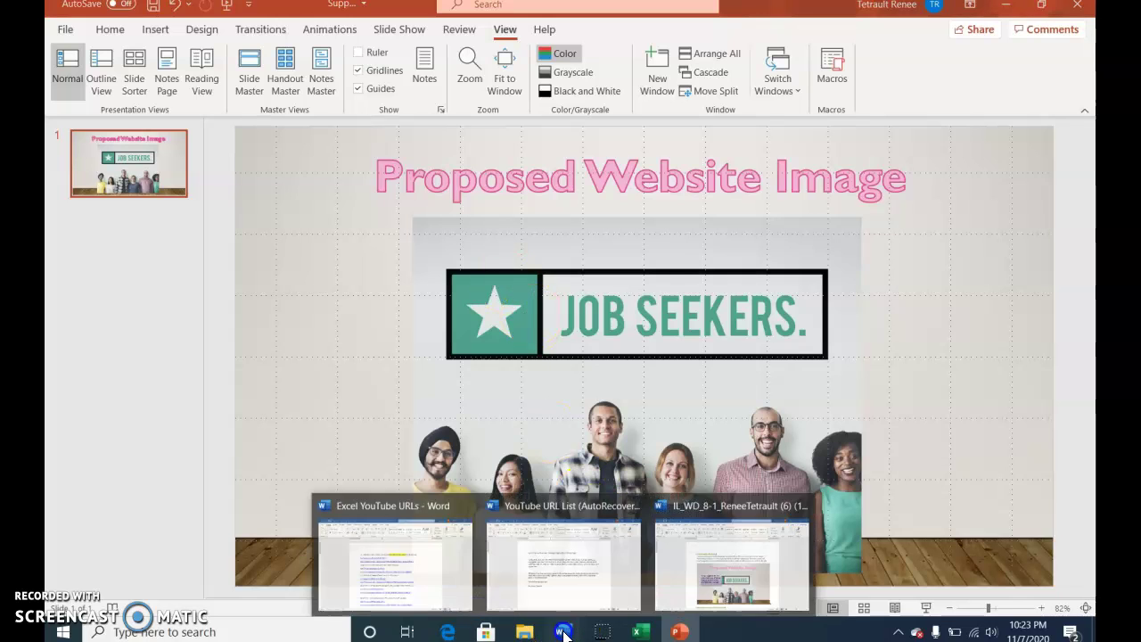
{"action": "left_click", "coordinate": [692, 575]}
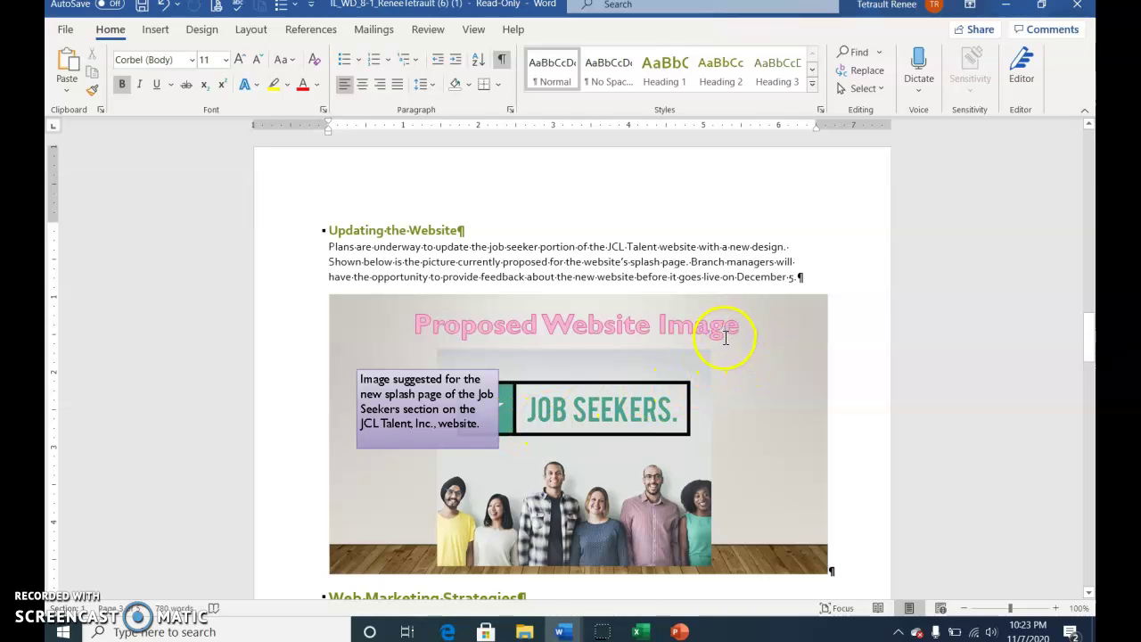
{"action": "right_click", "coordinate": [753, 388]}
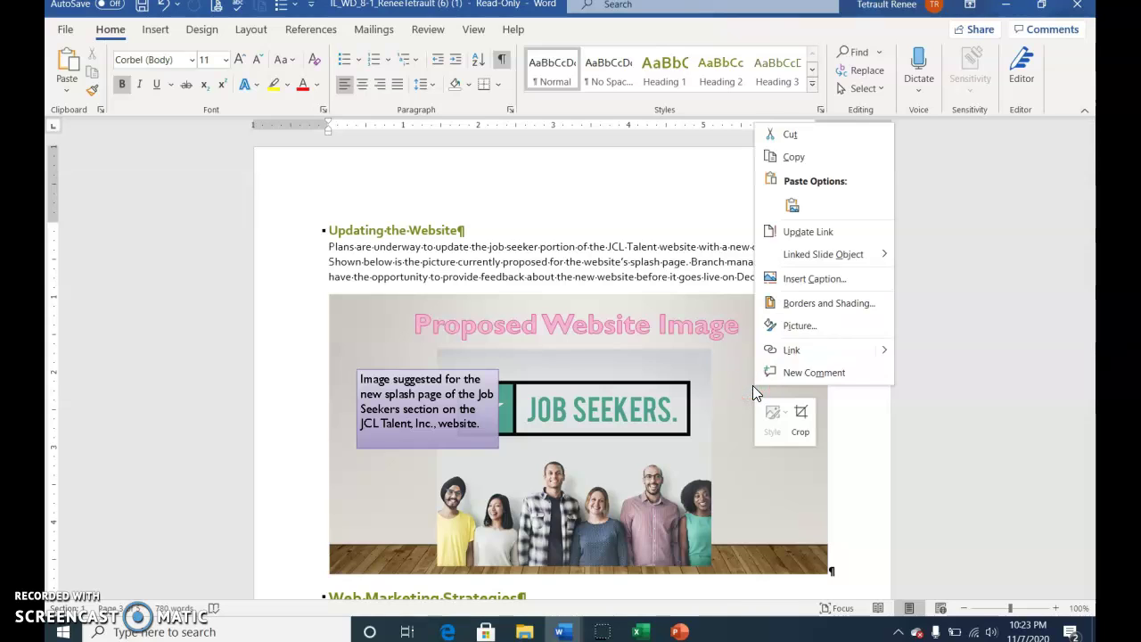
{"action": "left_click", "coordinate": [815, 239]}
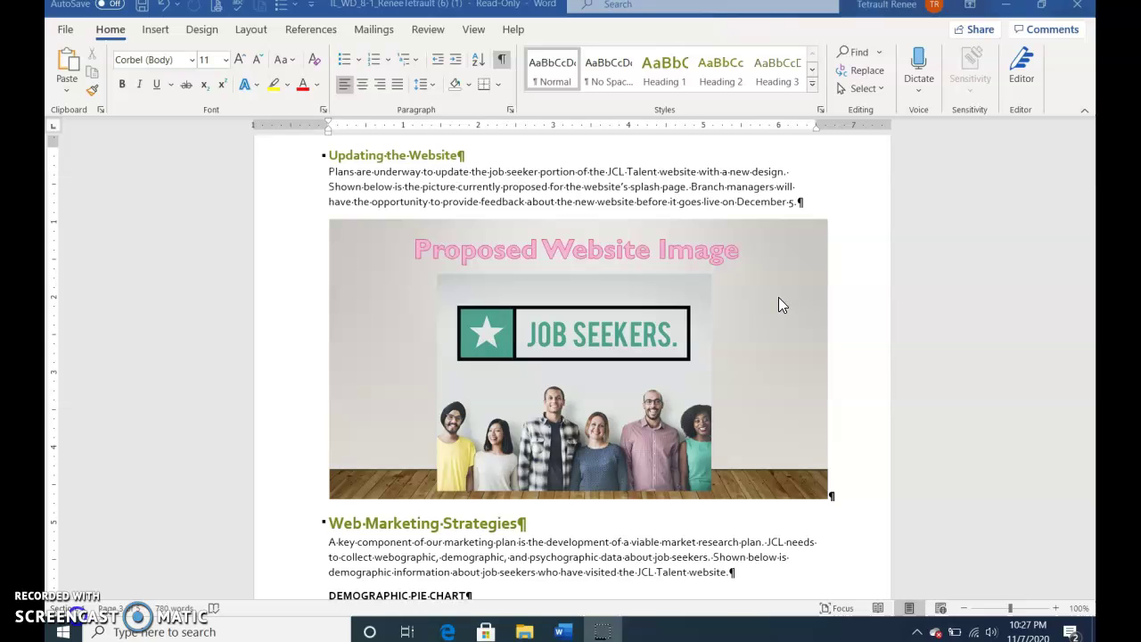
- Edit the linked slide object to open its source presentation Support_WD_8_WebsiteImage
{"action": "left_click", "coordinate": [777, 297]}
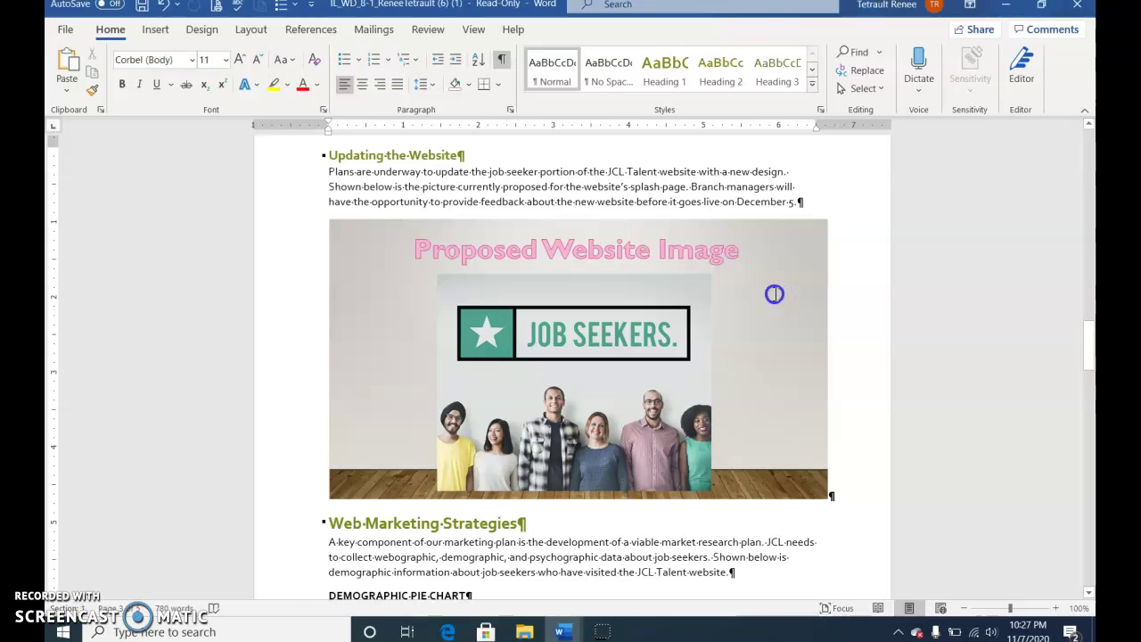
{"action": "left_click", "coordinate": [769, 297]}
{"action": "right_click", "coordinate": [768, 297]}
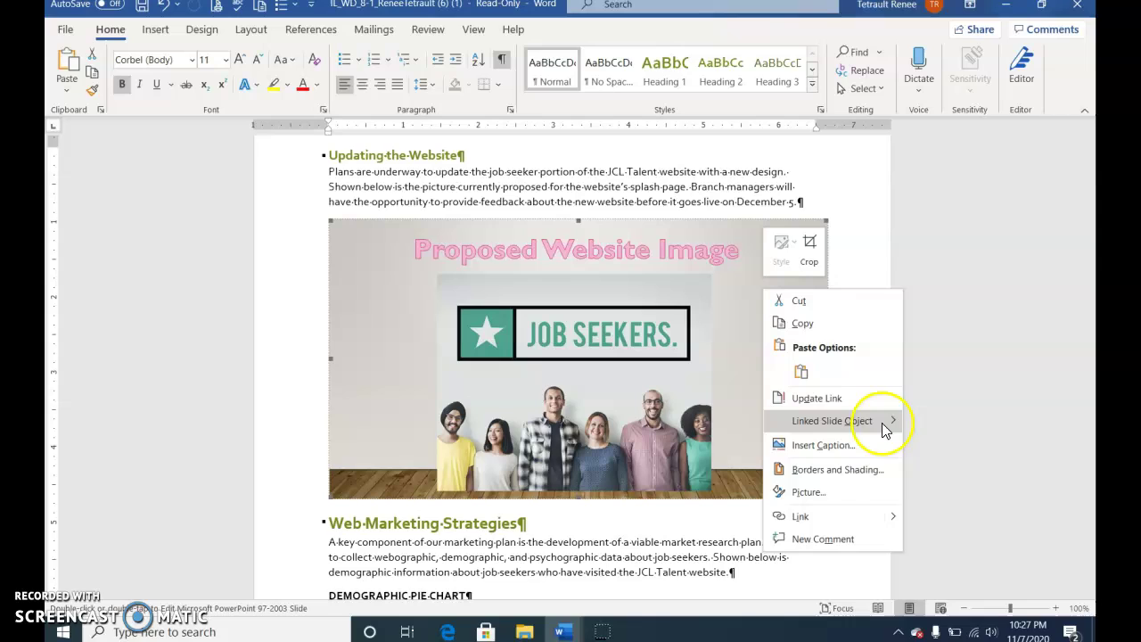
{"action": "mouse_move", "coordinate": [889, 425]}
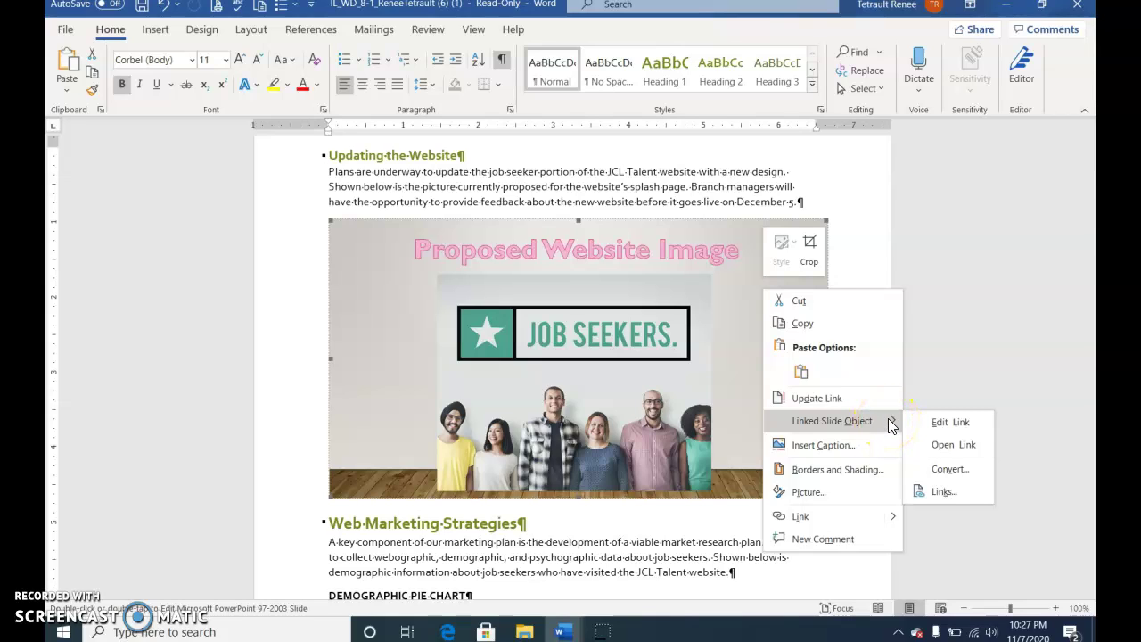
{"action": "left_click", "coordinate": [937, 425]}
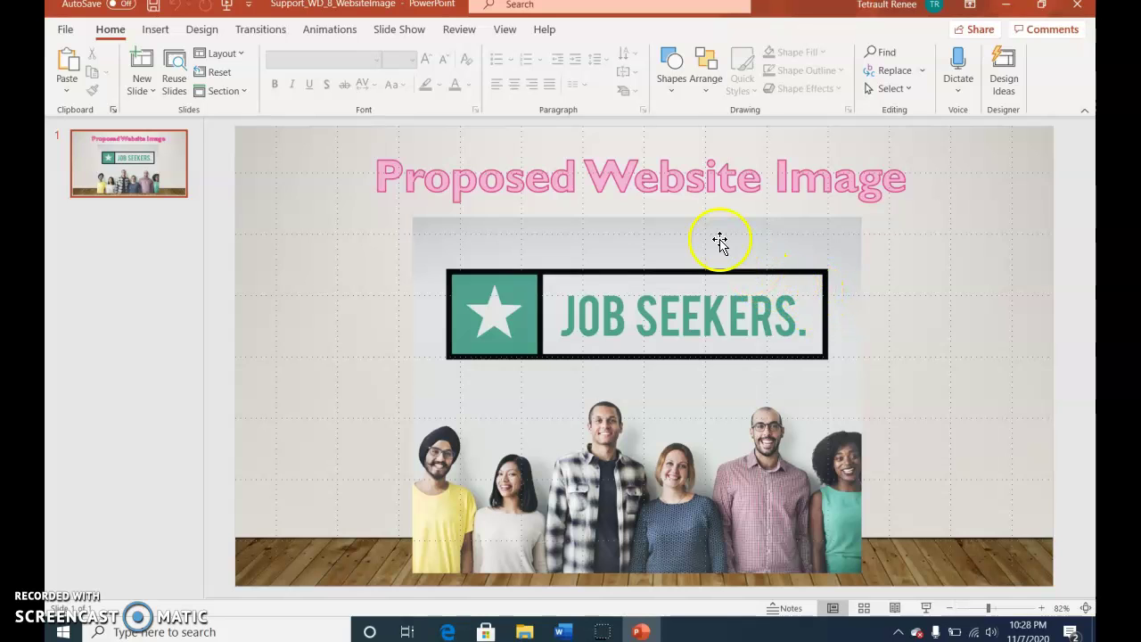
- Recolour the Proposed Website Image title a darker pink-red with Text Fill, then close PowerPoint
{"action": "left_click", "coordinate": [577, 178]}
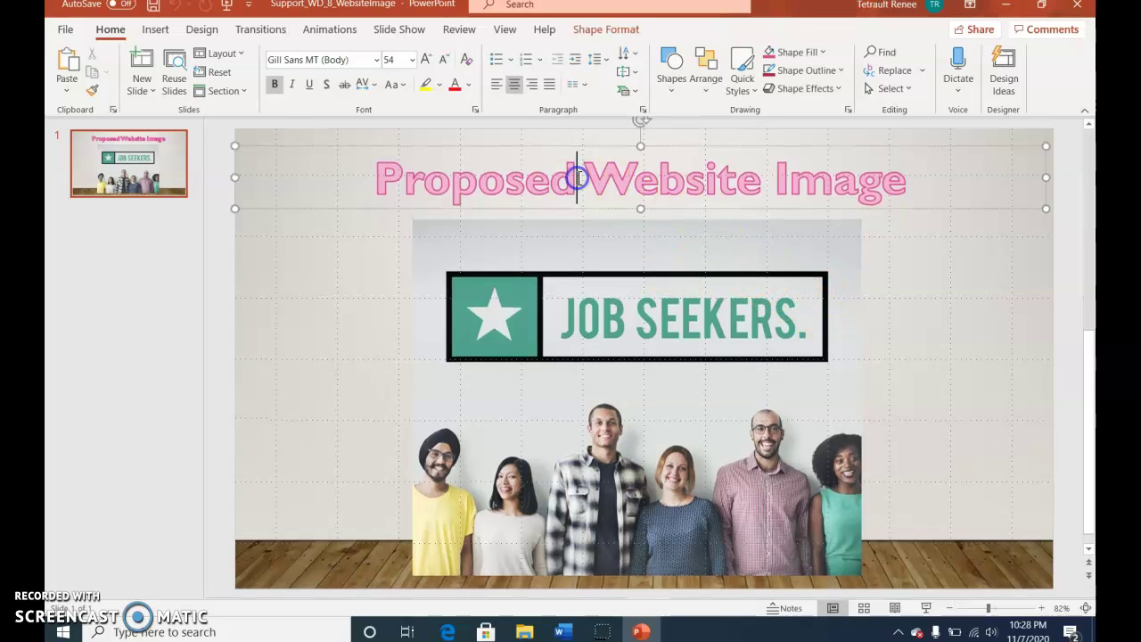
{"action": "triple_click", "coordinate": [577, 177]}
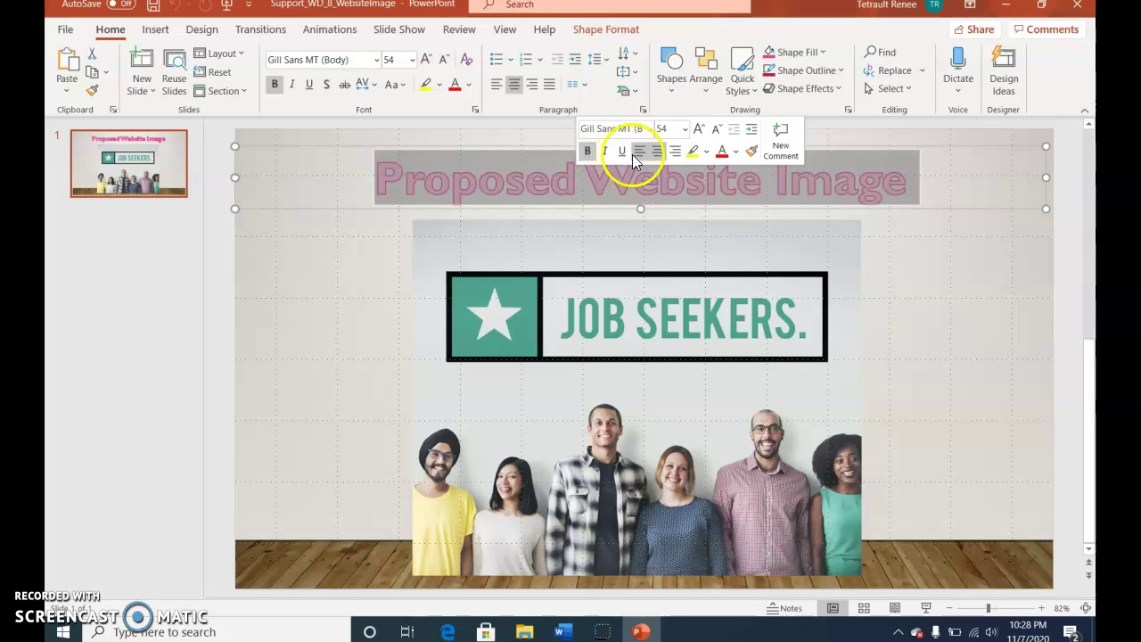
{"action": "left_click", "coordinate": [629, 30]}
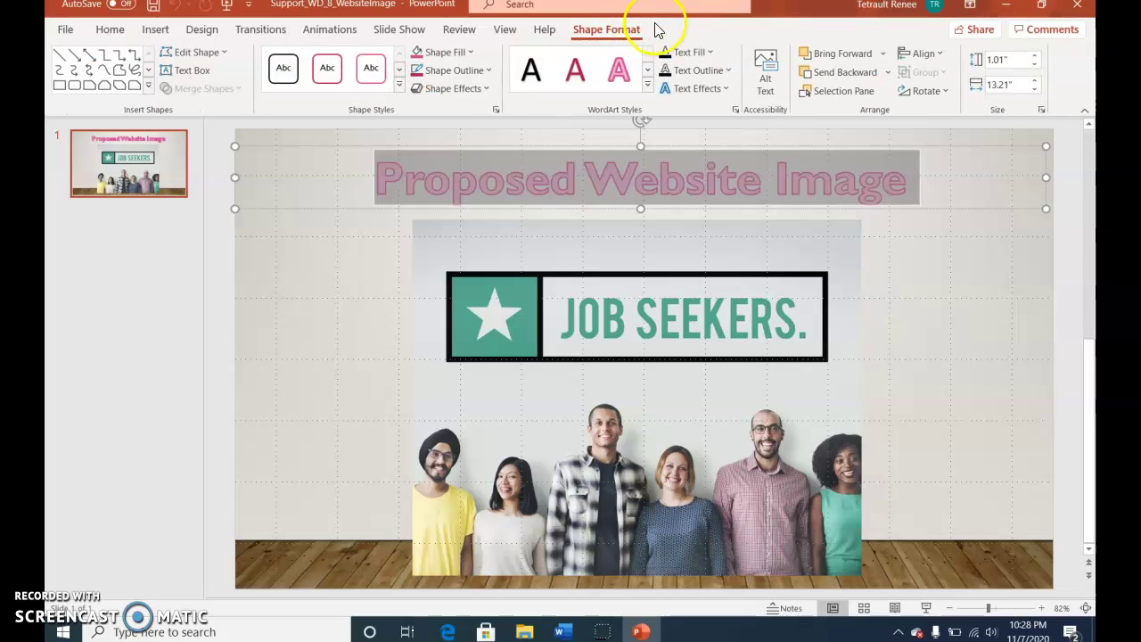
{"action": "left_click", "coordinate": [691, 53]}
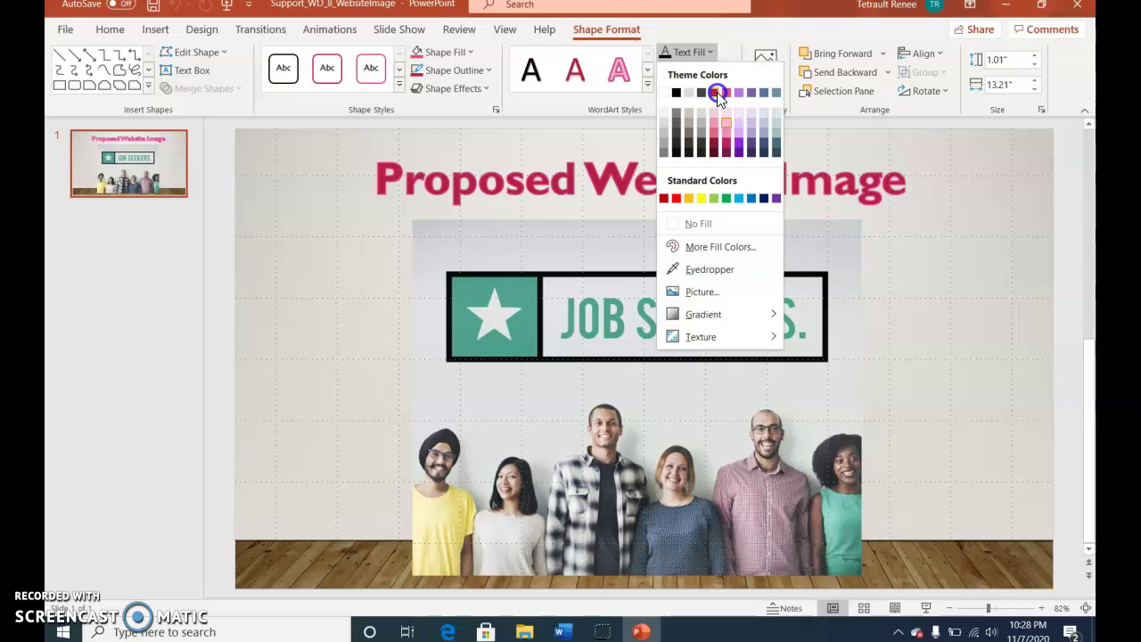
{"action": "left_click", "coordinate": [717, 92]}
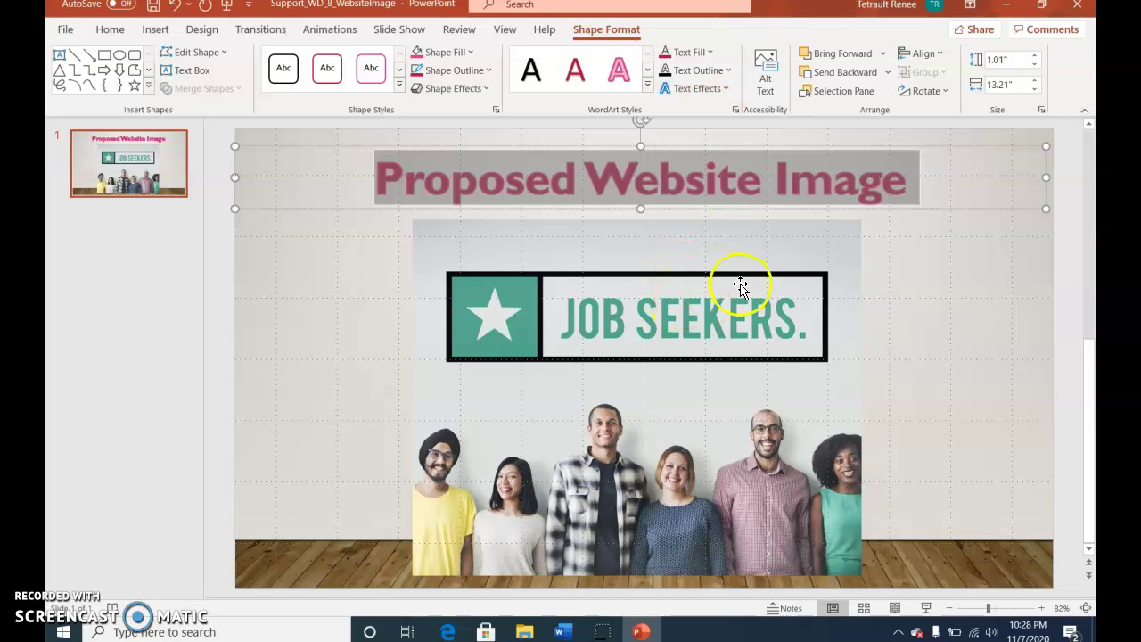
{"action": "left_click", "coordinate": [895, 321]}
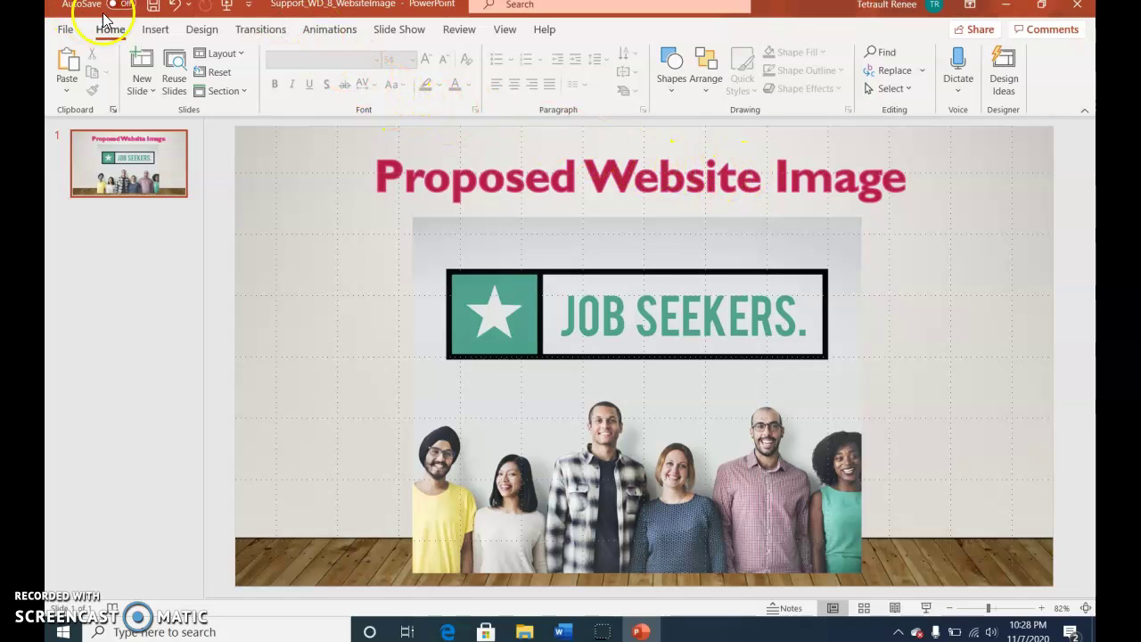
{"action": "left_click", "coordinate": [1081, 7]}
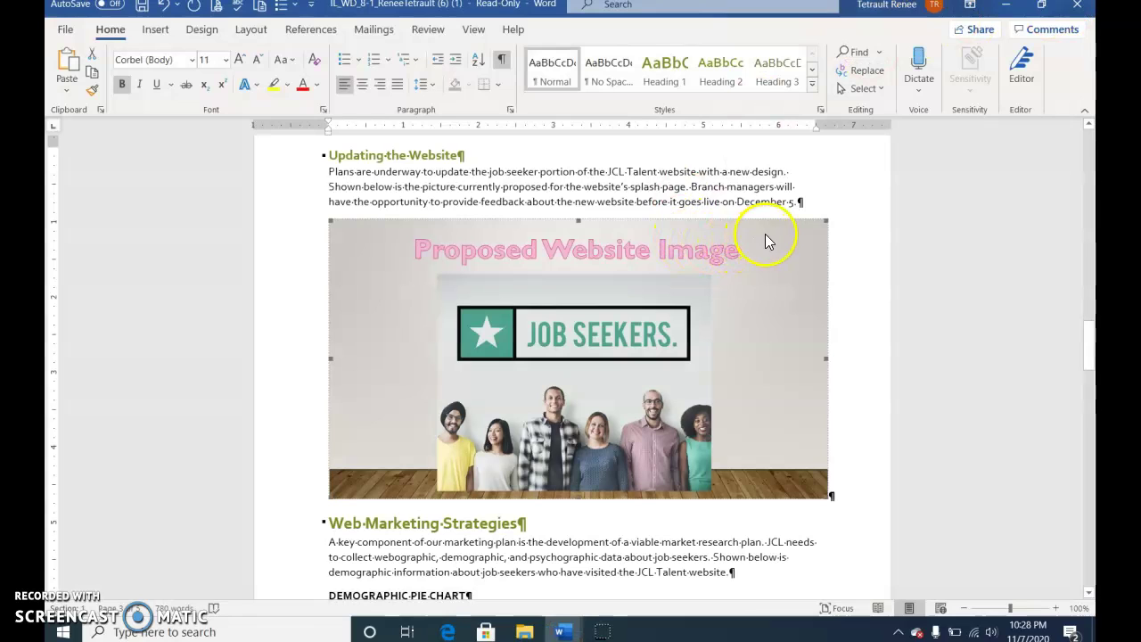
- Update the linked slide to show the recoloured title and scroll down toward the footer
{"action": "right_click", "coordinate": [764, 280]}
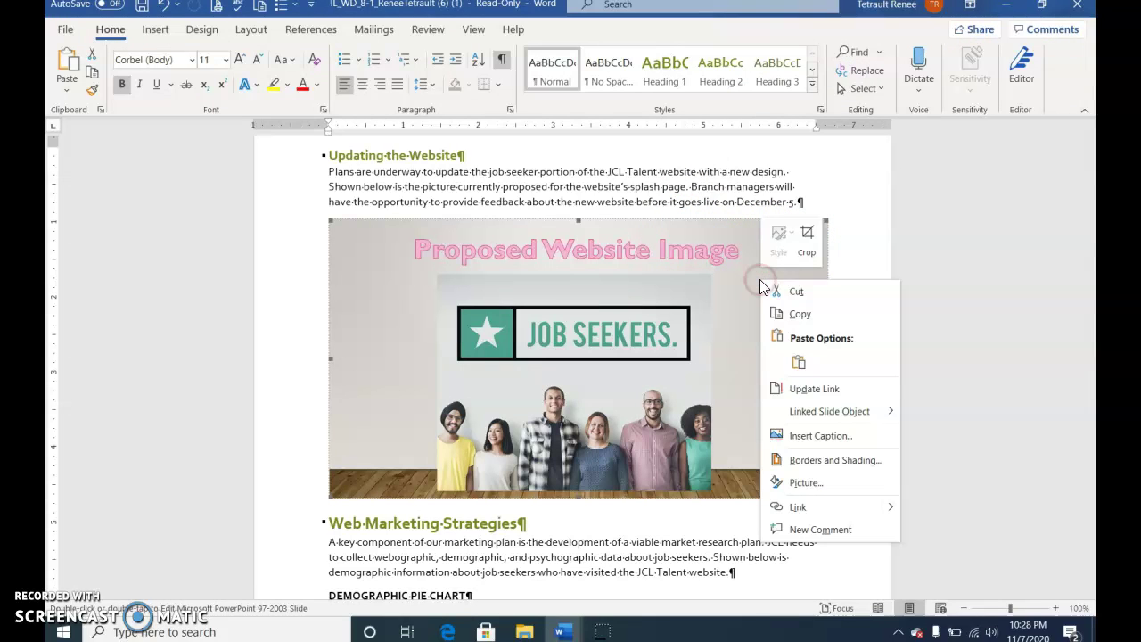
{"action": "left_click", "coordinate": [811, 392]}
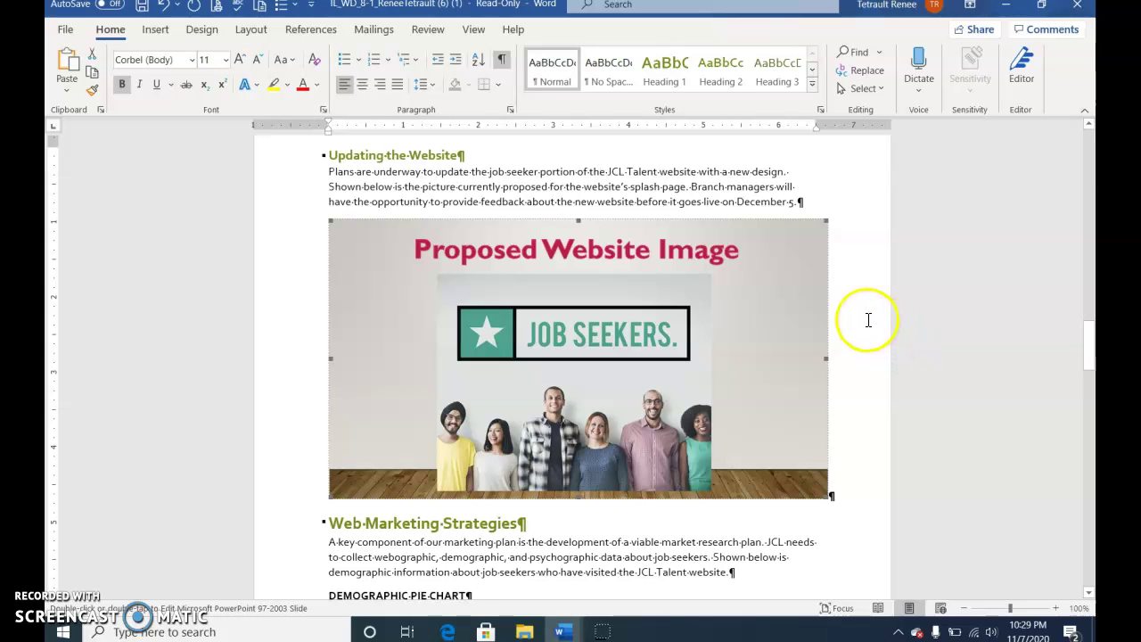
{"action": "scroll", "coordinate": [833, 348], "scroll_direction": "down", "scroll_amount": 5}
{"action": "scroll", "coordinate": [837, 369], "scroll_direction": "down", "scroll_amount": 2}
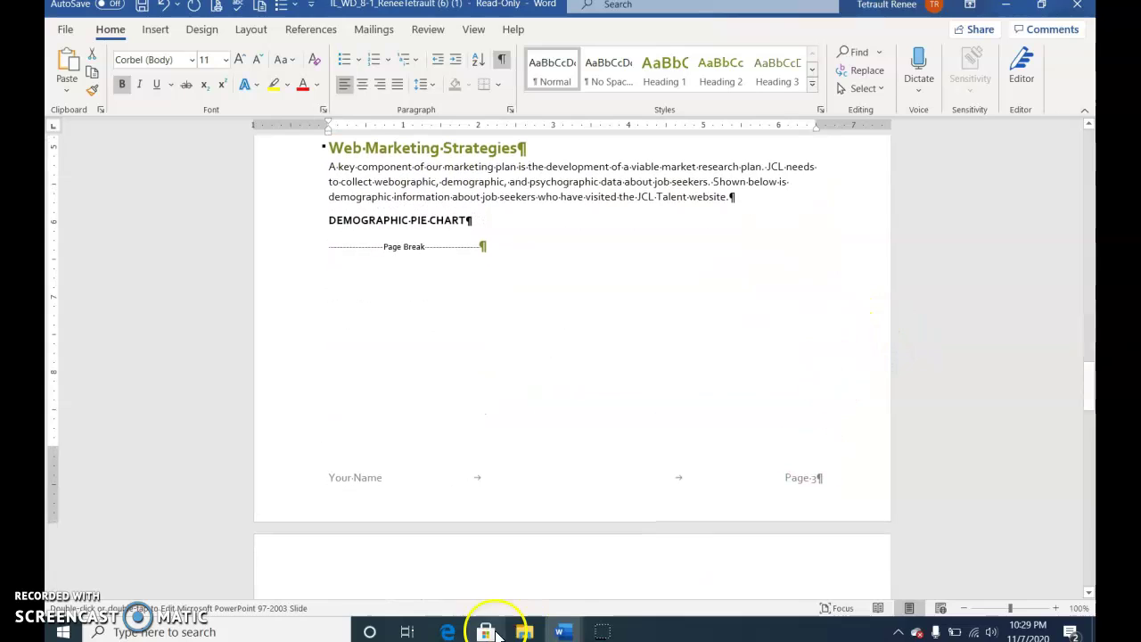
- Replace the footer's Your Name placeholder with the author's name and close footer editing
{"action": "double_click", "coordinate": [332, 484]}
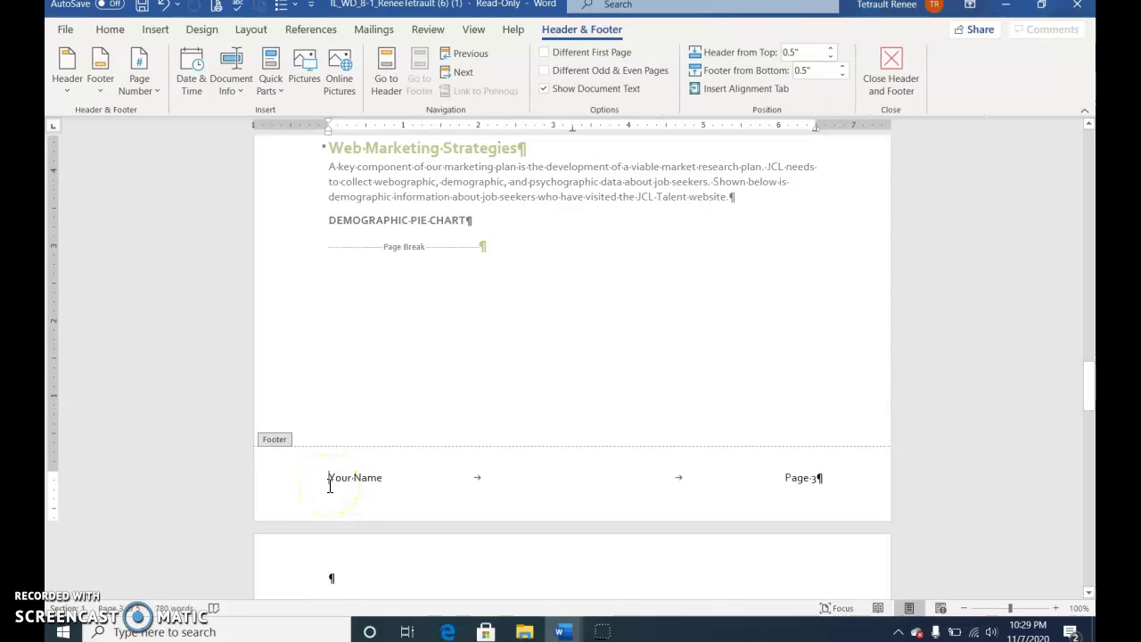
{"action": "key", "text": "shift+Right"}
{"action": "key", "text": "shift+Right"}
{"action": "key", "text": "shift+Right"}
{"action": "key", "text": "shift+Right"}
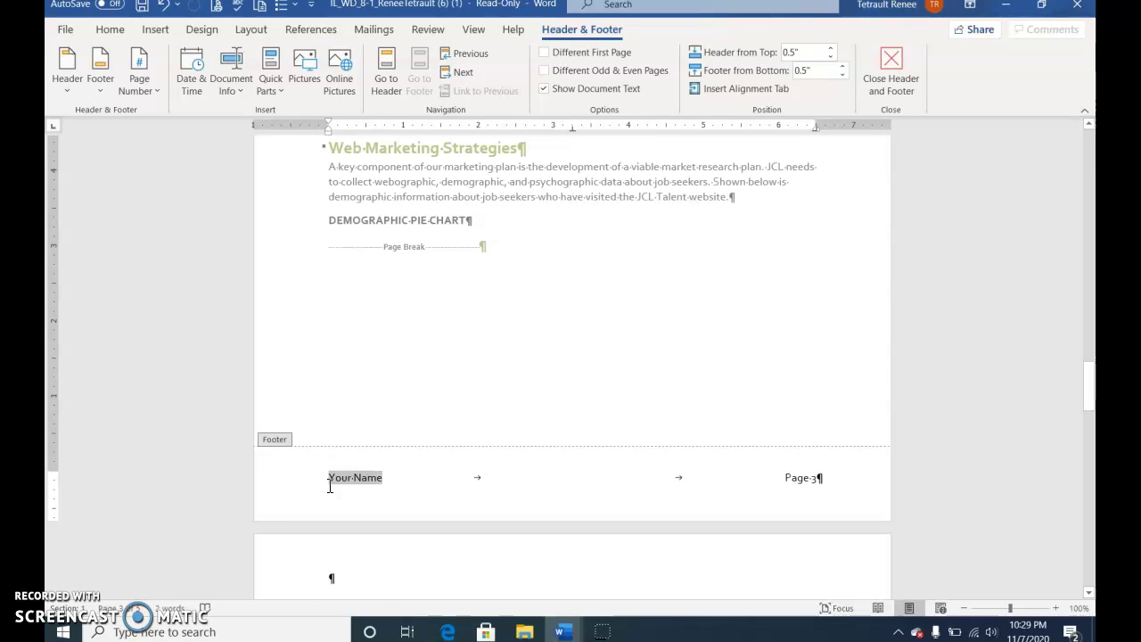
{"action": "type", "text": "Renee Tetrault"}
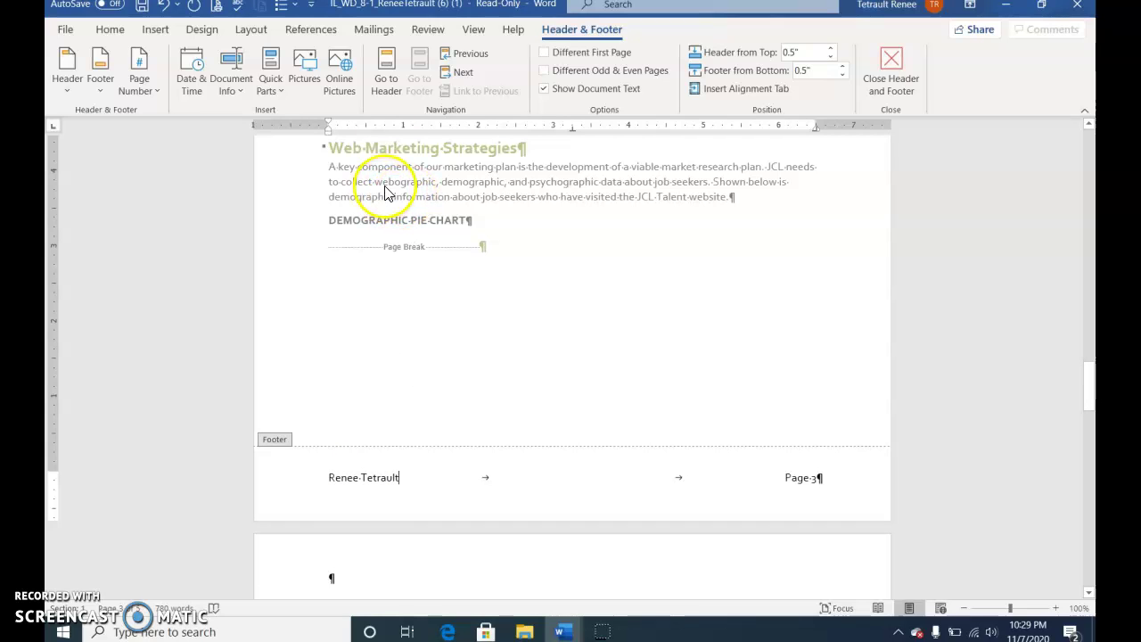
{"action": "left_click", "coordinate": [890, 76]}
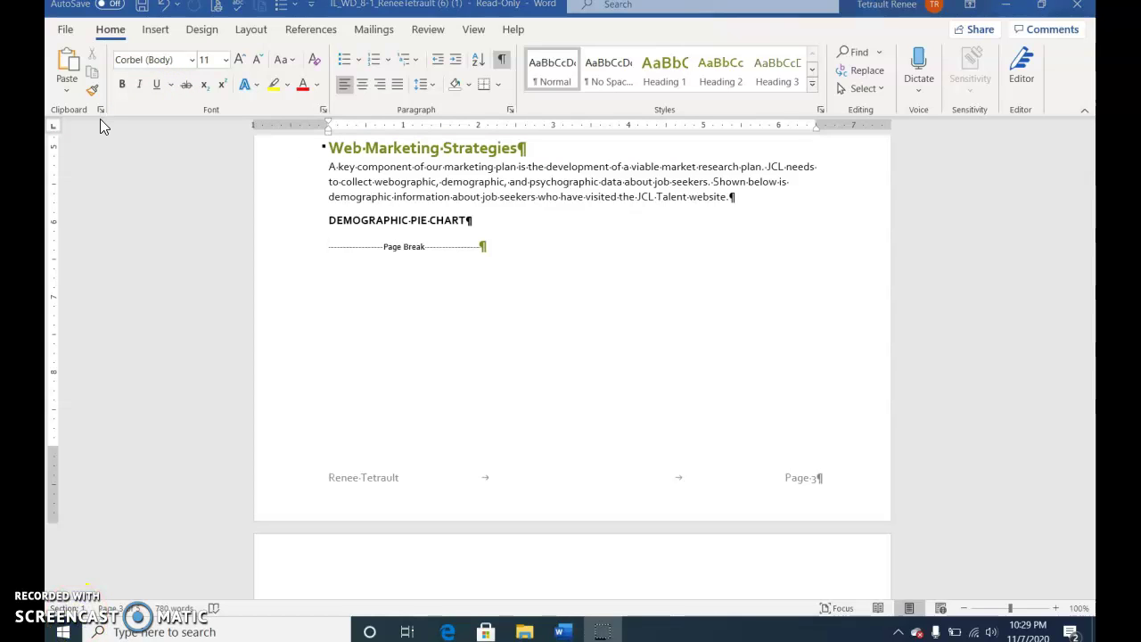
- Start Save As and choose the Desktop > ABCs folder as the location
{"action": "left_click", "coordinate": [66, 29]}
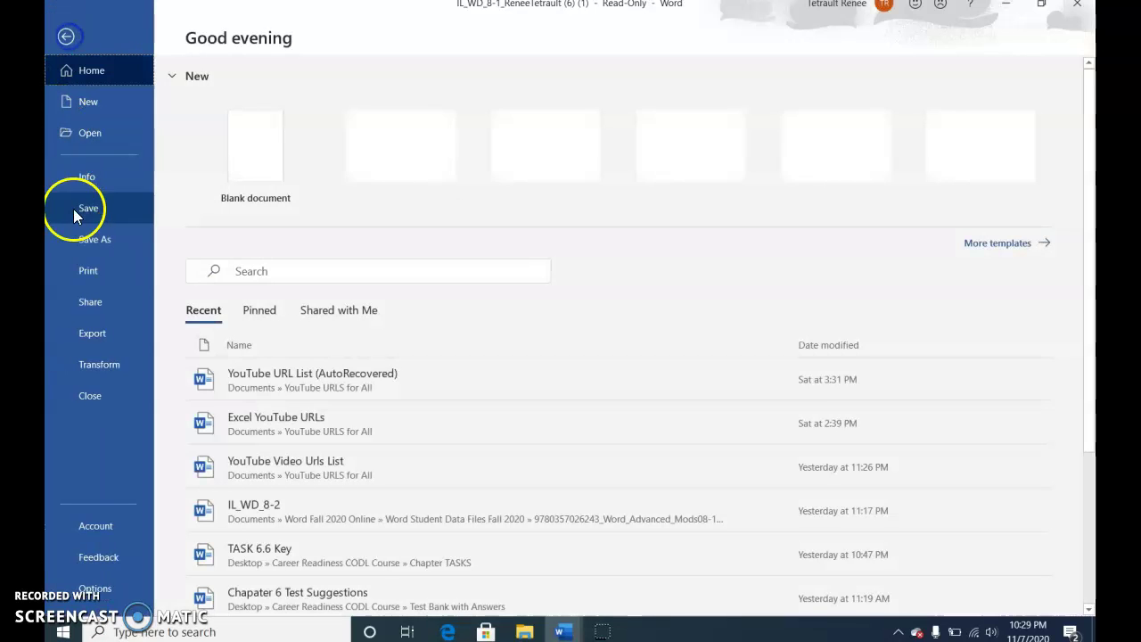
{"action": "left_click", "coordinate": [82, 239]}
{"action": "left_click", "coordinate": [217, 377]}
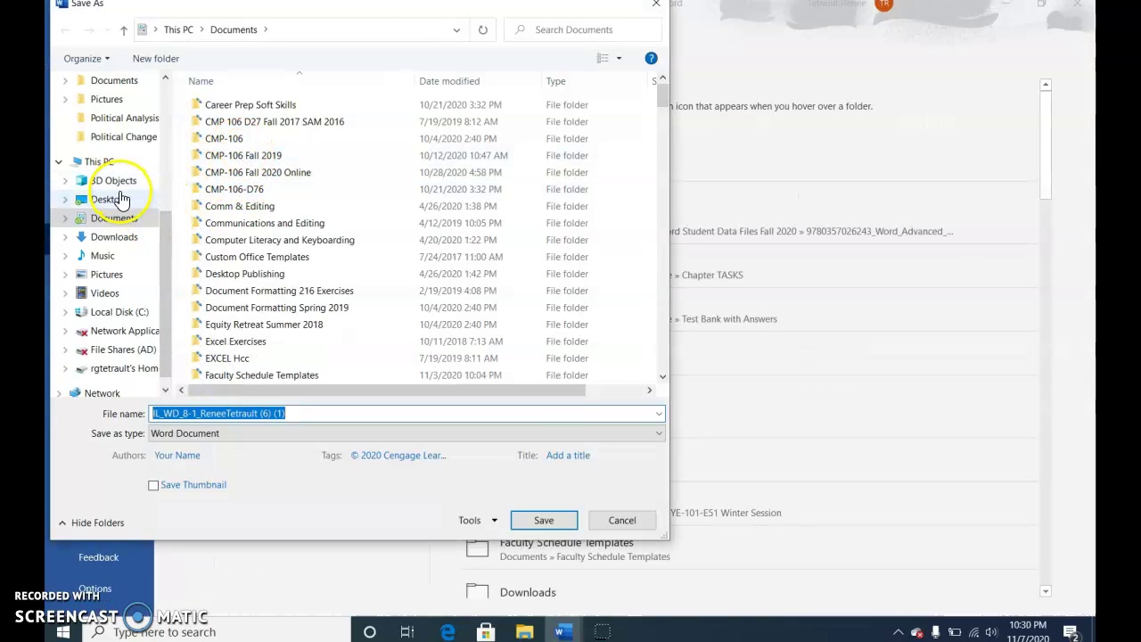
{"action": "left_click", "coordinate": [138, 199]}
{"action": "double_click", "coordinate": [224, 122]}
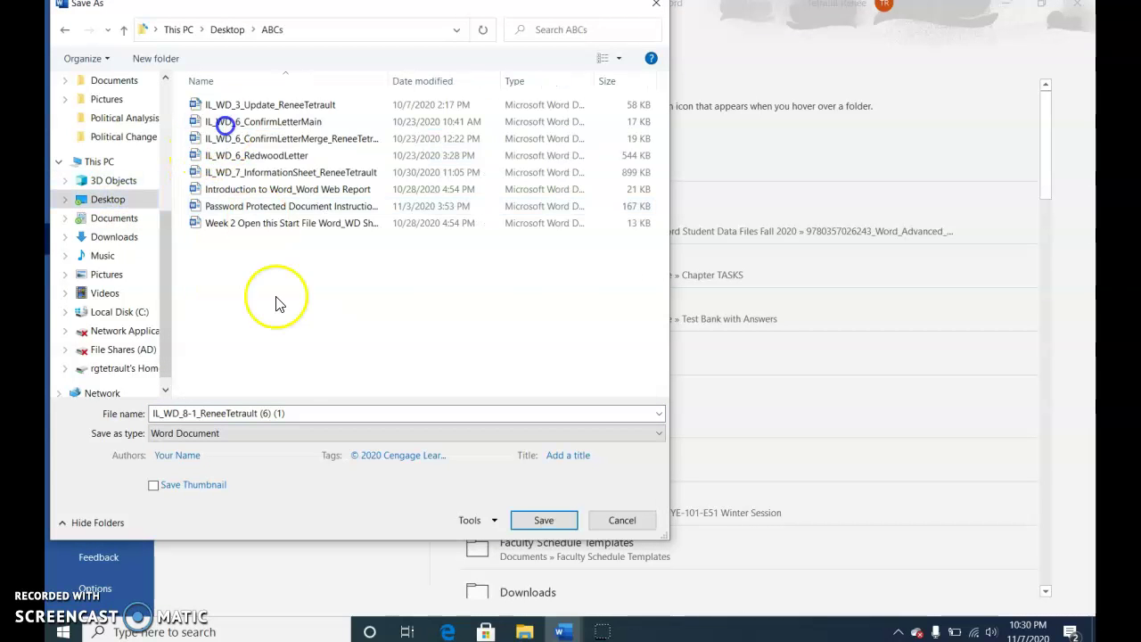
- Save the report as IL_WD_8_MarketingReport_Managers followed by the author's name
{"action": "key", "text": "End"}
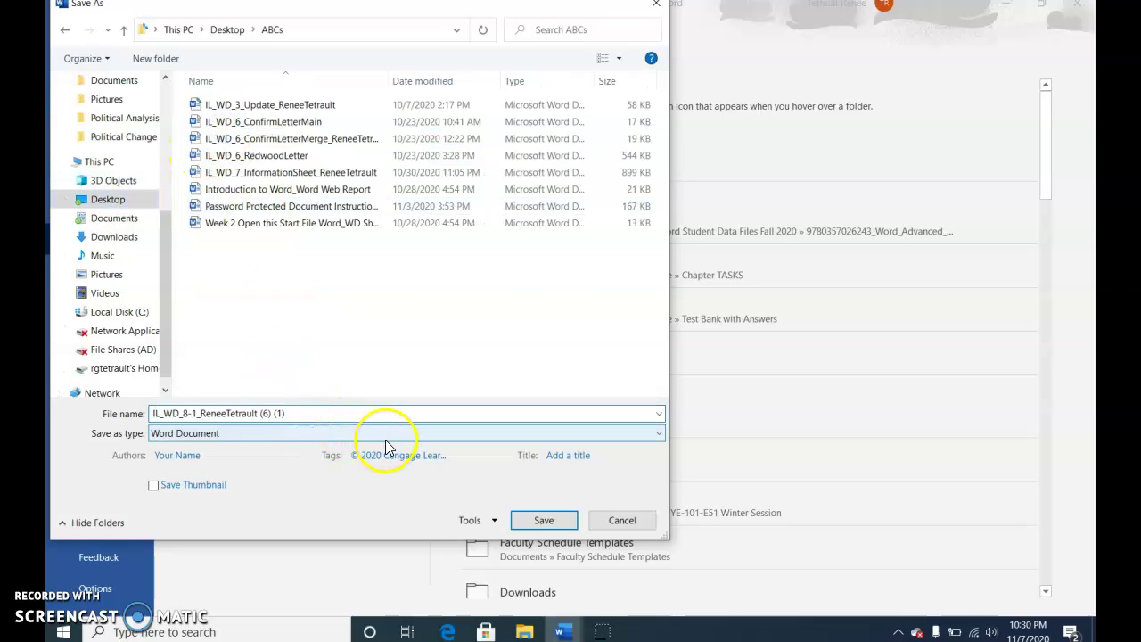
{"action": "key", "text": "BackSpace"}
{"action": "key", "text": "BackSpace"}
{"action": "key", "text": "BackSpace"}
{"action": "key", "text": "BackSpace"}
{"action": "key", "text": "BackSpace"}
{"action": "key", "text": "BackSpace"}
{"action": "key", "text": "BackSpace"}
{"action": "key", "text": "BackSpace"}
{"action": "key", "text": "BackSpace"}
{"action": "key", "text": "BackSpace"}
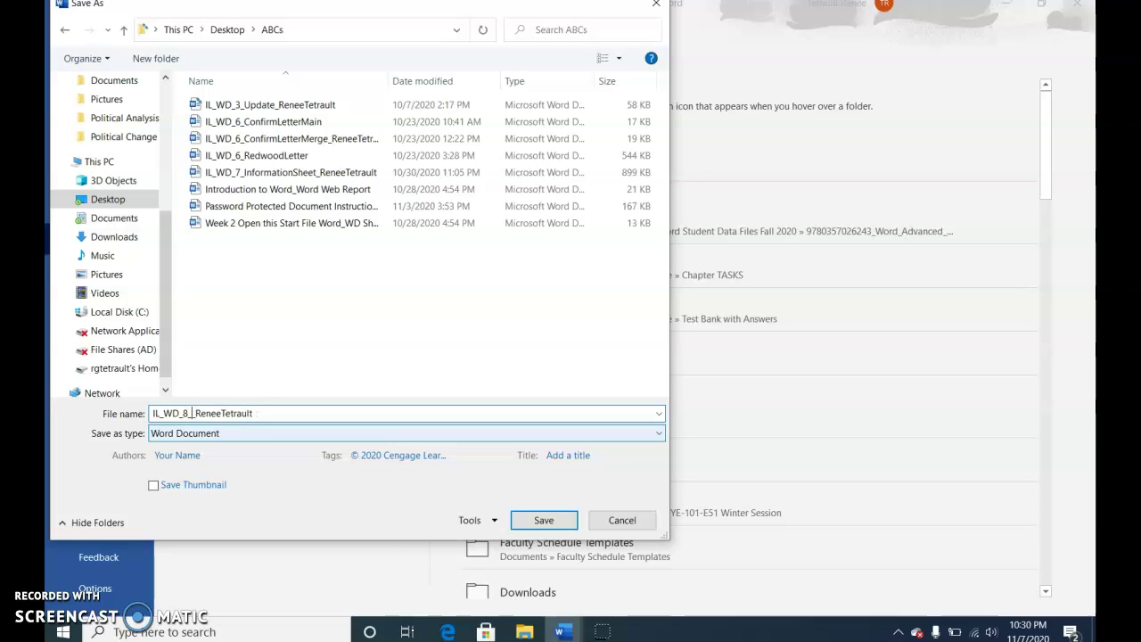
{"action": "type", "text": "_MarketingReport_Managers"}
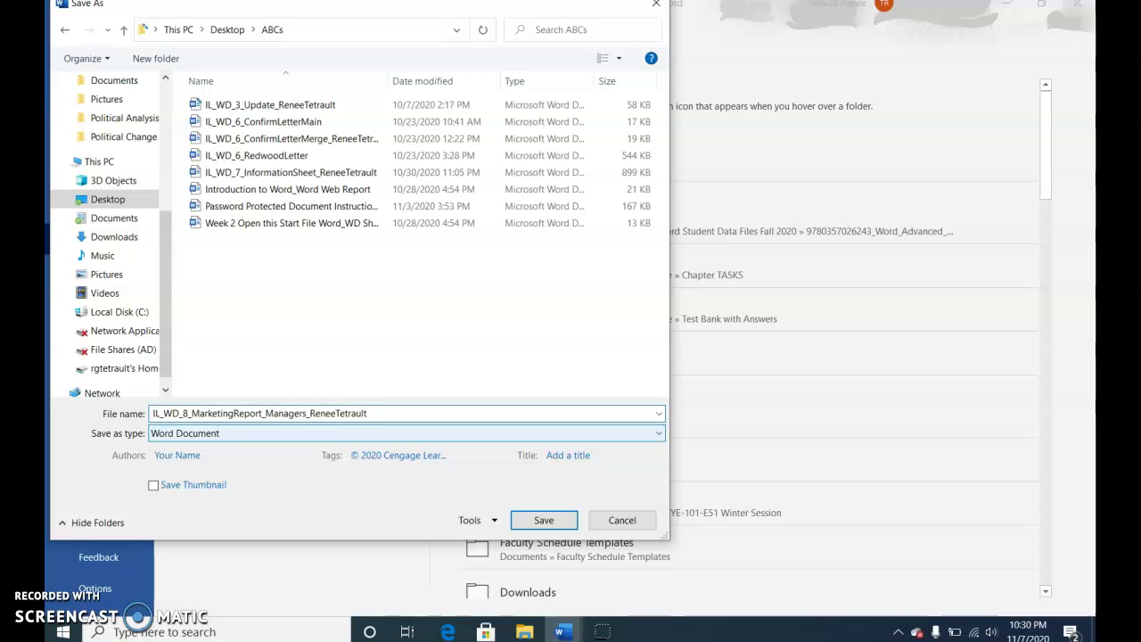
{"action": "key", "text": "Return"}
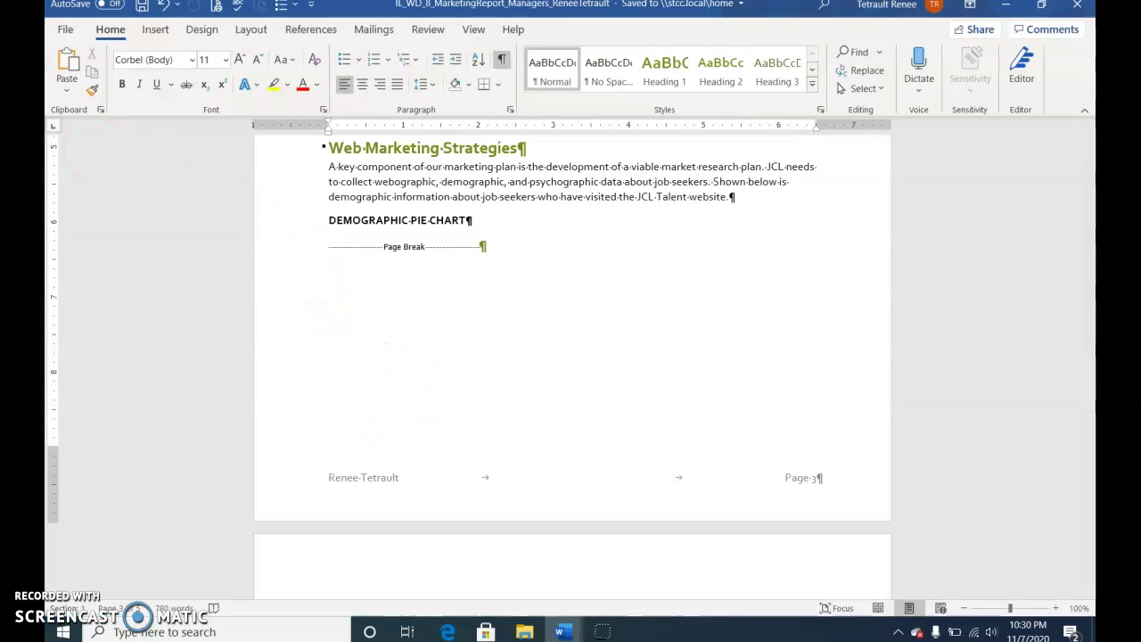
{"action": "left_click", "coordinate": [75, 34]}
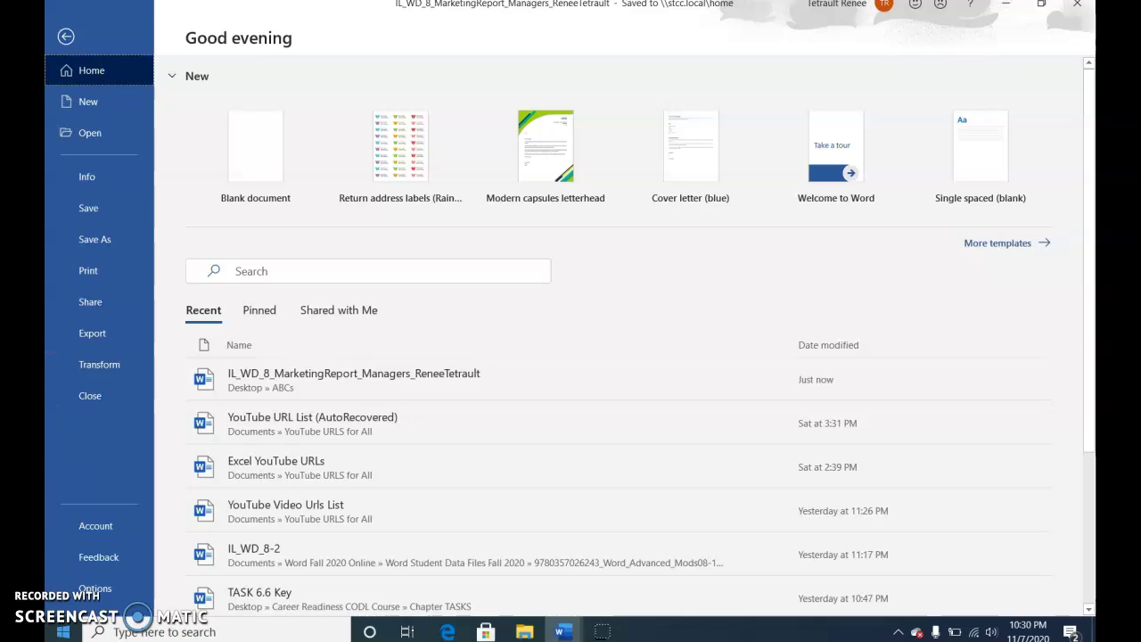
- Open Edit Links to Files from the backstage Info page
{"action": "left_click", "coordinate": [68, 635]}
{"action": "left_click", "coordinate": [66, 36]}
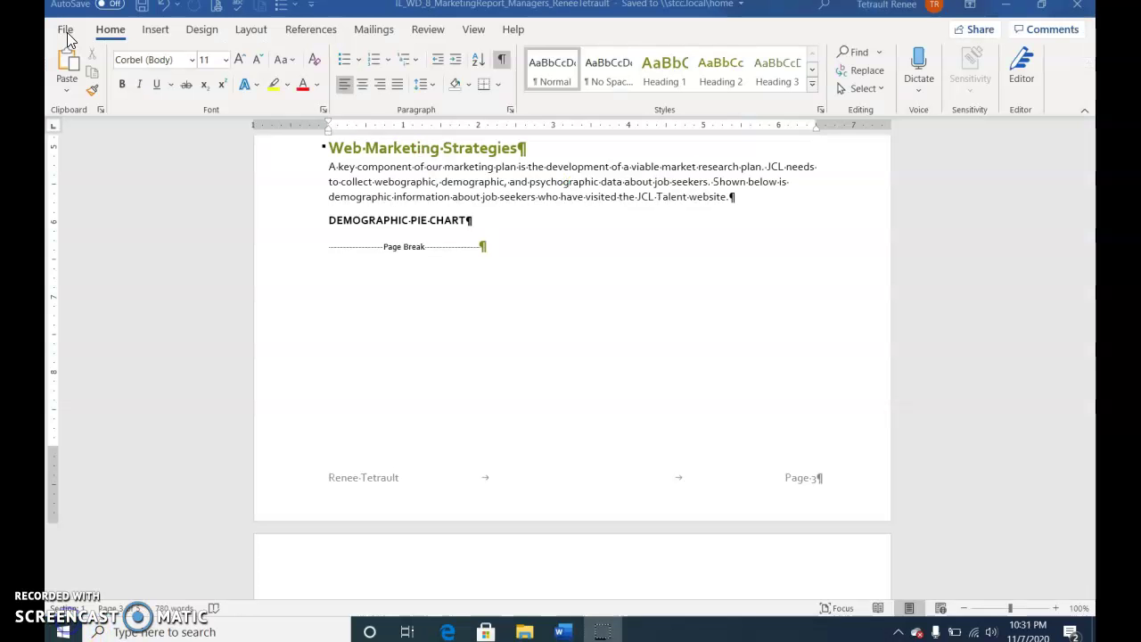
{"action": "left_click", "coordinate": [67, 33]}
{"action": "left_click", "coordinate": [89, 177]}
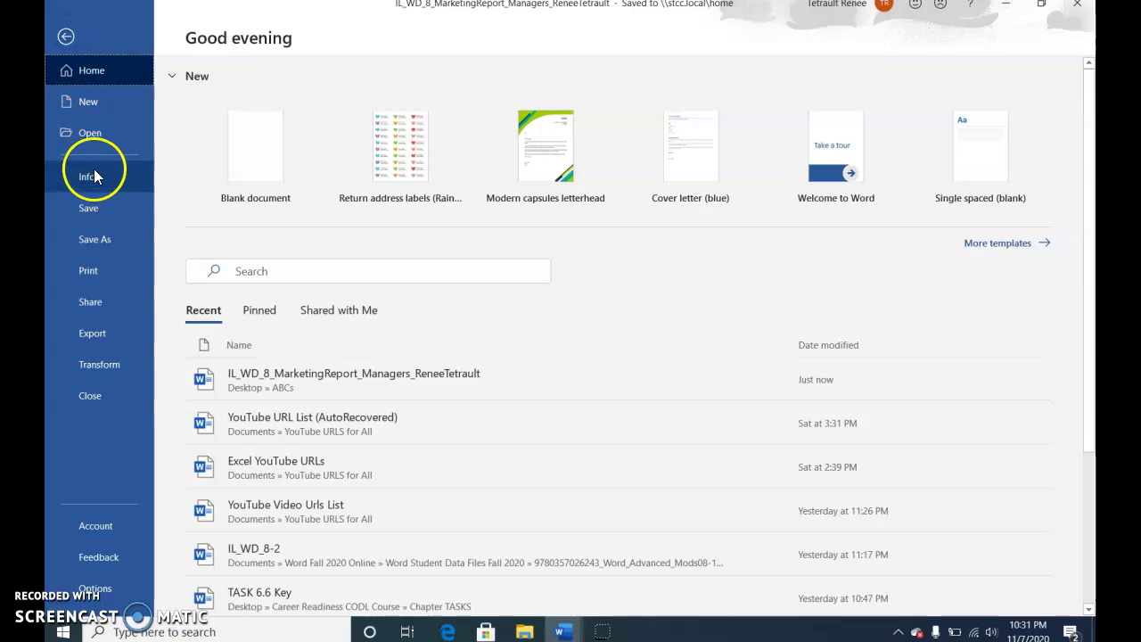
{"action": "scroll", "coordinate": [896, 517], "scroll_direction": "down", "scroll_amount": 1}
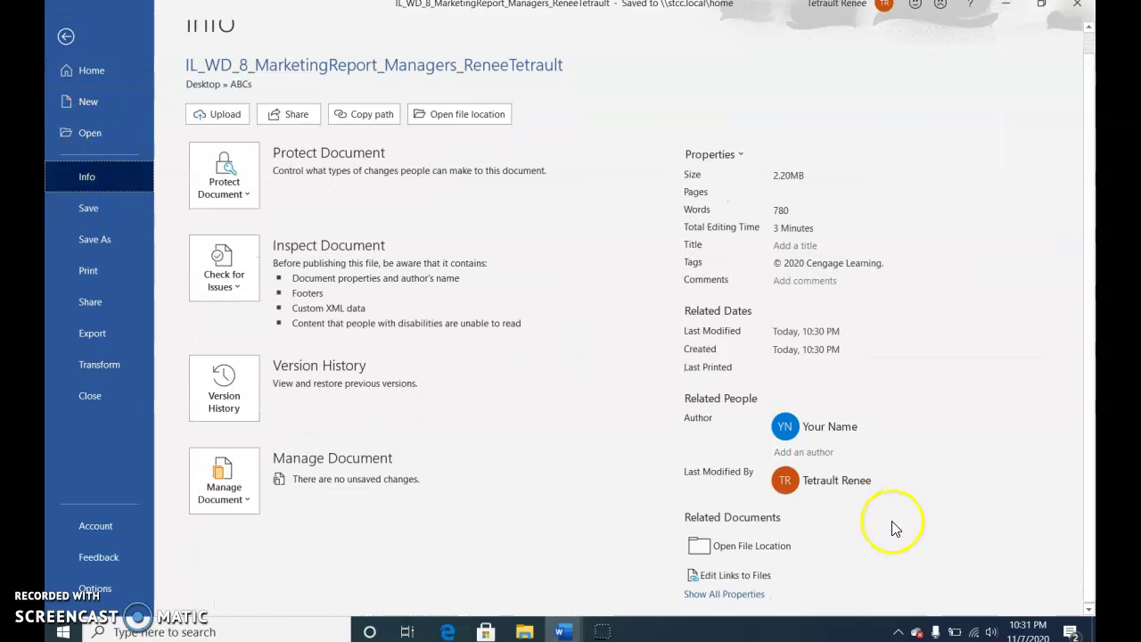
{"action": "left_click", "coordinate": [762, 578]}
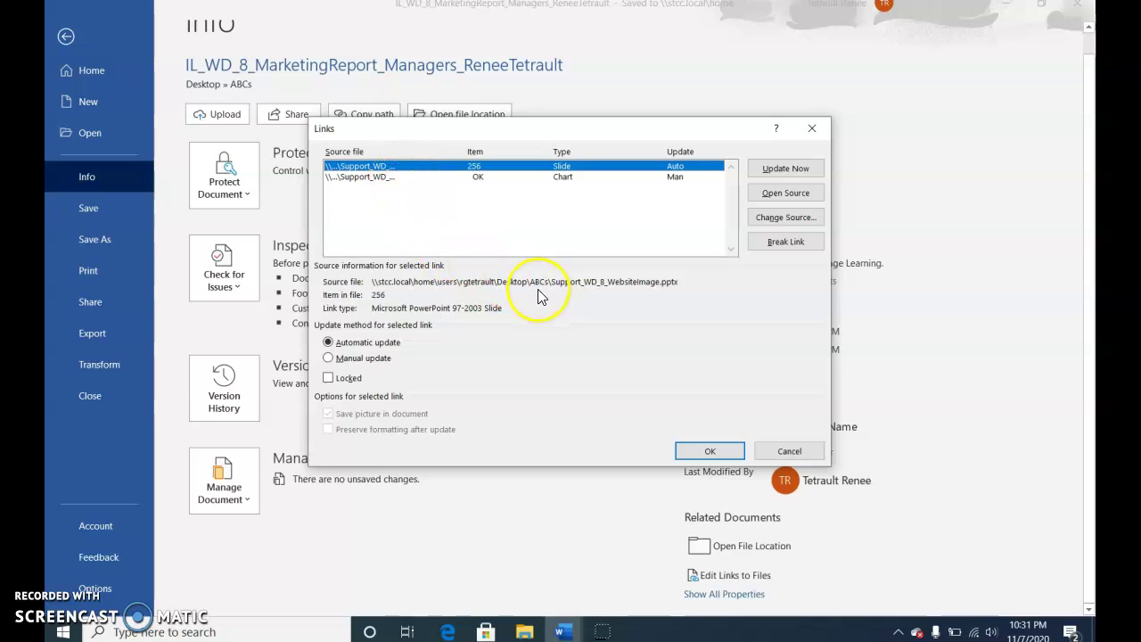
- Break both the PowerPoint slide and Excel chart links, confirming each, and return to the document
{"action": "left_click", "coordinate": [76, 596]}
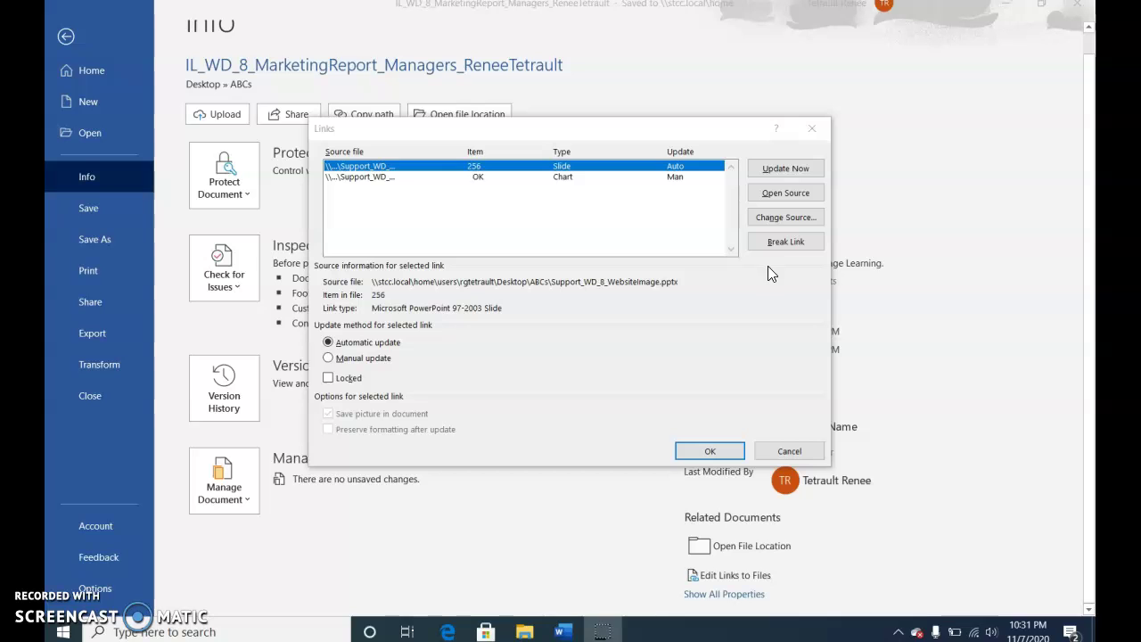
{"action": "left_click", "coordinate": [784, 244]}
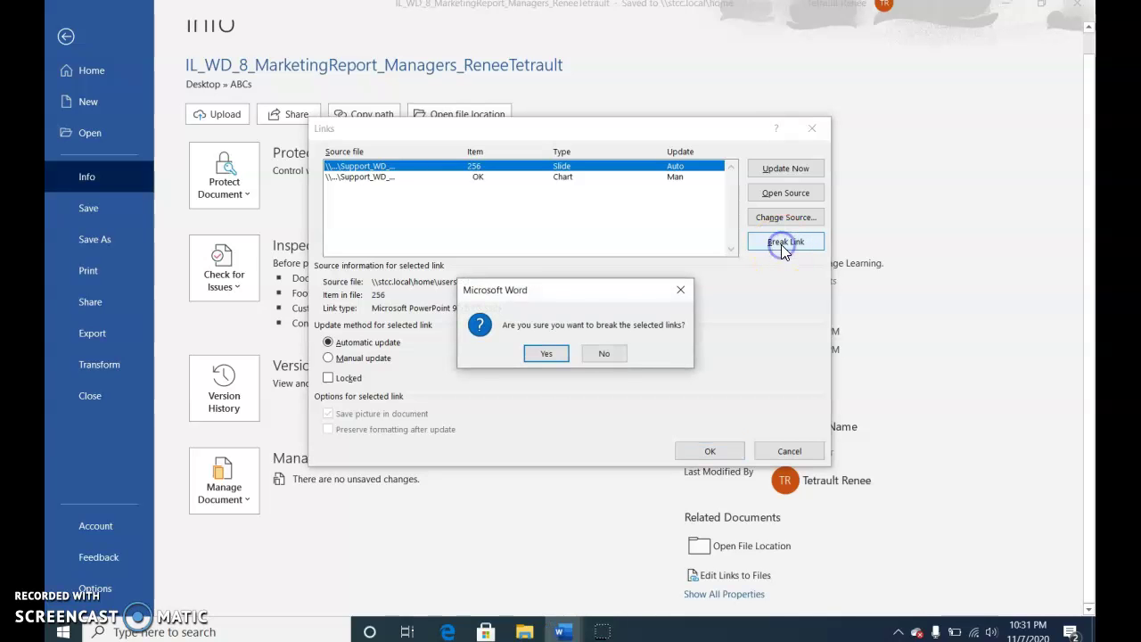
{"action": "left_click", "coordinate": [546, 355]}
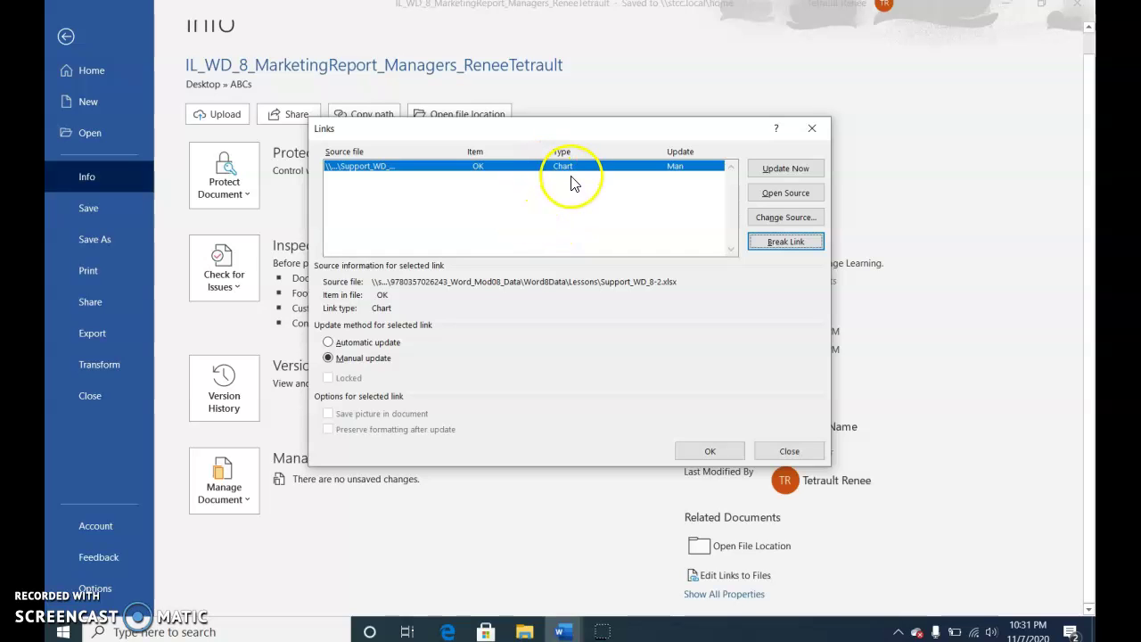
{"action": "left_click", "coordinate": [793, 242]}
{"action": "left_click", "coordinate": [545, 356]}
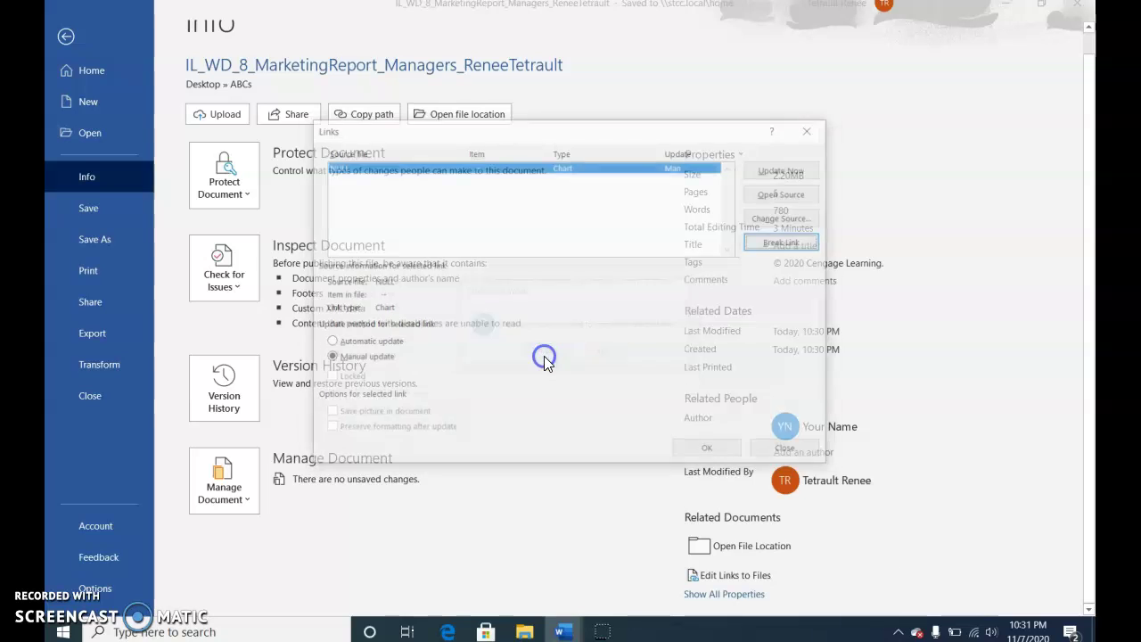
{"action": "left_click", "coordinate": [724, 452]}
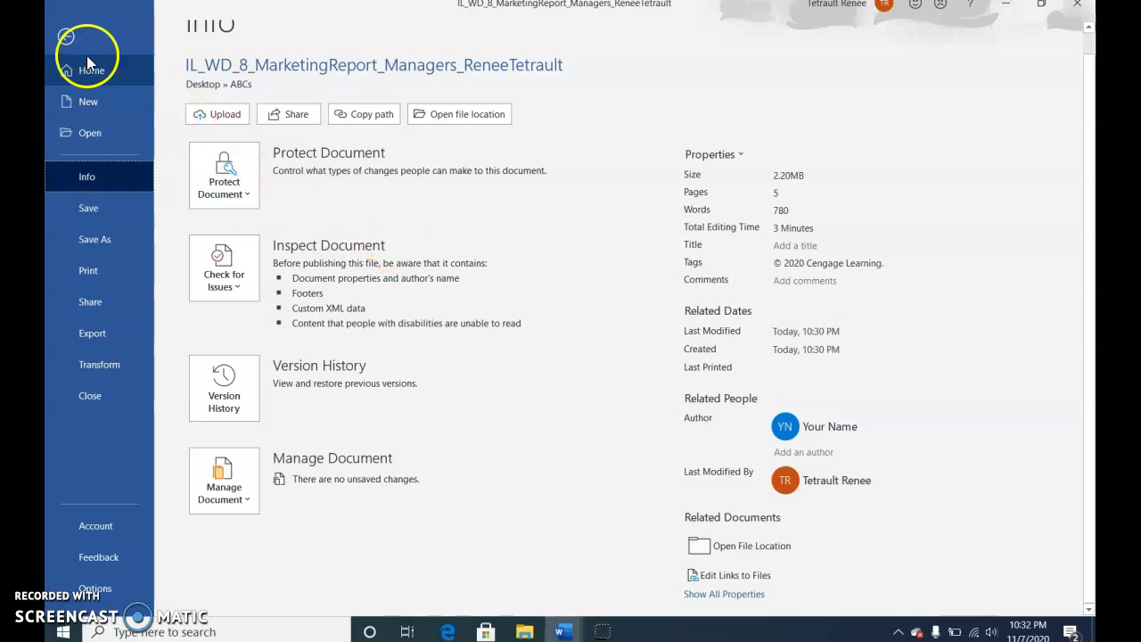
{"action": "left_click", "coordinate": [66, 36]}
- Select the Advertising Expenses pie chart and expand the Chart Design styles gallery
{"action": "scroll", "coordinate": [400, 325], "scroll_direction": "up", "scroll_amount": 20}
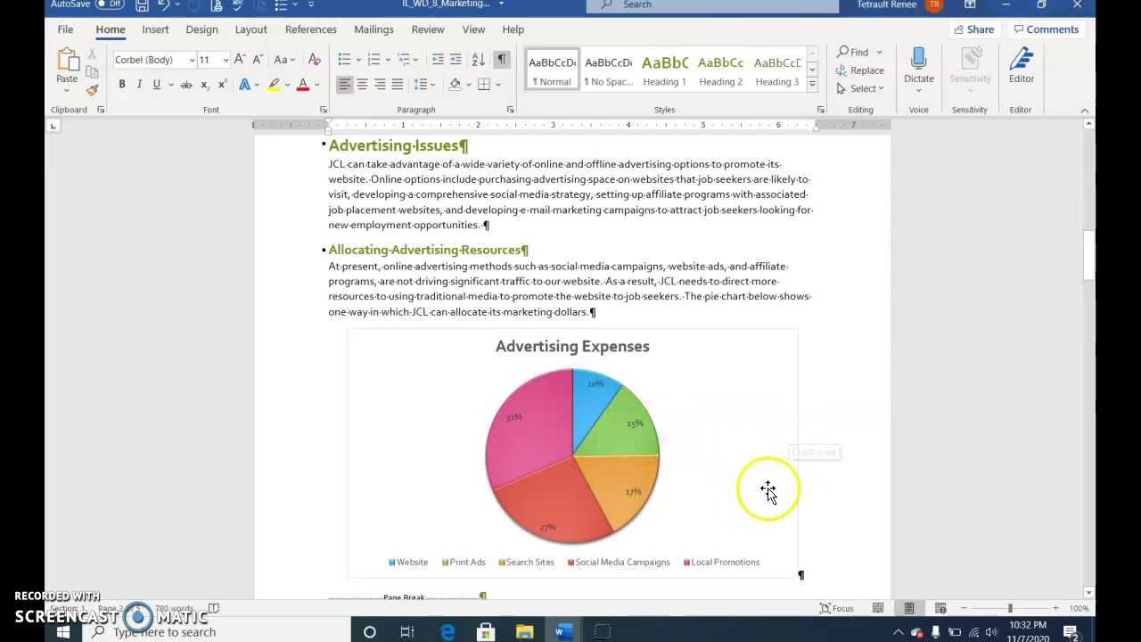
{"action": "left_click", "coordinate": [740, 434]}
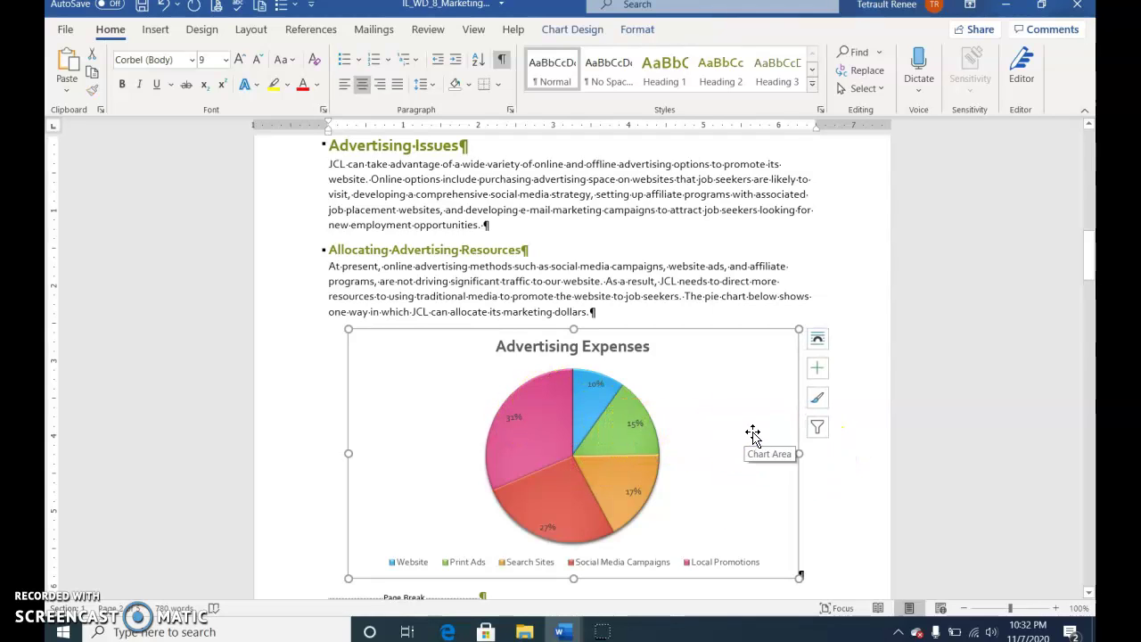
{"action": "left_click", "coordinate": [572, 30]}
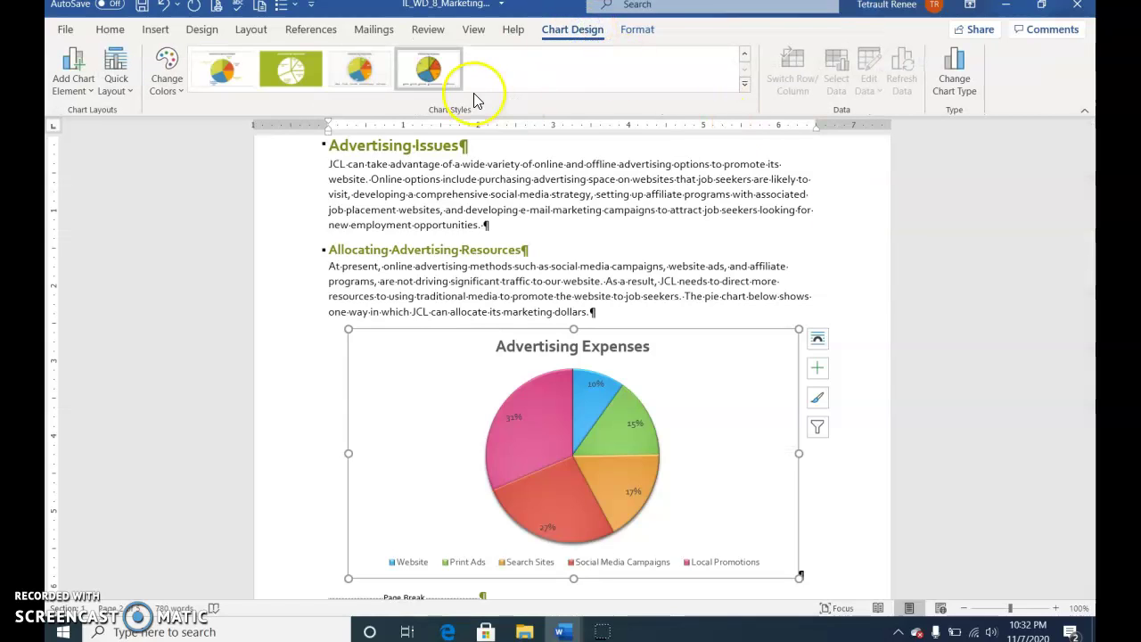
{"action": "left_click", "coordinate": [743, 84]}
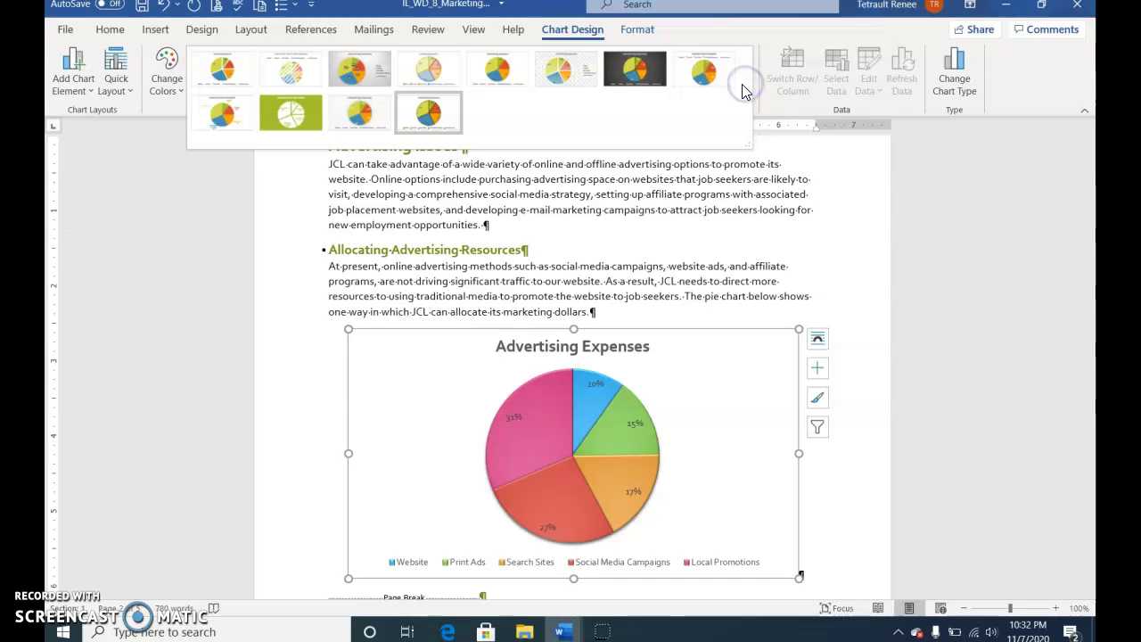